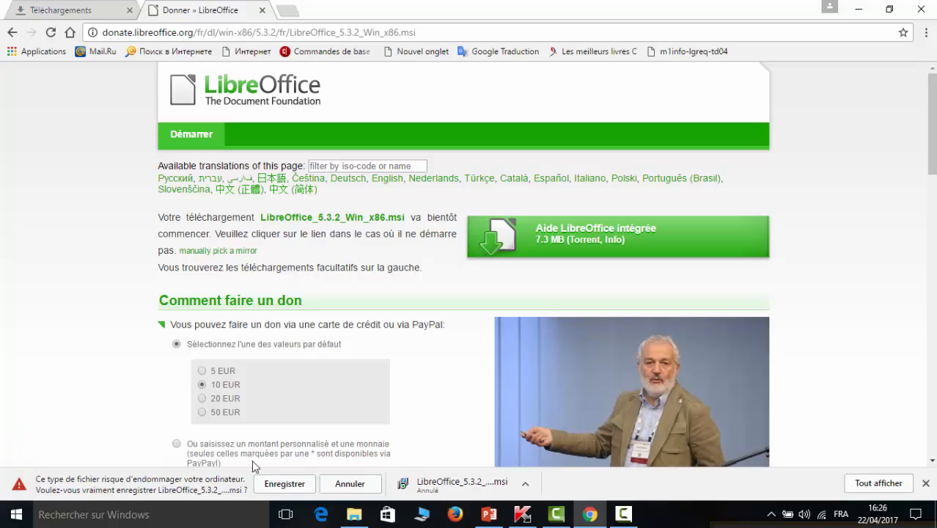
Keep the LibreOffice_5.3.2_Win_x86.msi download and show the list of downloaded files.
left_click(285, 484)
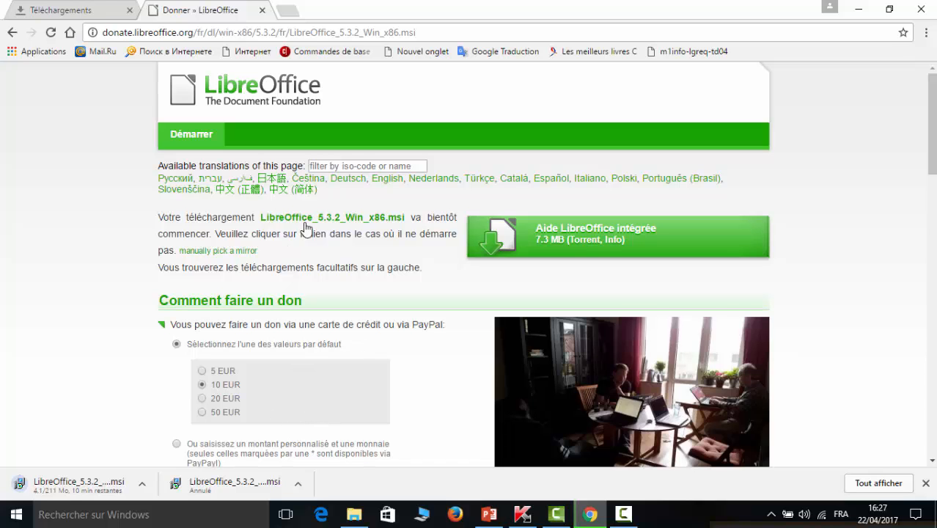
left_click(48, 6)
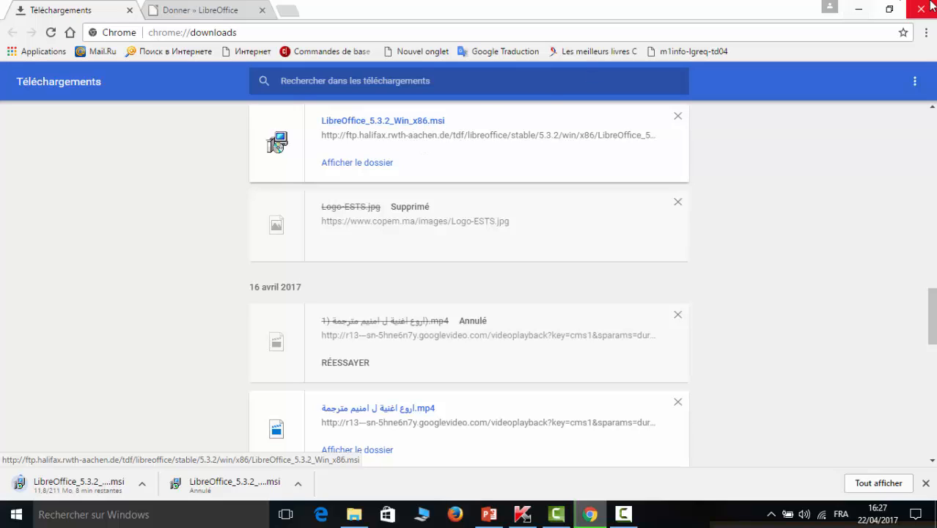
Minimise the browser and the presentation, and launch LibreOffice 5.3 from the desktop.
left_click(860, 8)
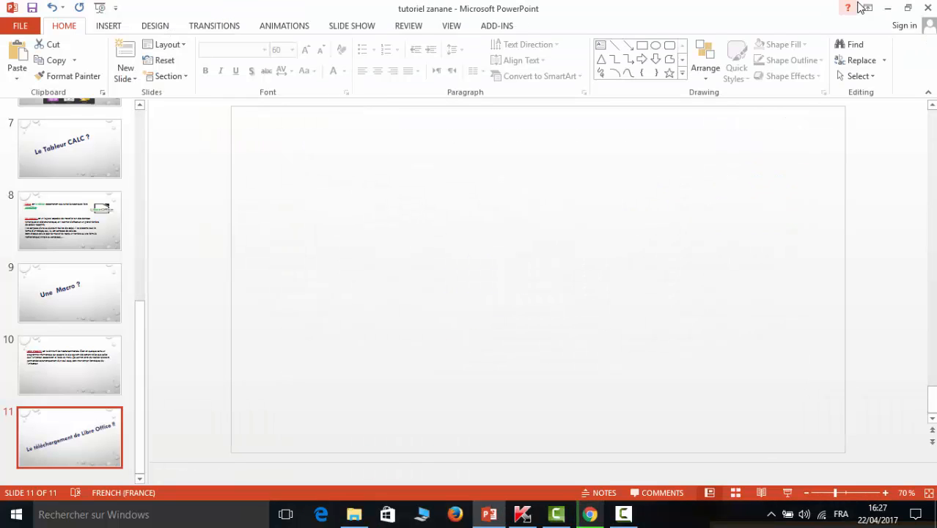
left_click(888, 8)
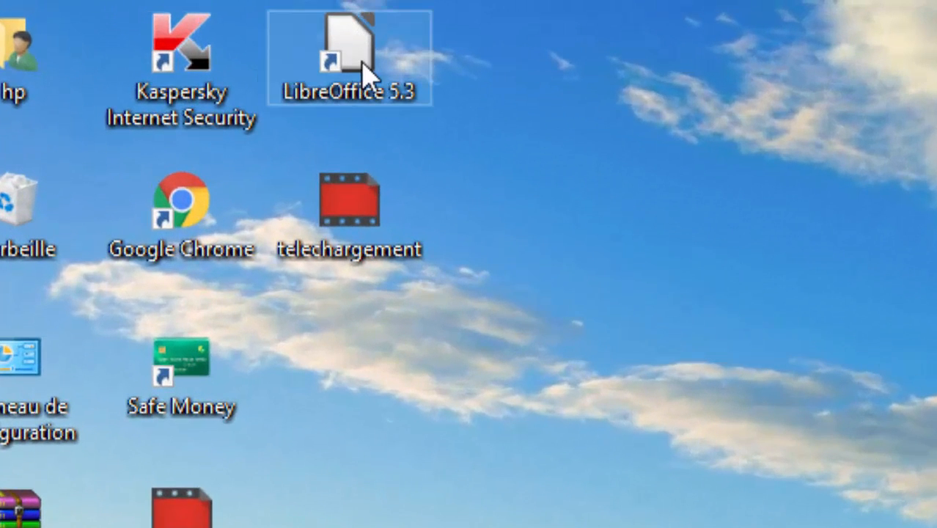
double_click(368, 69)
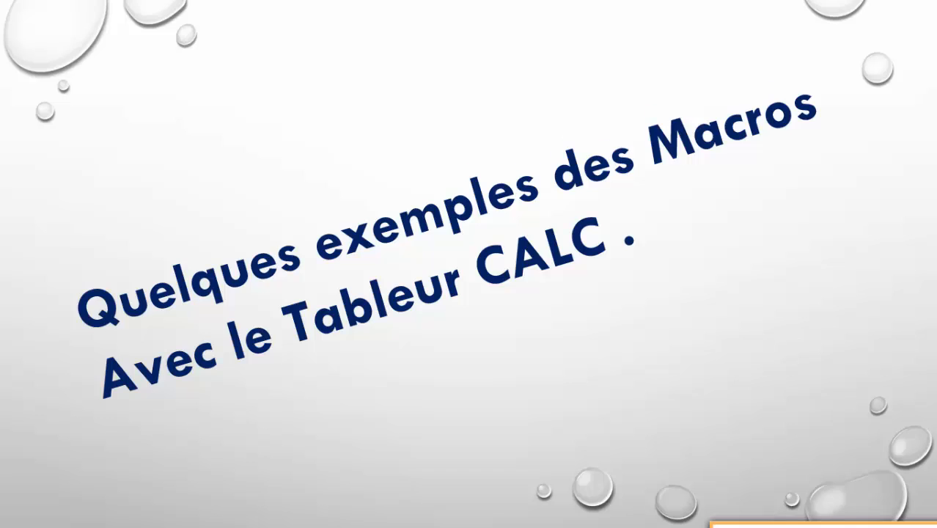
Leave the slide show, switch to LibreOffice and create a new Calc spreadsheet.
key("Escape")
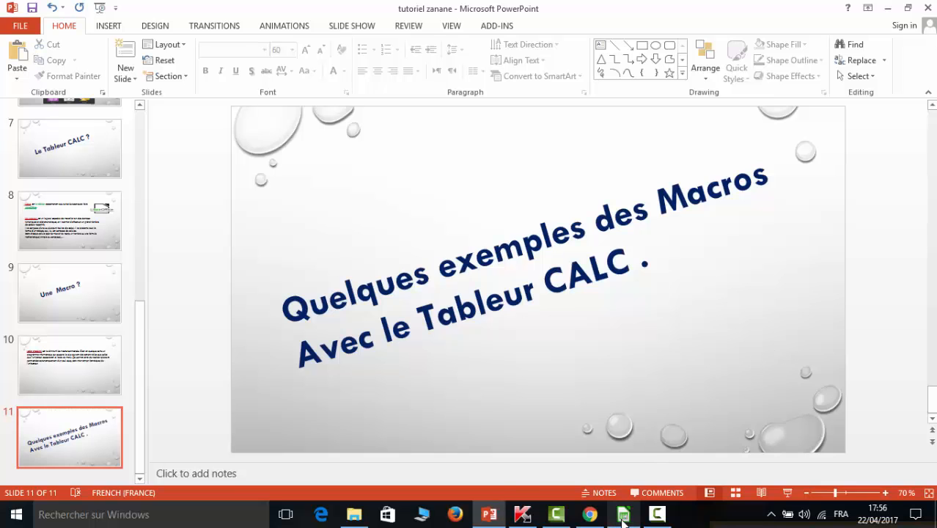
left_click(623, 515)
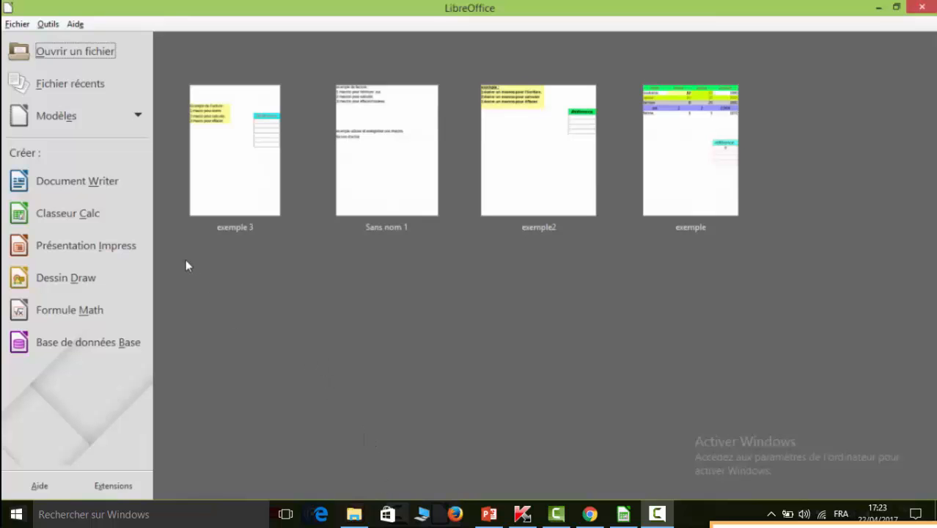
left_click(107, 216)
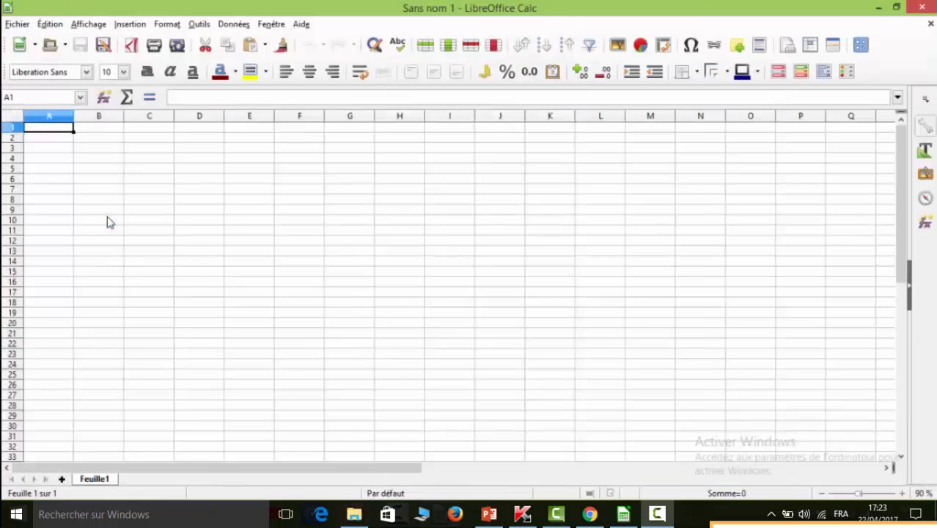
left_click(107, 222)
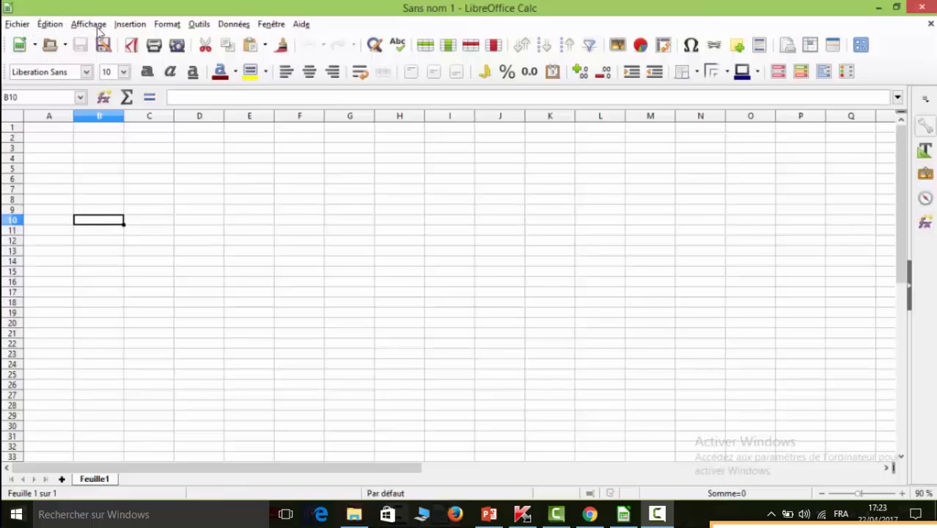
Add two sheets, Feuille2 and Feuille3, to the spreadsheet and return to Feuille1.
key("XF86AudioMute")
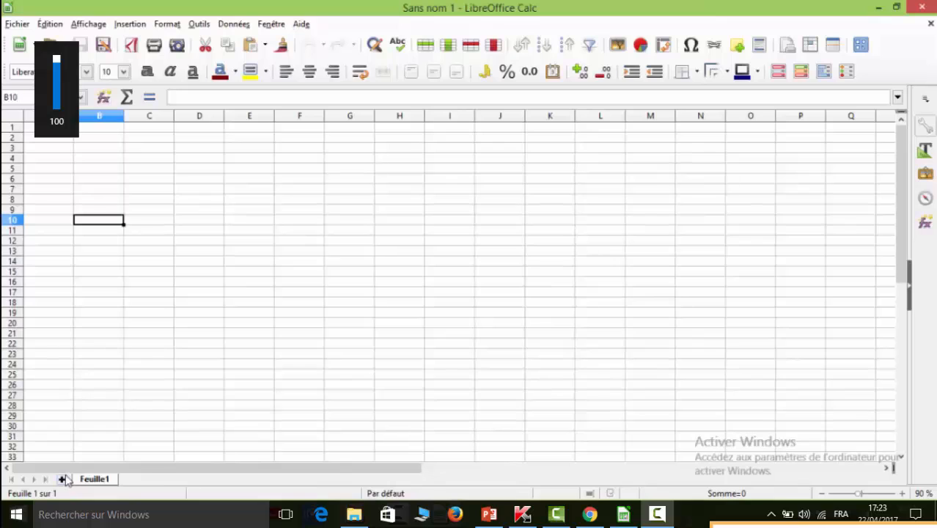
left_click(63, 480)
left_click(63, 479)
left_click(81, 480)
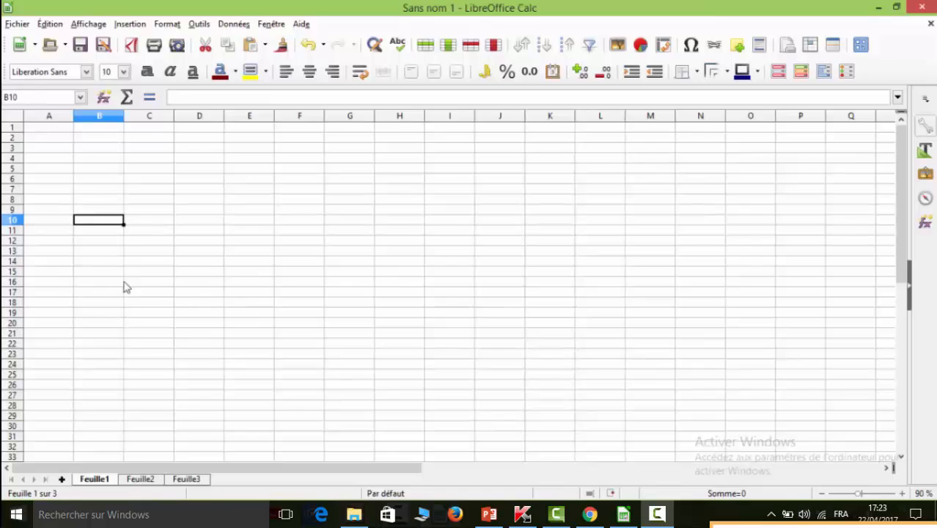
Widen column A by about half and give cells A5:A8 a light yellow background.
key("XF86AudioMute")
left_click_drag(73, 117, 98, 118)
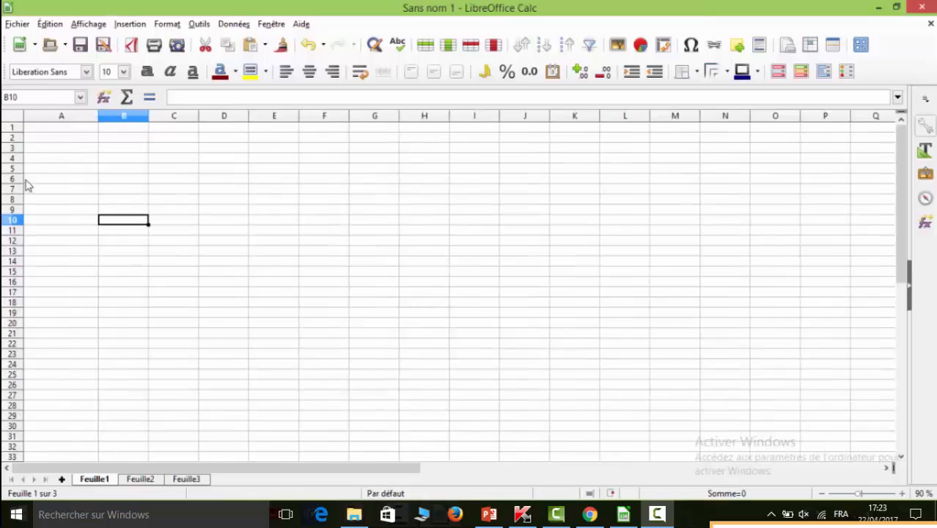
left_click_drag(31, 171, 31, 200)
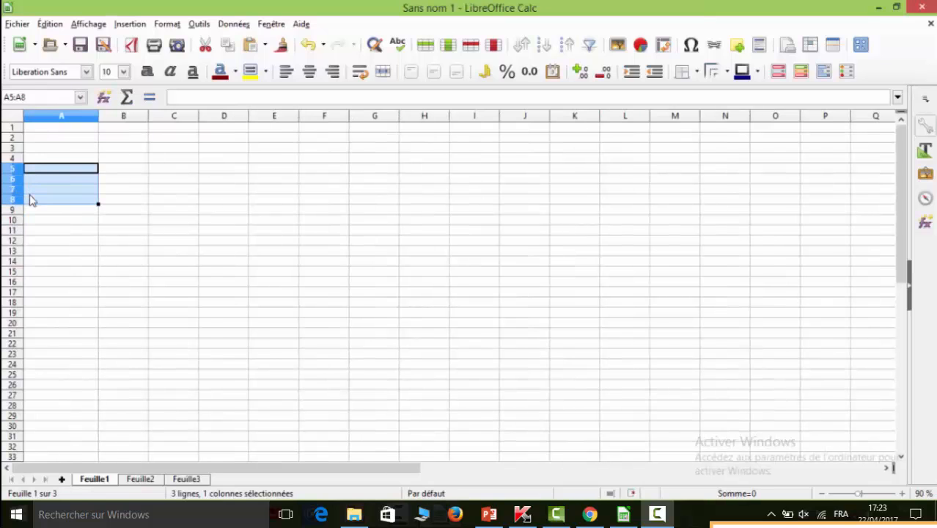
left_click(266, 71)
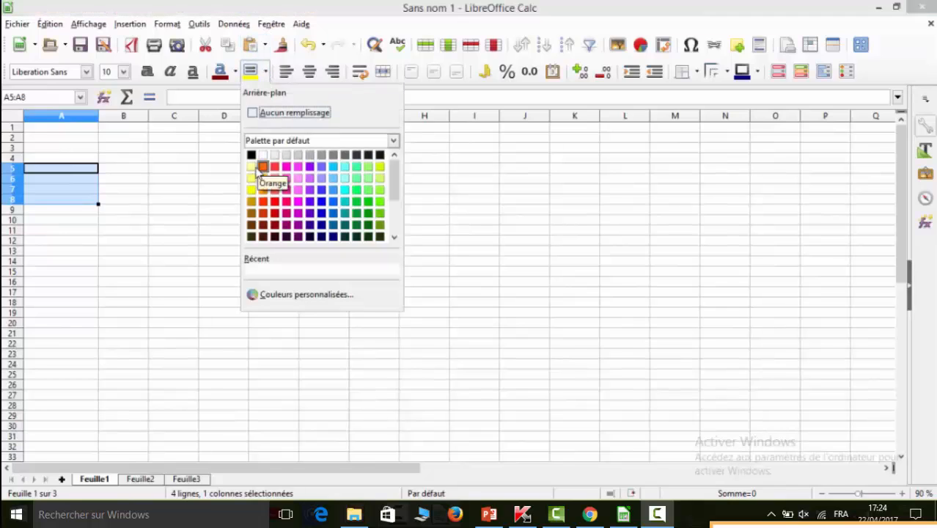
left_click(255, 169)
Enter "exemple de facture :" in cell A5 and "1:macro pour écrire" in cell A6.
type("e")
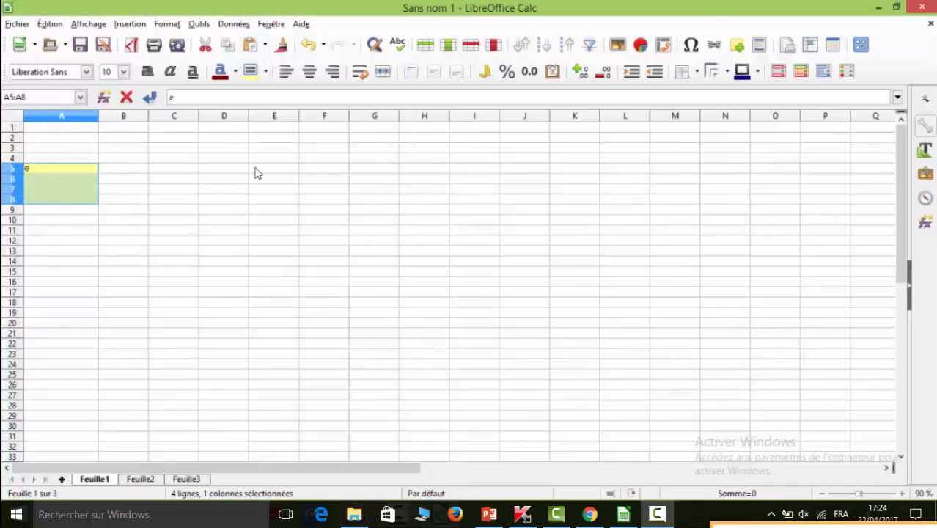
type("xemple de")
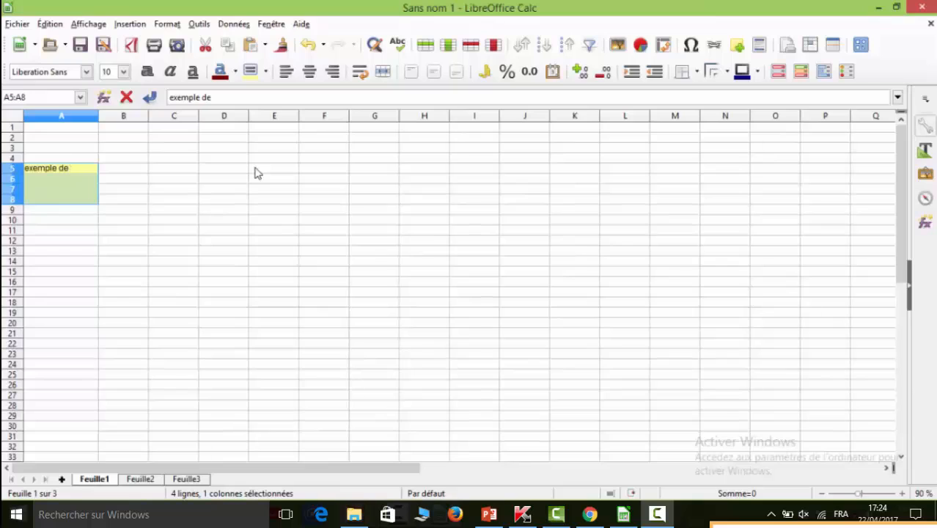
type(" facture")
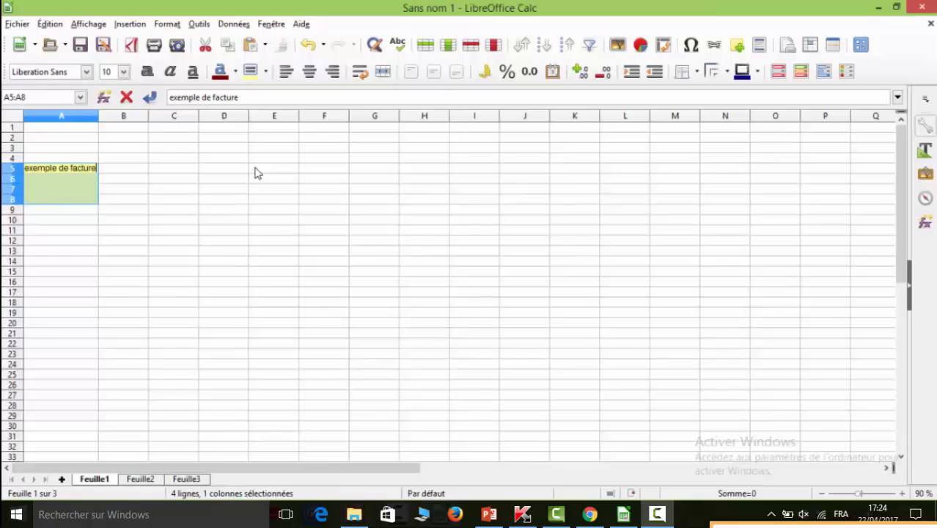
key("Return")
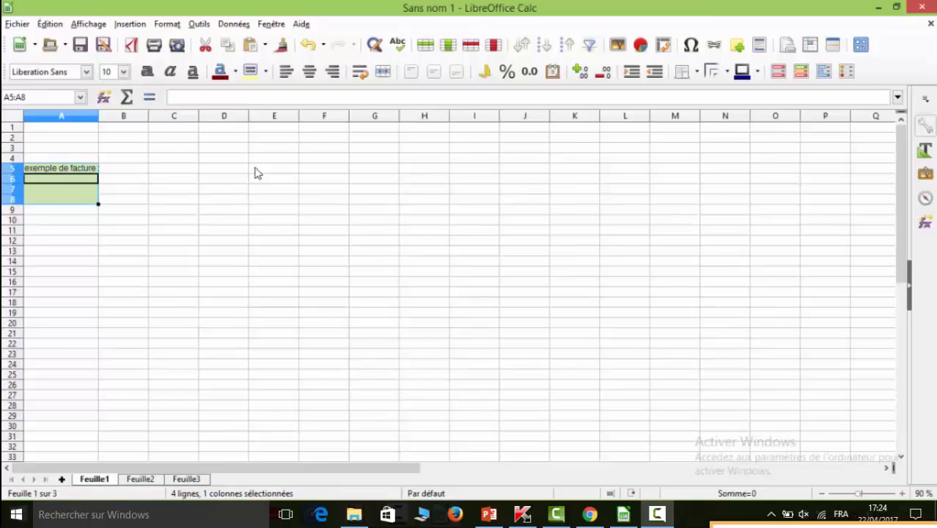
type("1")
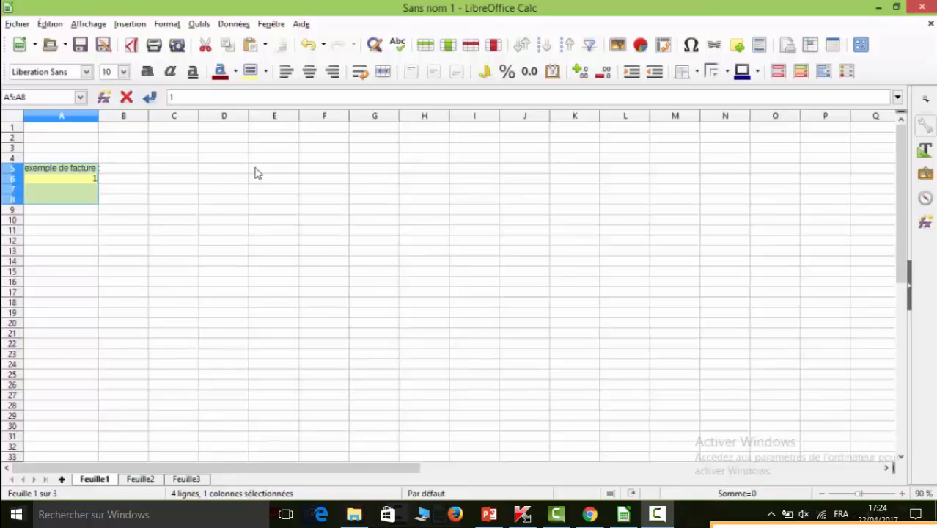
type(":macr")
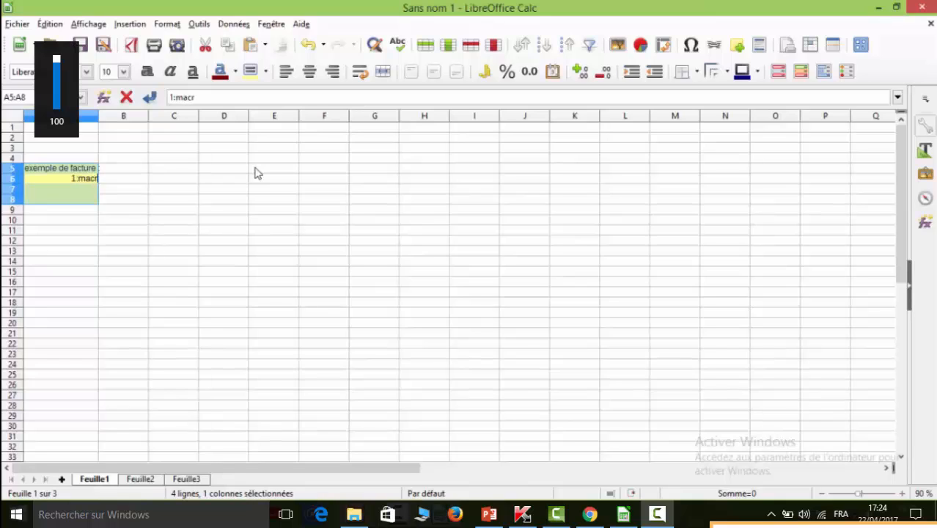
type("o pour")
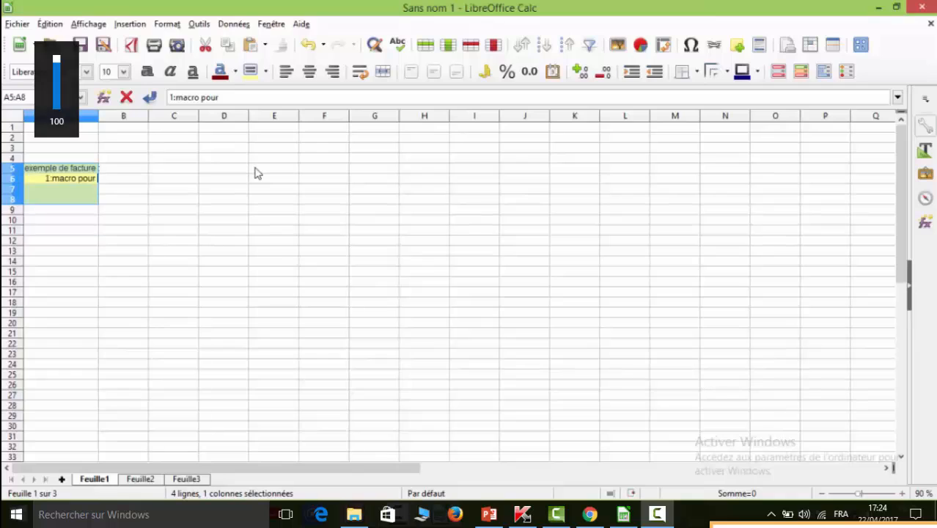
type(" écrire")
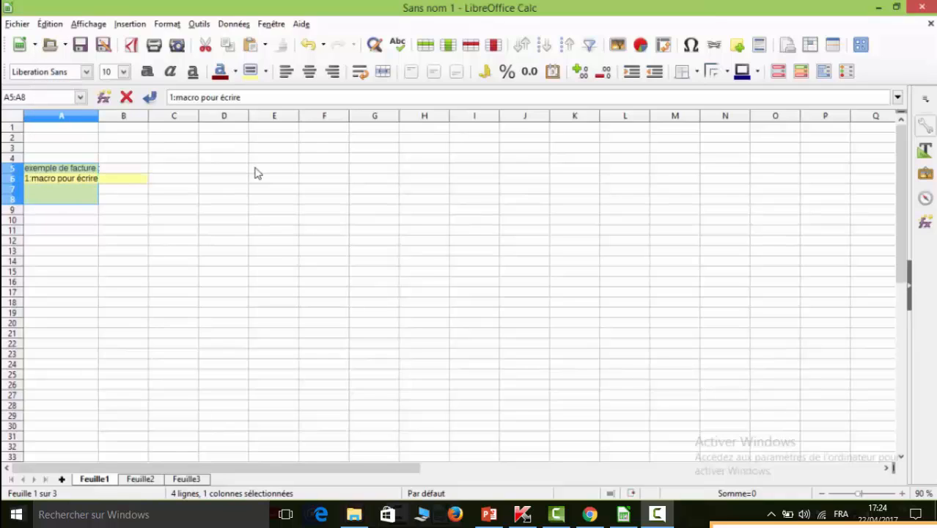
key("Return")
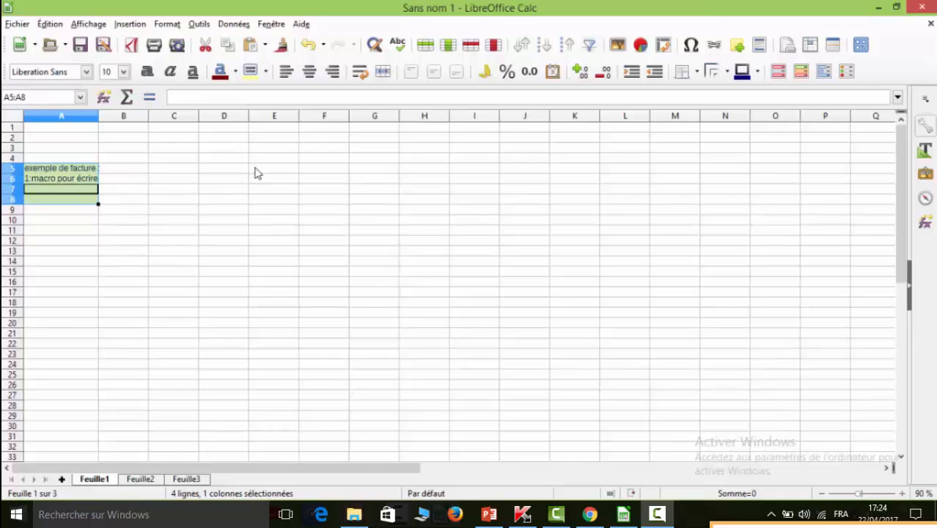
Enter "2:maco pour calculer" in cell A7 and "3:macro pour effacer" in cell A8.
type("2:mac")
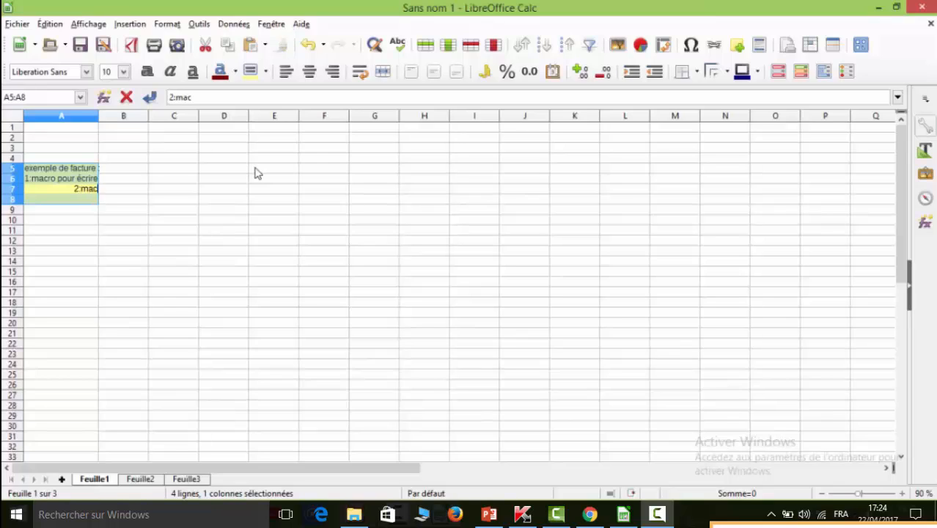
key("XF86AudioMute")
type("o ")
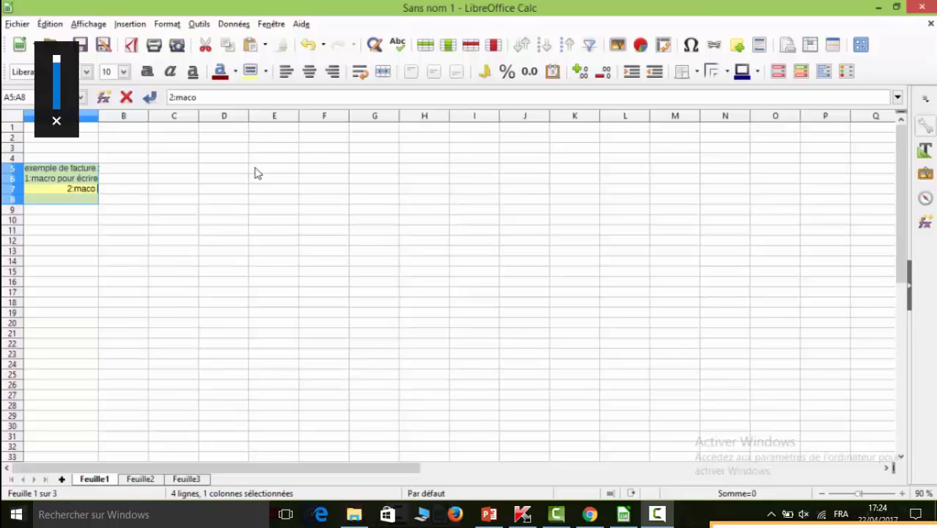
type("pour ca")
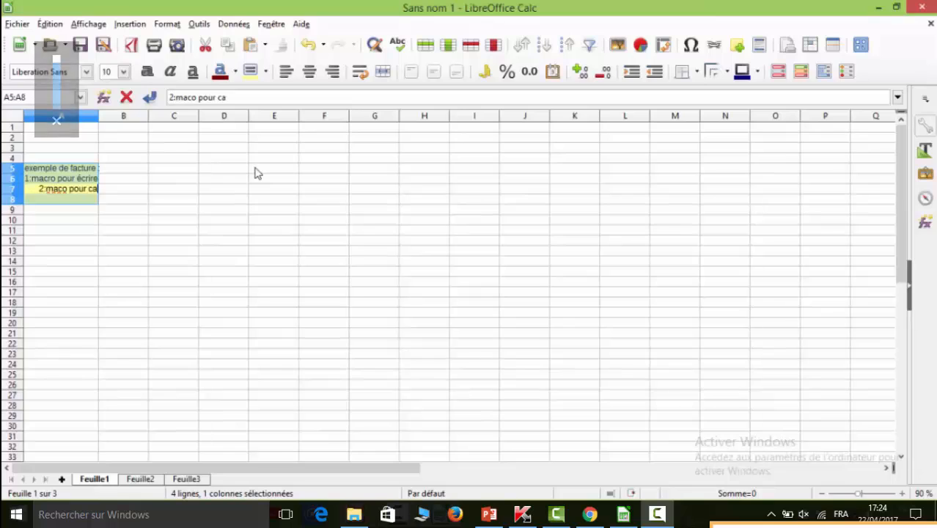
type("lculer")
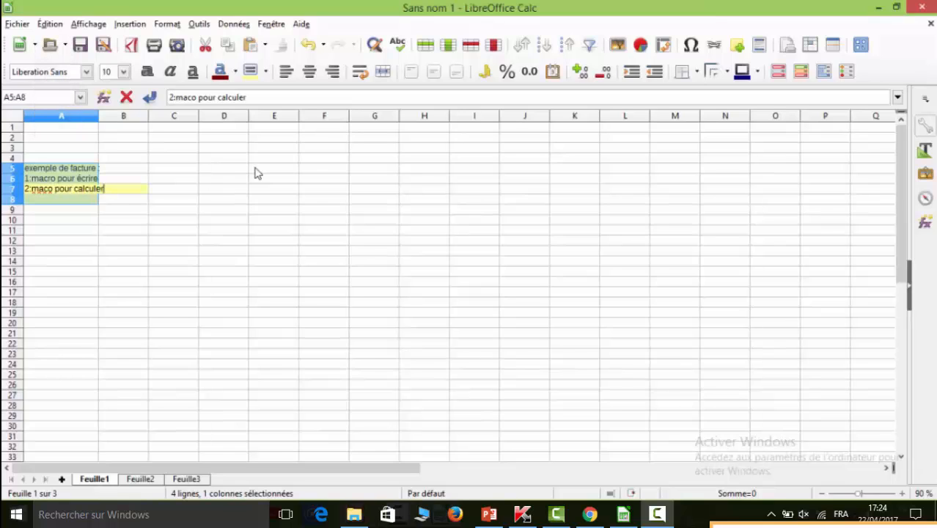
key("Return")
type("3:")
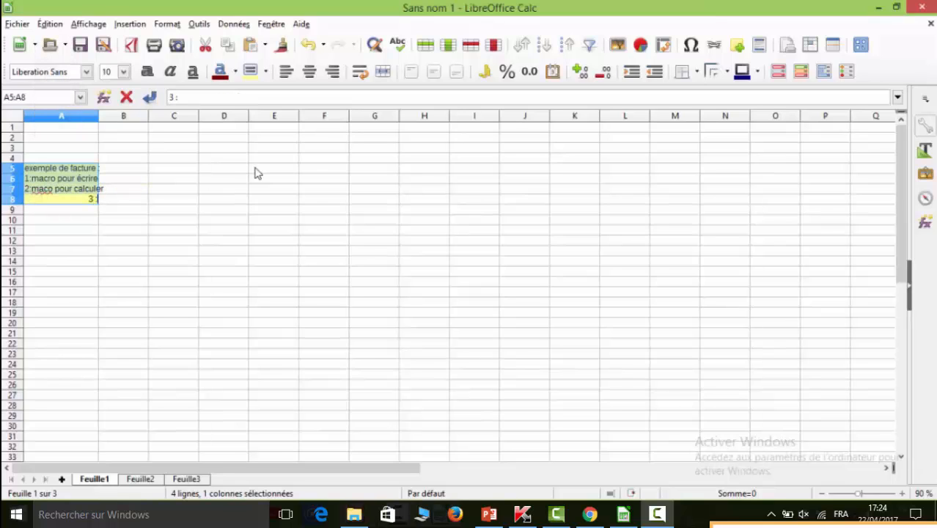
type("macro ")
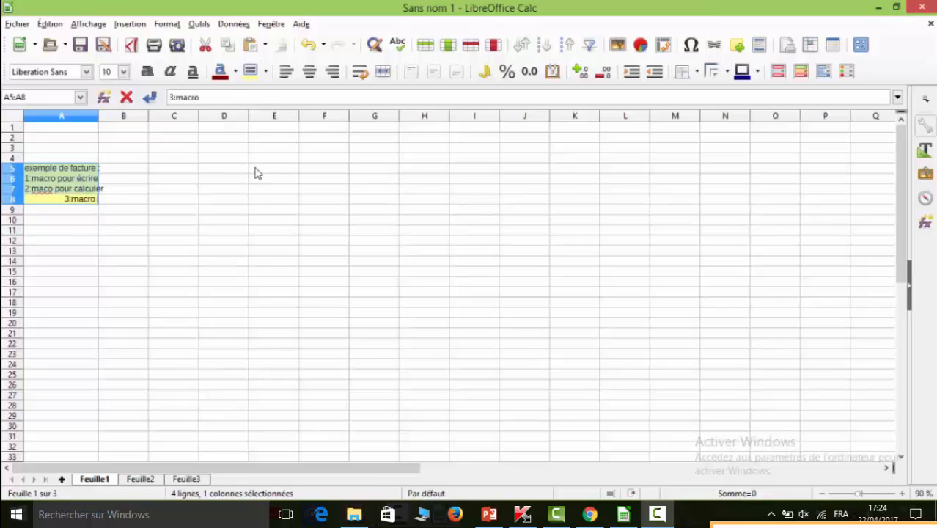
type("pour e")
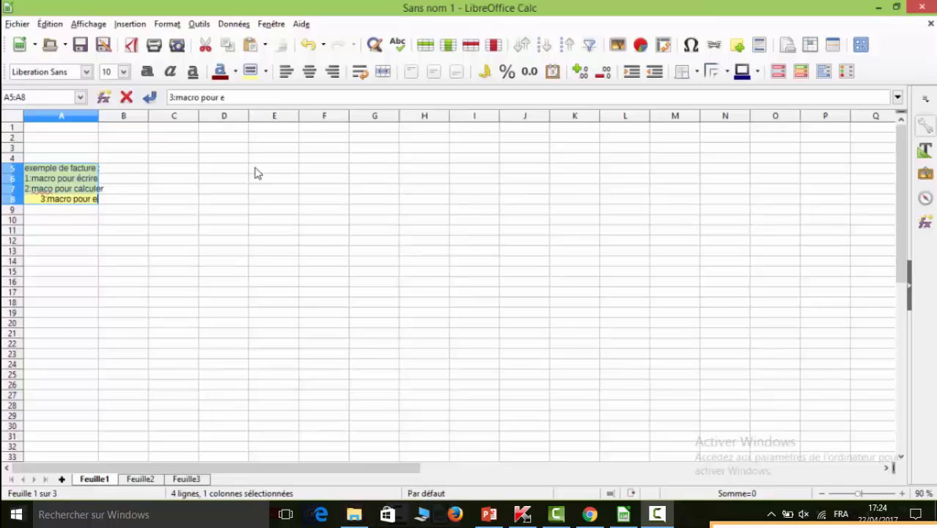
type("ffacer")
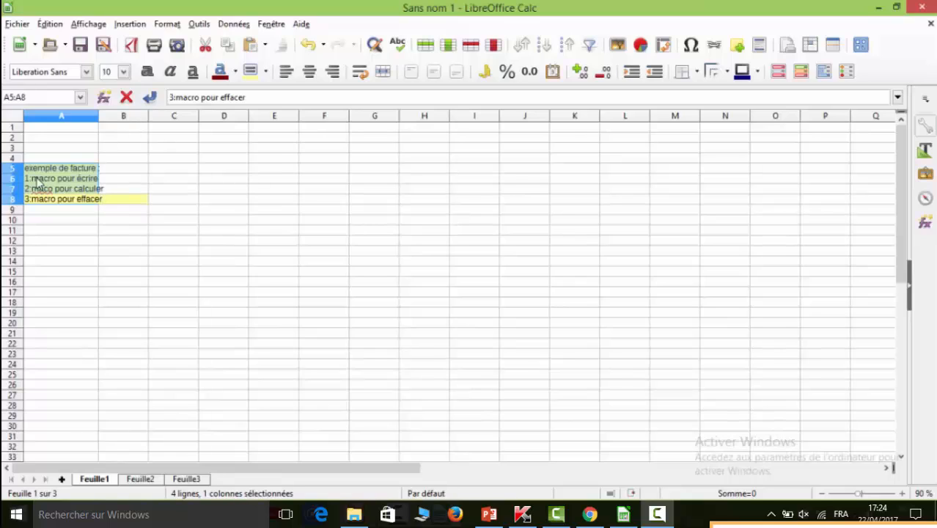
Correct cell A7 to "2:macro pour calculer" and widen column A to fit the text.
double_click(47, 190)
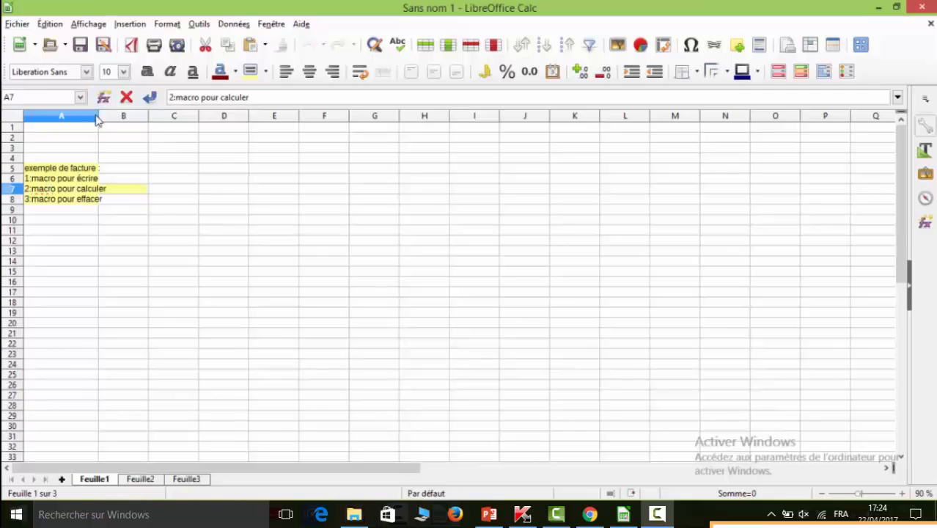
left_click(98, 116)
left_click_drag(99, 116, 108, 117)
left_click(121, 192)
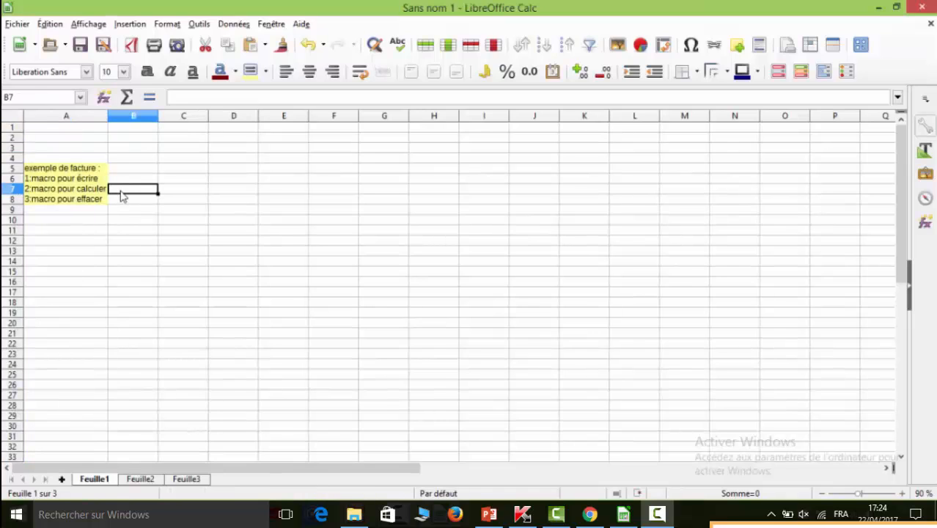
Apply full grid borders, inside and outside, to the cell range C6:G13 for the invoice table.
left_click(171, 184)
left_click_drag(173, 183, 368, 255)
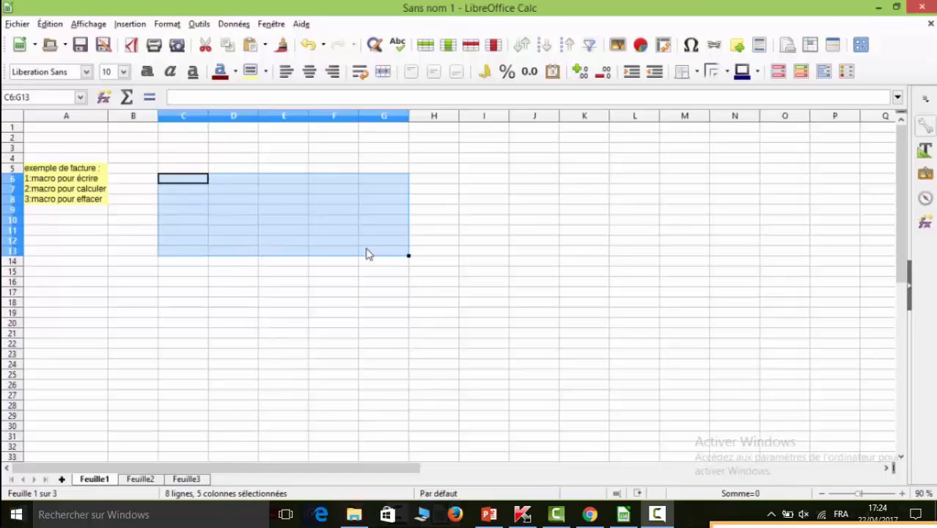
left_click(697, 73)
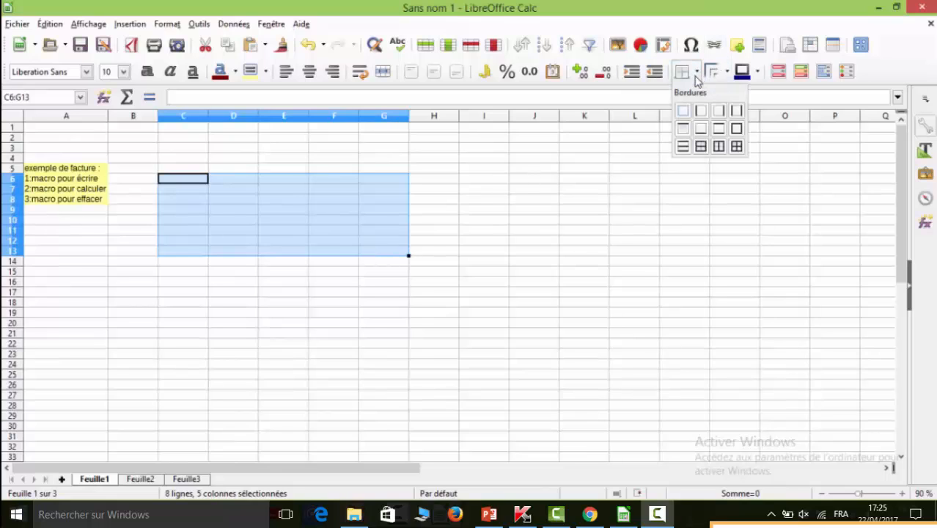
left_click(739, 151)
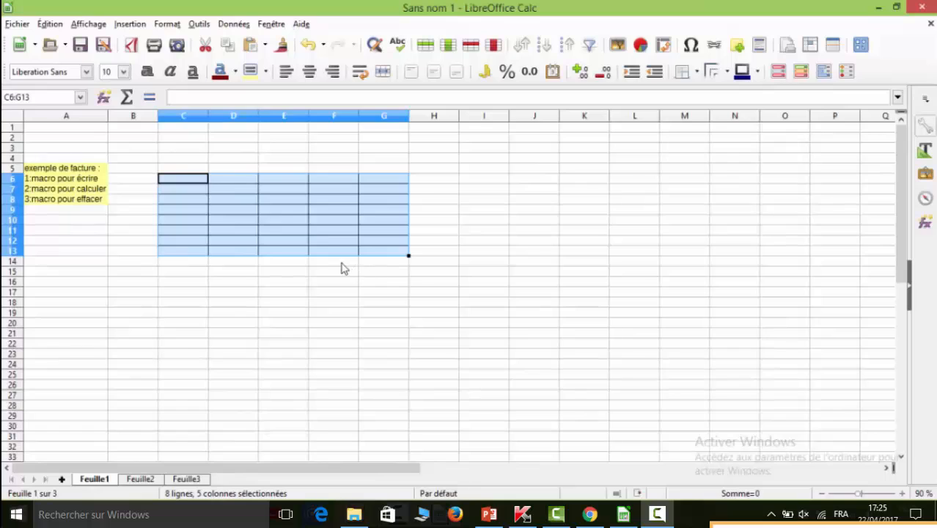
Apply full grid borders to F14:G16 and widen columns C to G by about a fifth to a half each.
left_click_drag(341, 262, 371, 283)
left_click(694, 73)
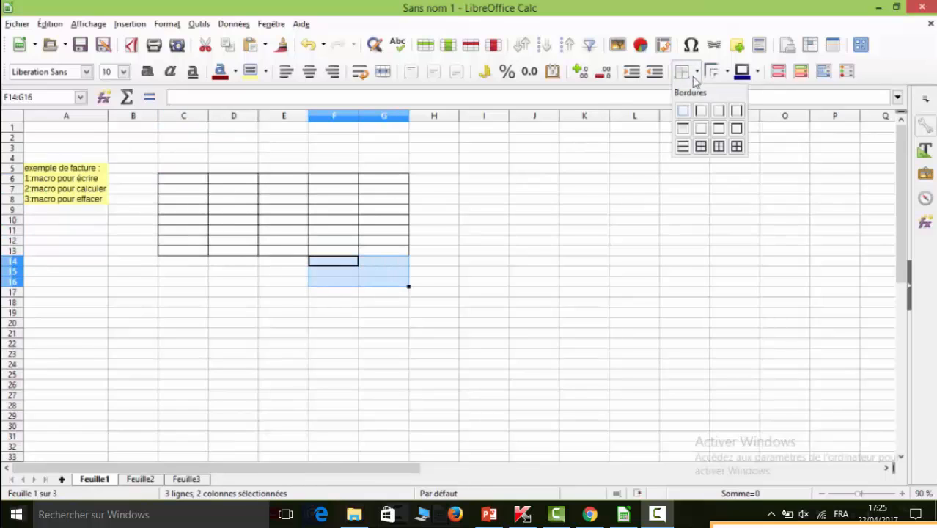
left_click(735, 146)
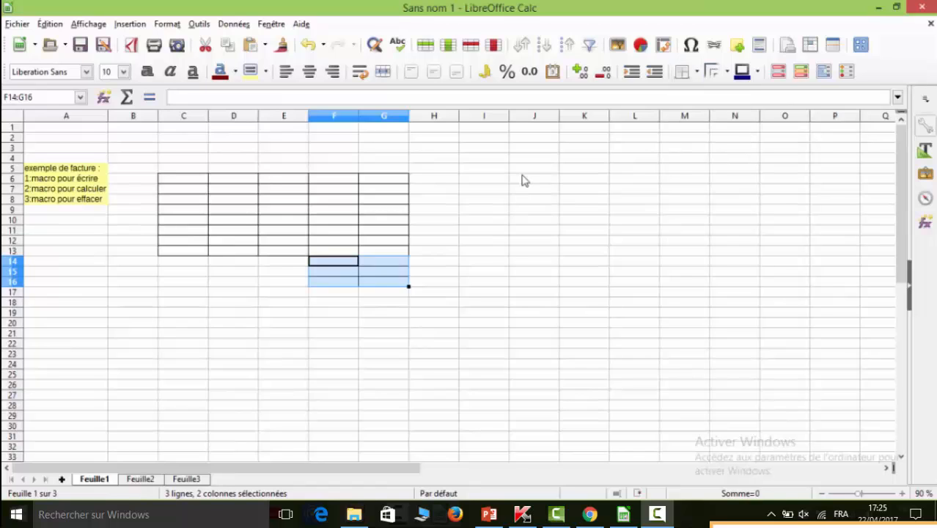
left_click_drag(208, 116, 490, 112)
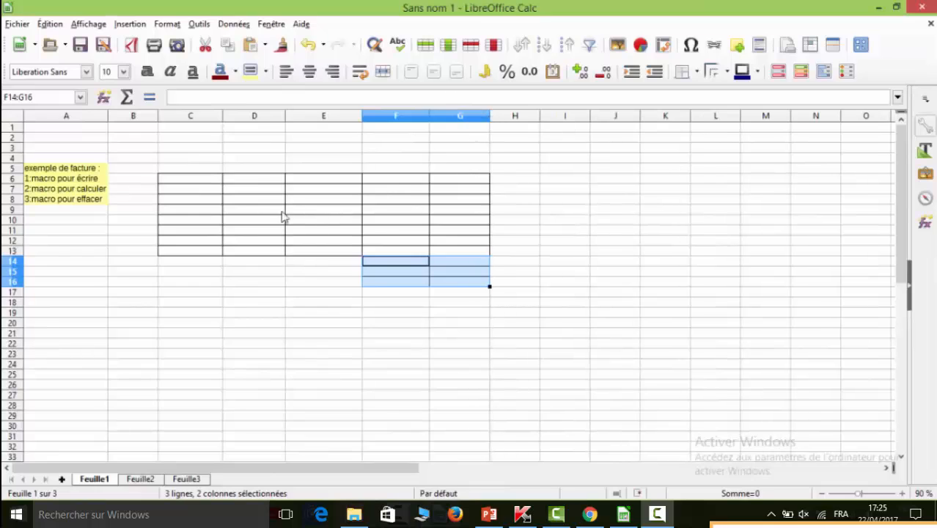
Enter the table headers "Référence" in C6, "Désignation" in D6 and "Quantité" in E6.
left_click(208, 186)
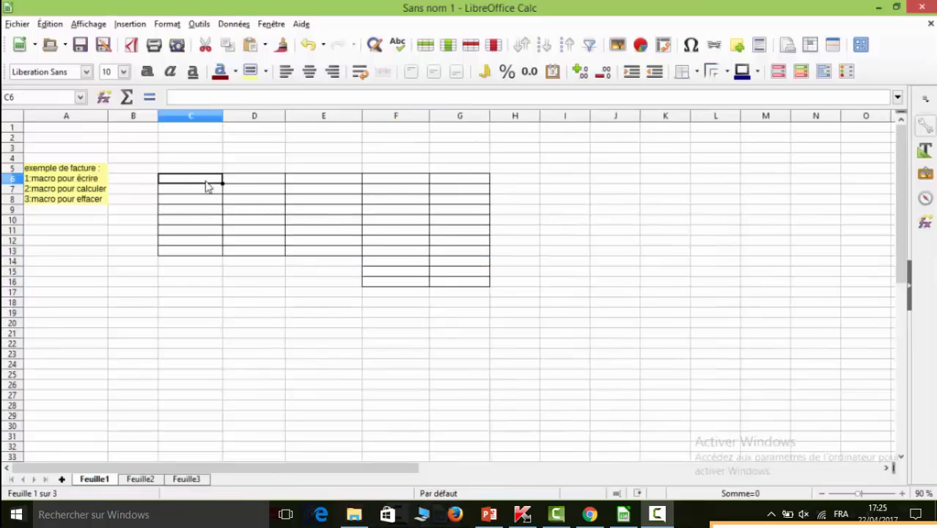
type("Ré")
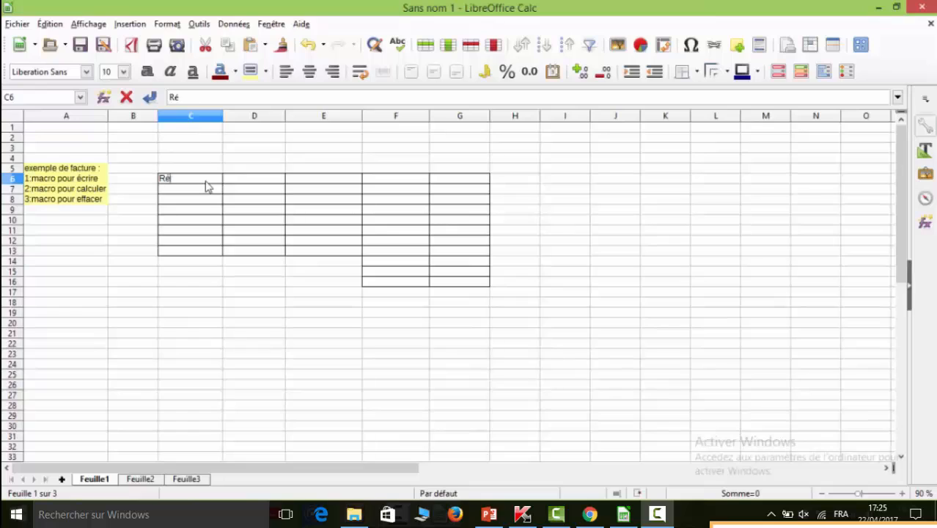
type("férence")
left_click(227, 181)
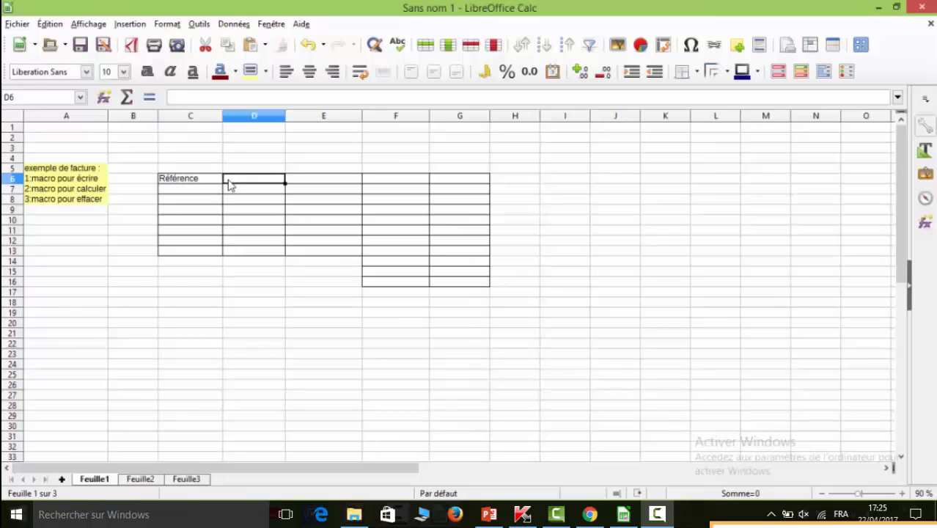
type("Désignation")
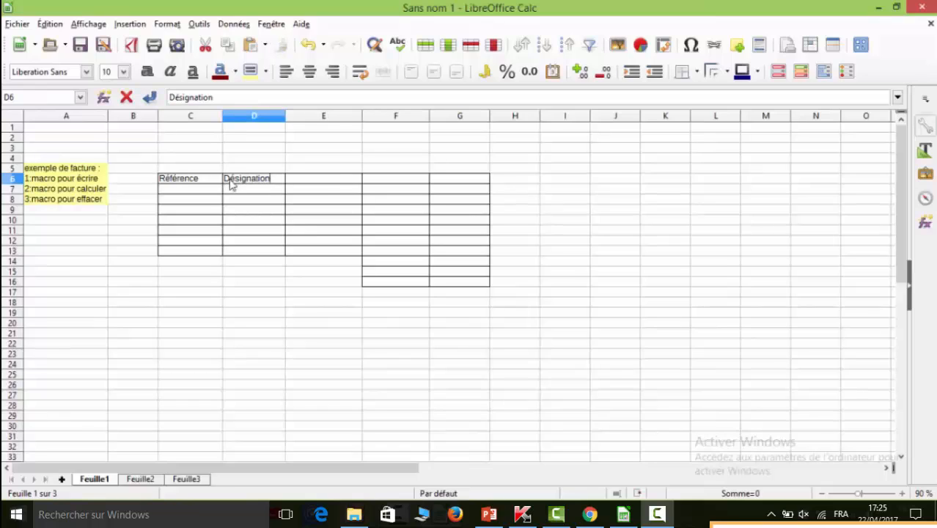
left_click(323, 181)
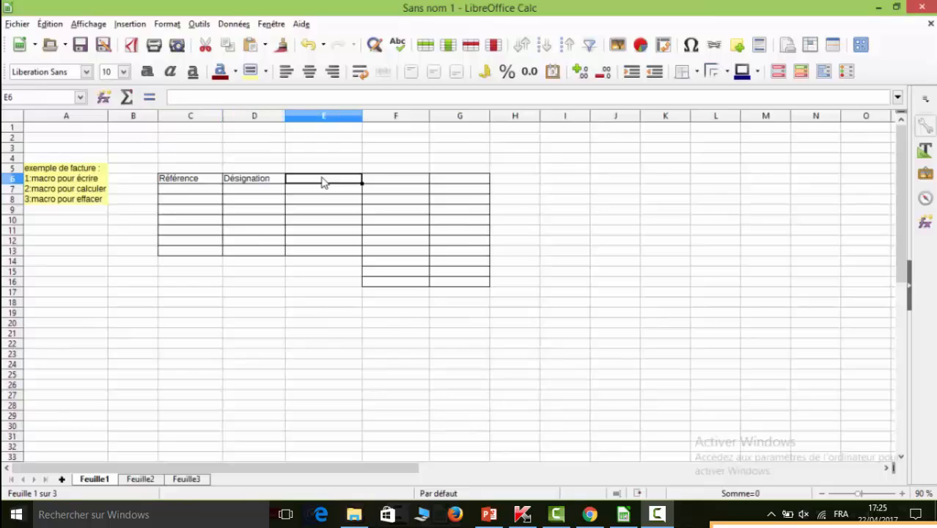
type("Qua")
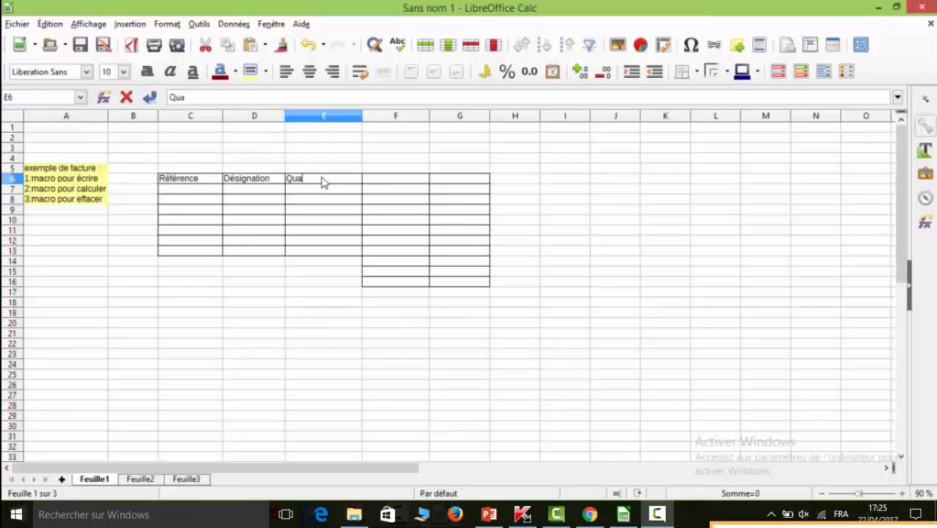
type("ntité")
Complete the header row with "Prix Unitaire" in F6 and "Montant" in G6.
left_click(382, 183)
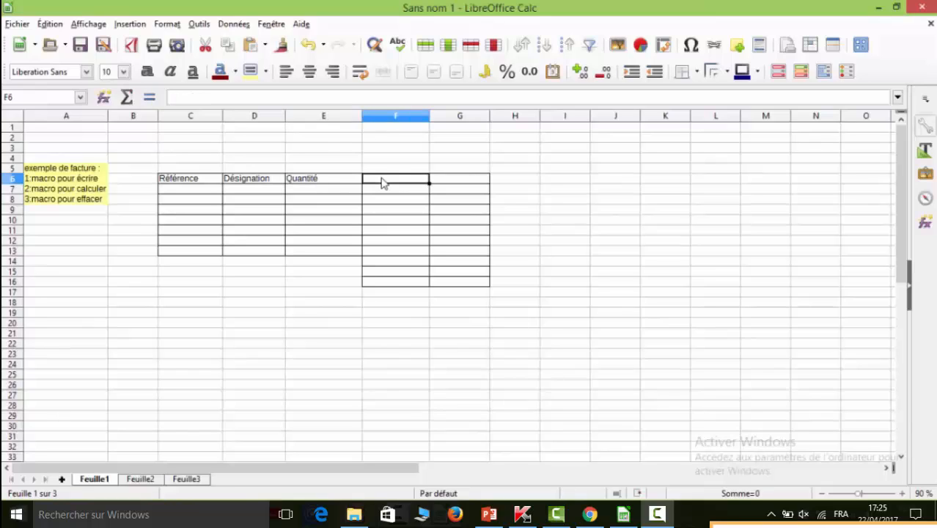
type("Prix U")
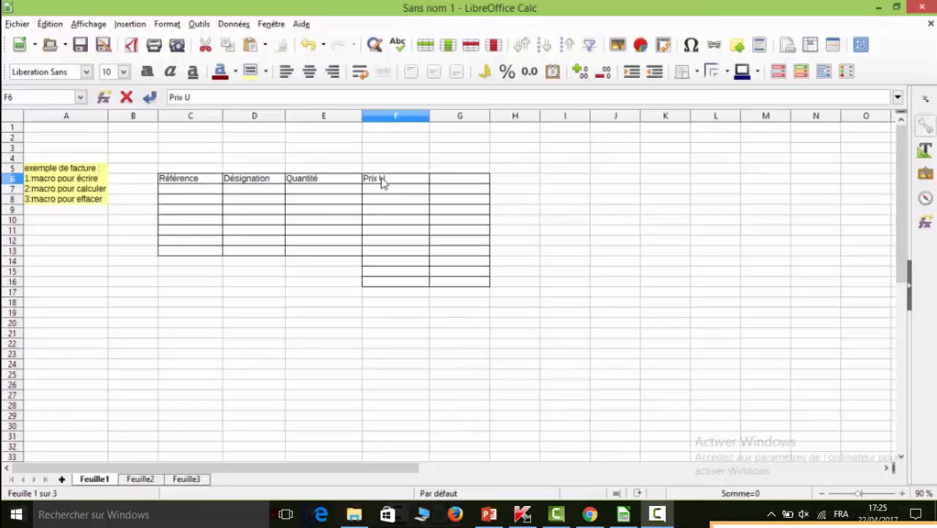
type("nitaire")
left_click(466, 183)
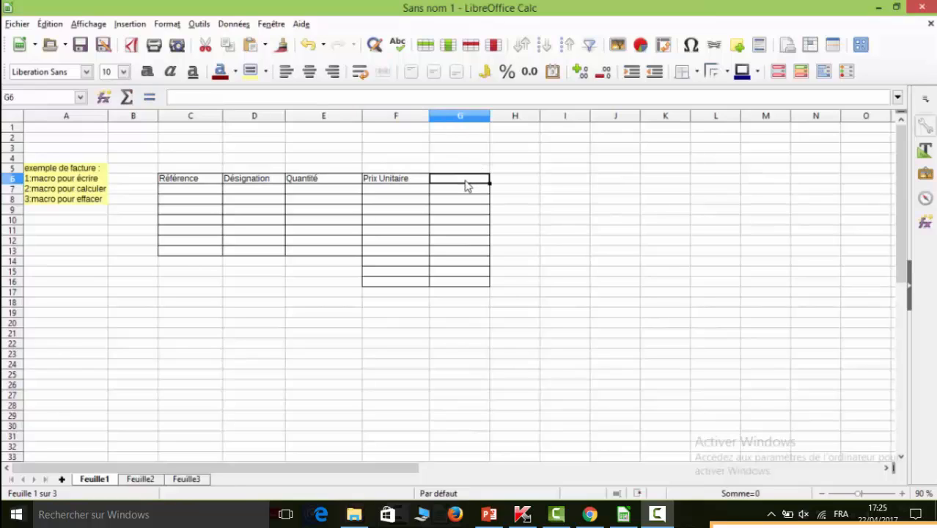
type("Mon")
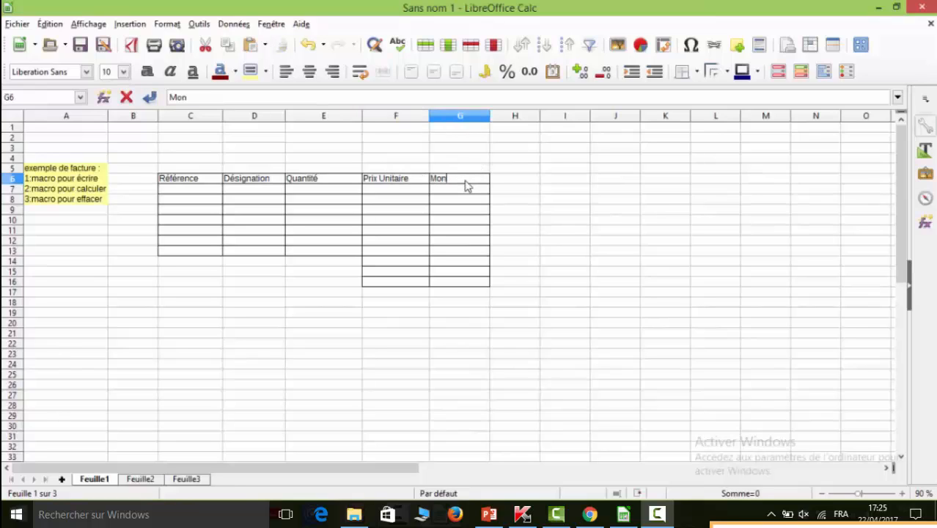
type("tant")
Enter the total labels "Somme" in F14, "Remise 20 %" in F15 and "Montant TTC" in F16.
left_click(369, 264)
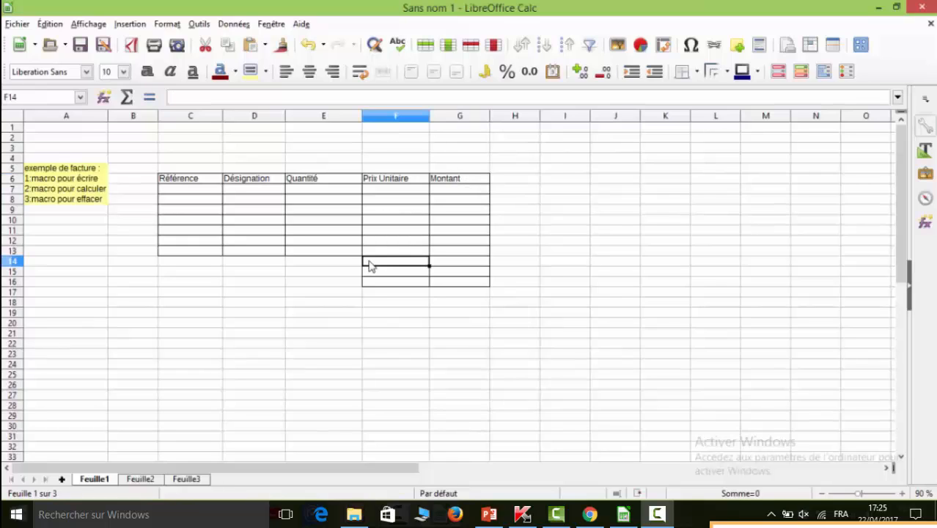
type("Somme")
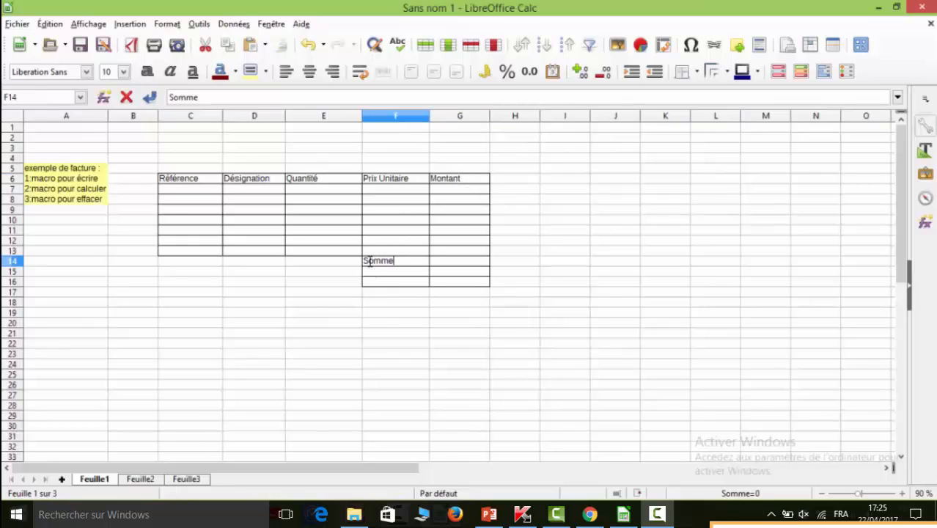
left_click(369, 273)
type("R")
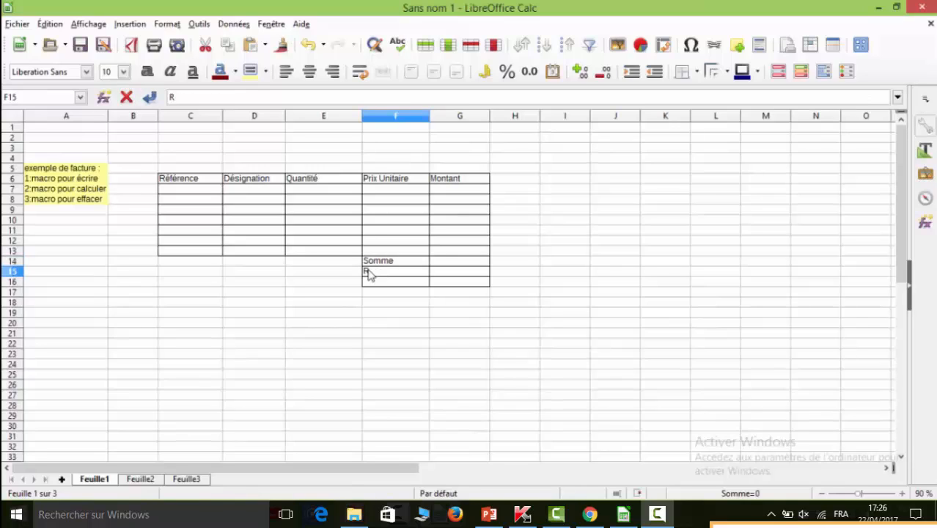
type("emise 20 %")
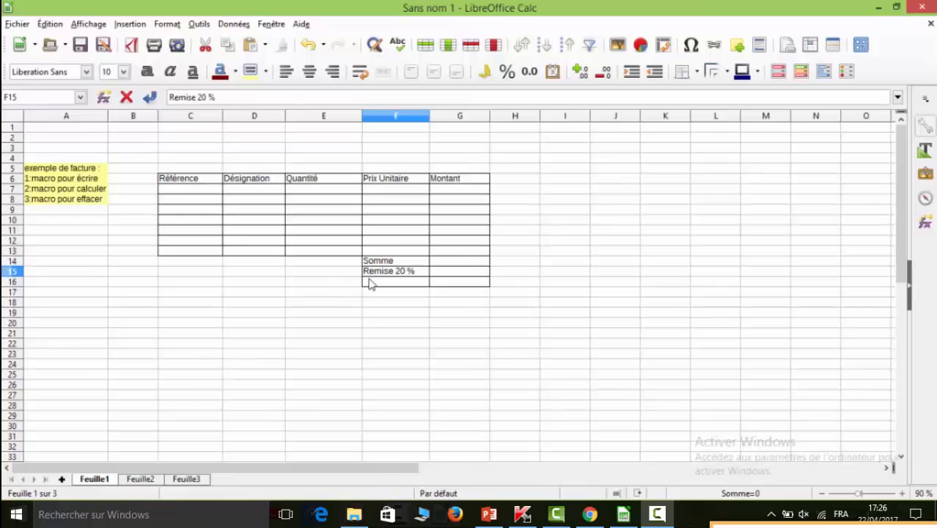
key("Return")
type("M")
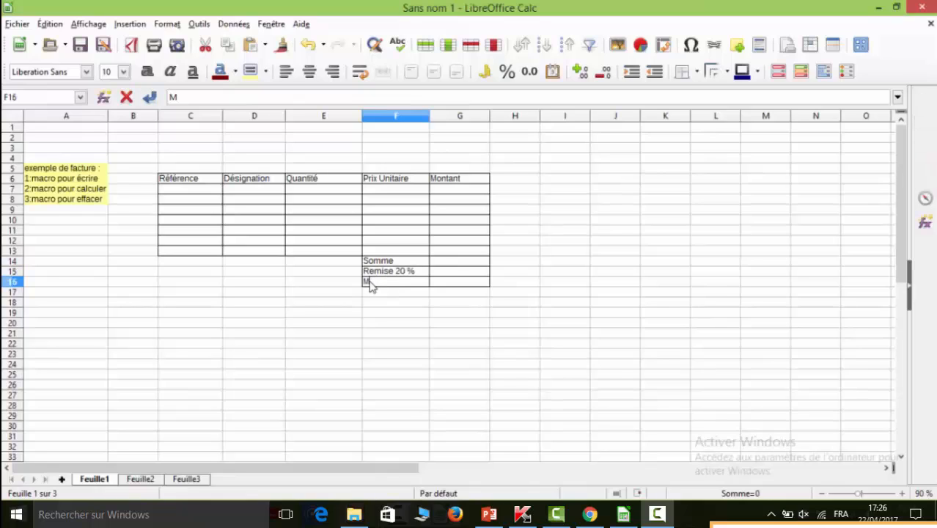
type("ontant")
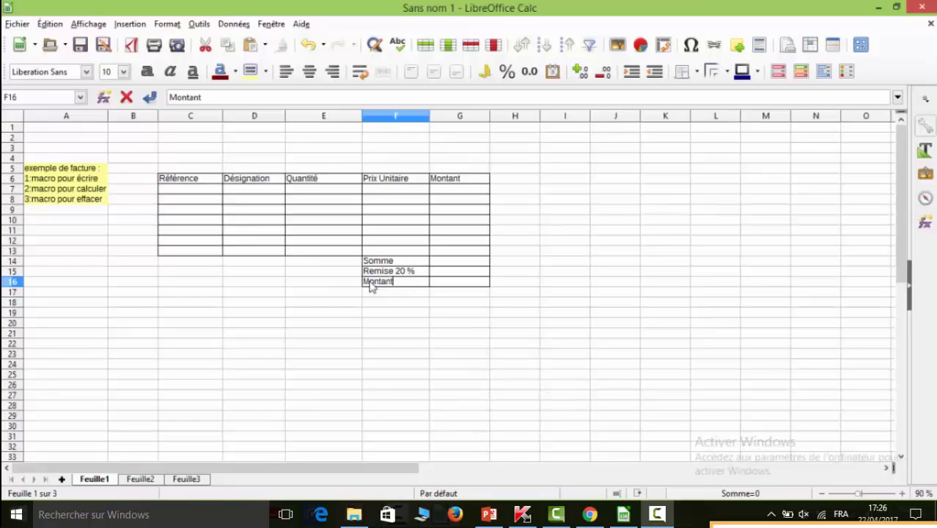
type(" TTC")
left_click(399, 314)
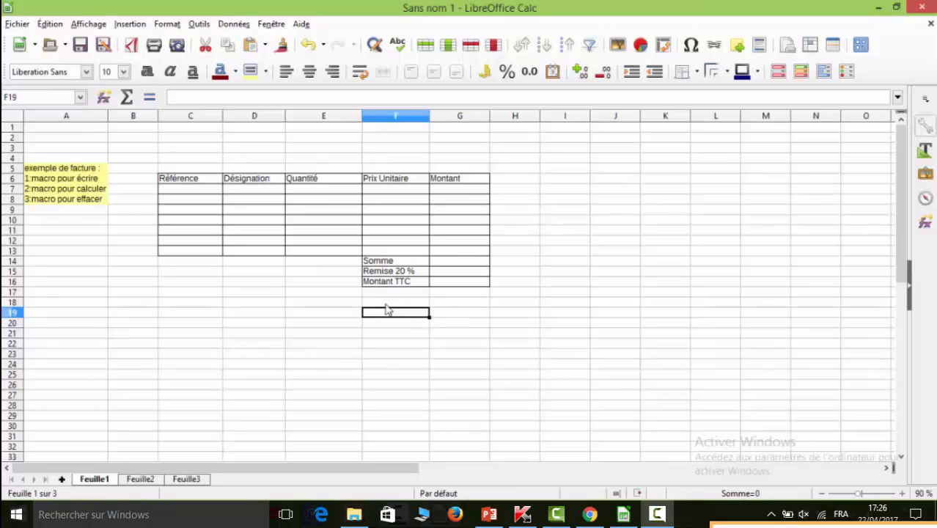
Enable the limited macro recorder in the advanced LibreOffice options and apply the change.
left_click(199, 24)
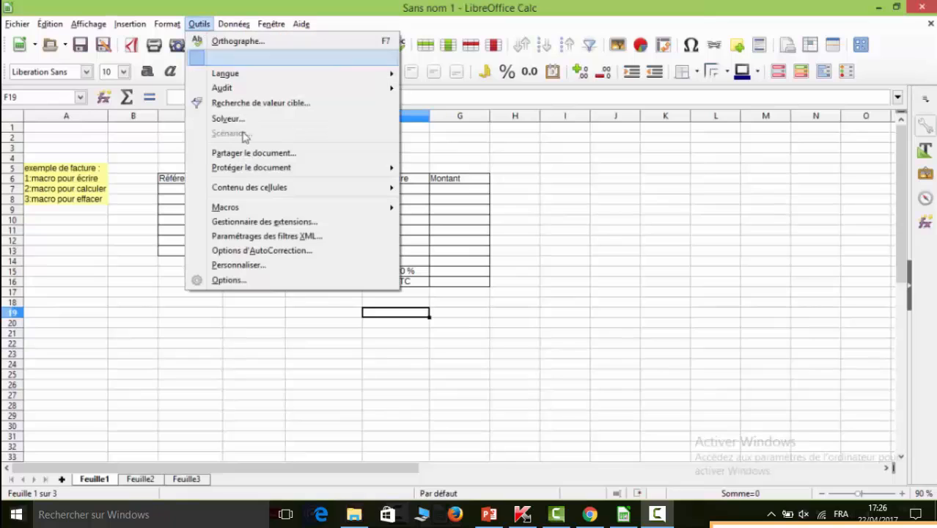
mouse_move(277, 208)
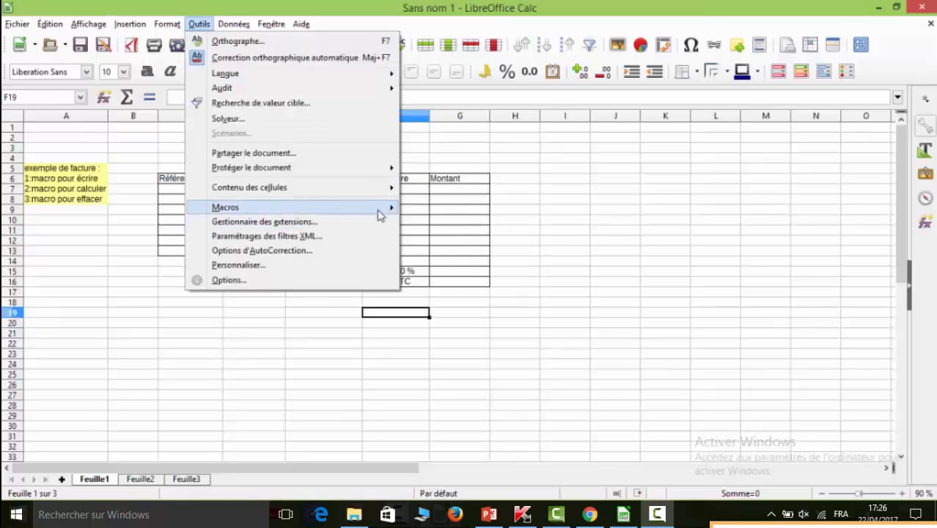
left_click(353, 282)
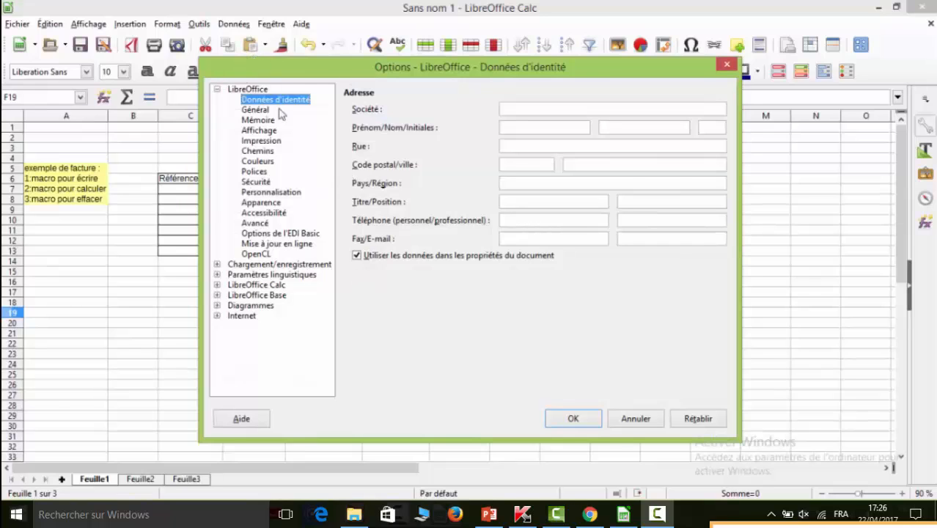
left_click(253, 223)
left_click(358, 366)
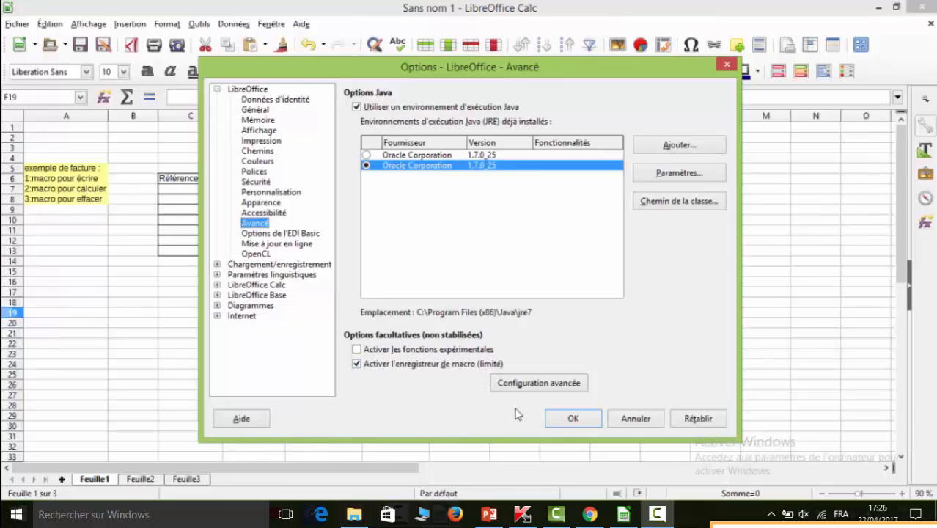
left_click(569, 421)
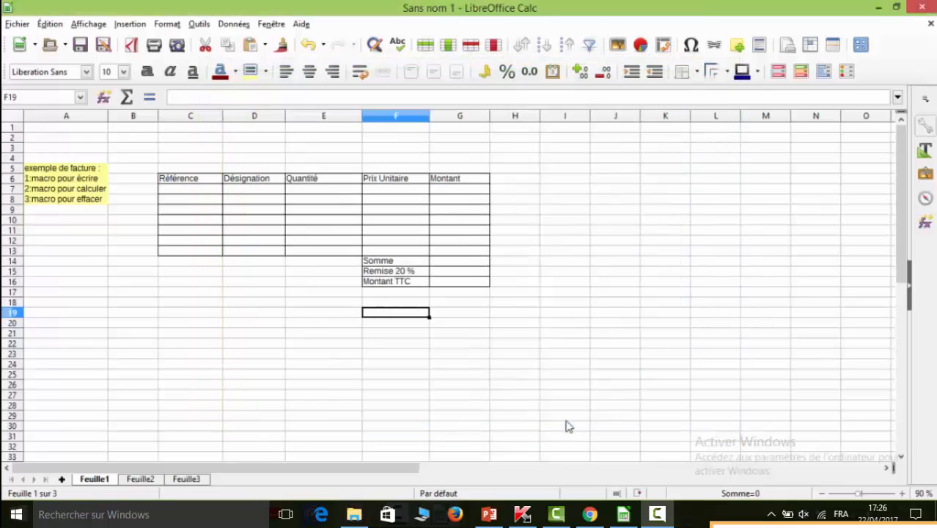
left_click(502, 386)
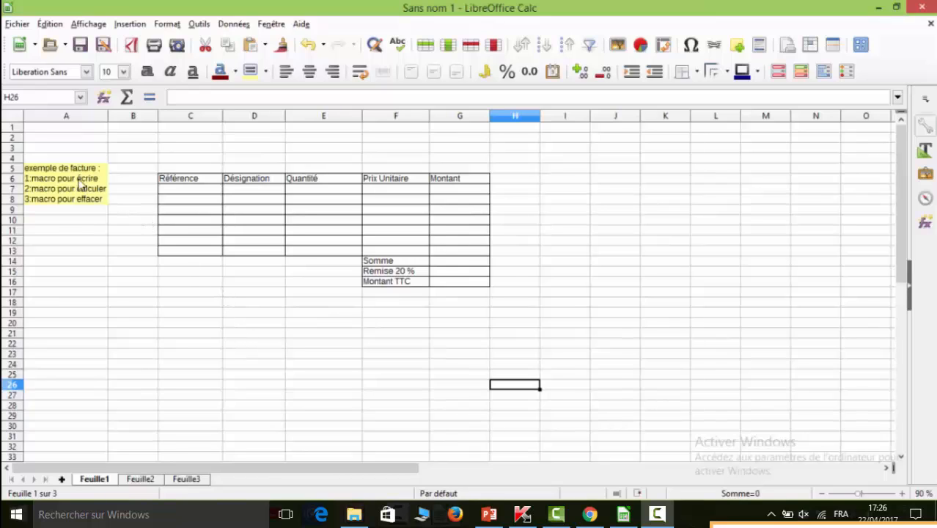
Start recording a macro with the "Référence" header cell C6 selected.
left_click(177, 181)
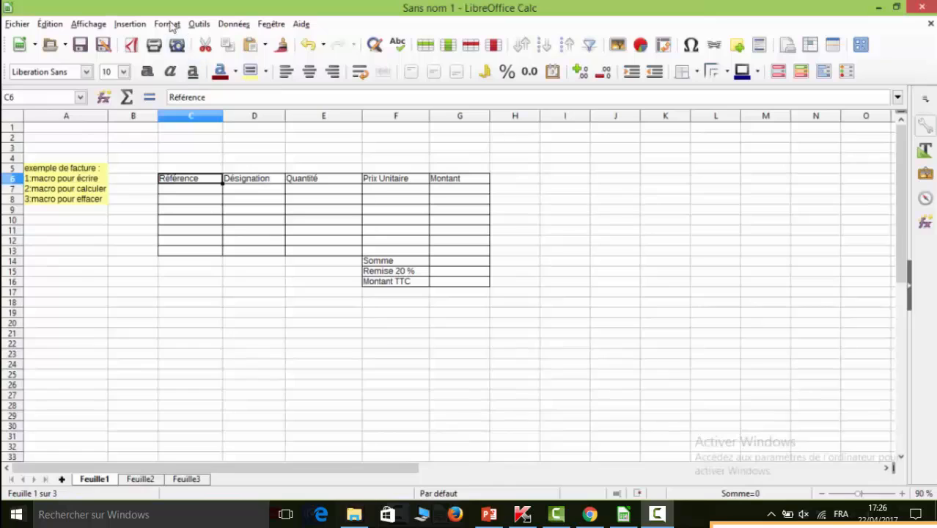
left_click(193, 25)
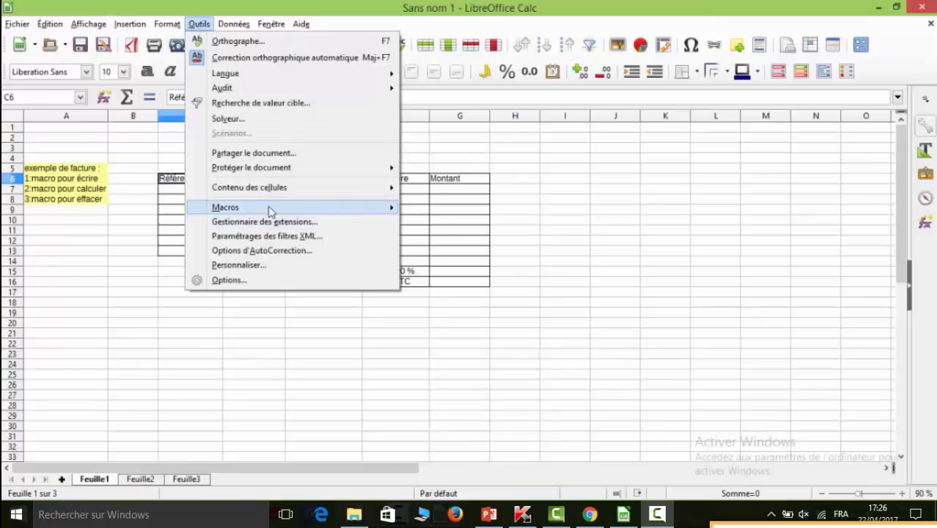
mouse_move(314, 202)
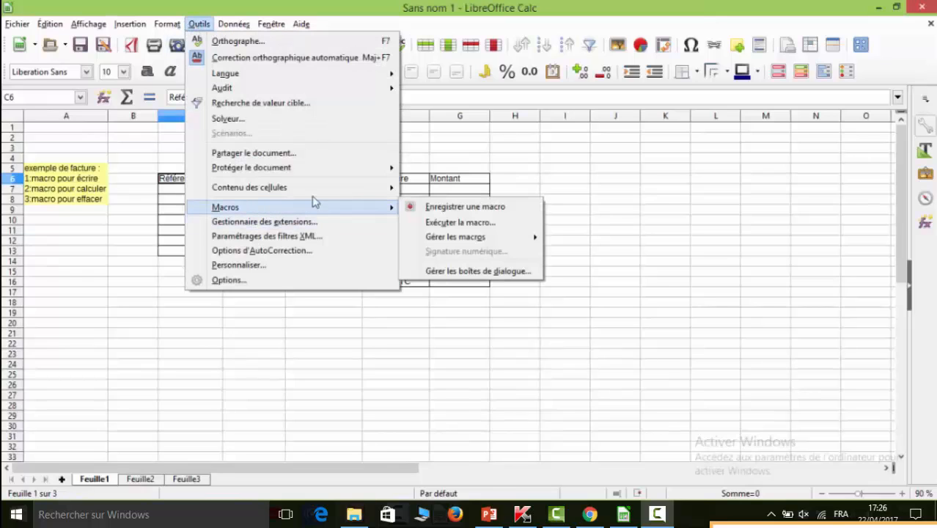
left_click(422, 209)
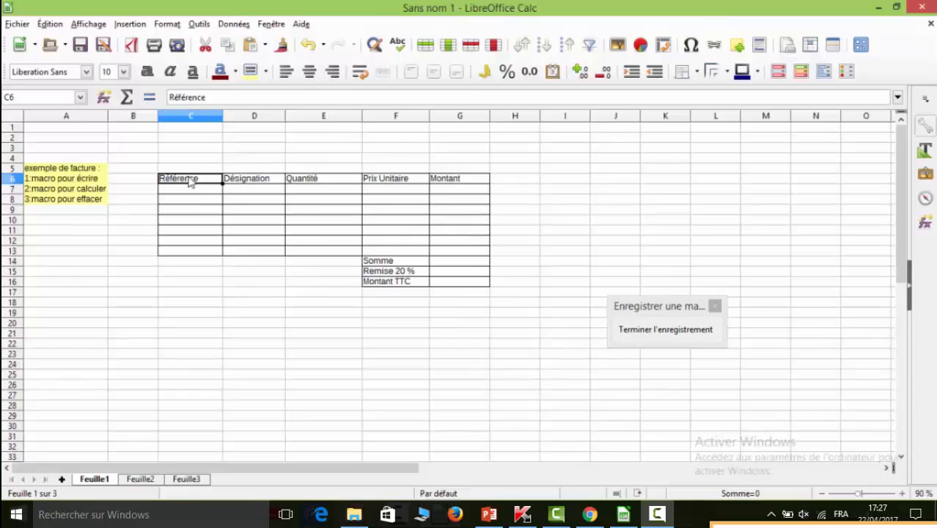
Format the "Référence" header in C6 as bold, 12 pt, with a light red font colour.
left_click(147, 72)
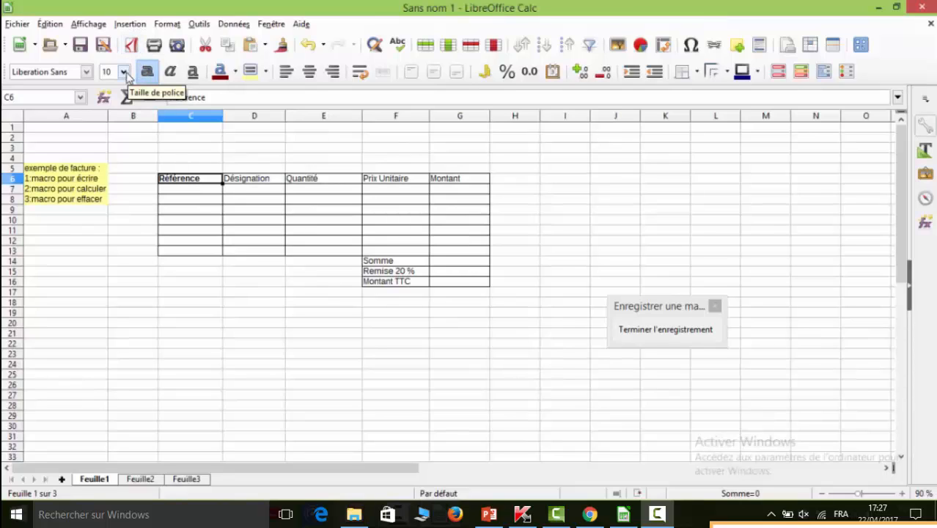
left_click(125, 72)
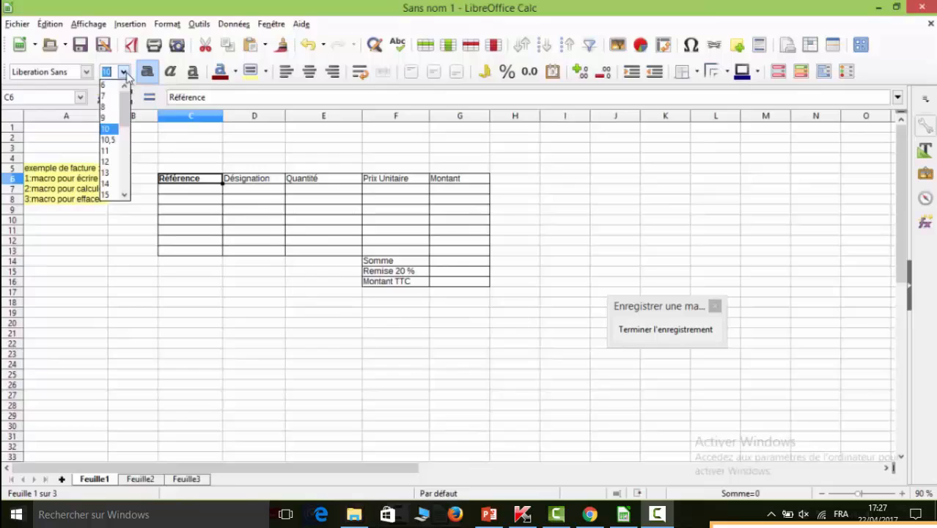
left_click(112, 162)
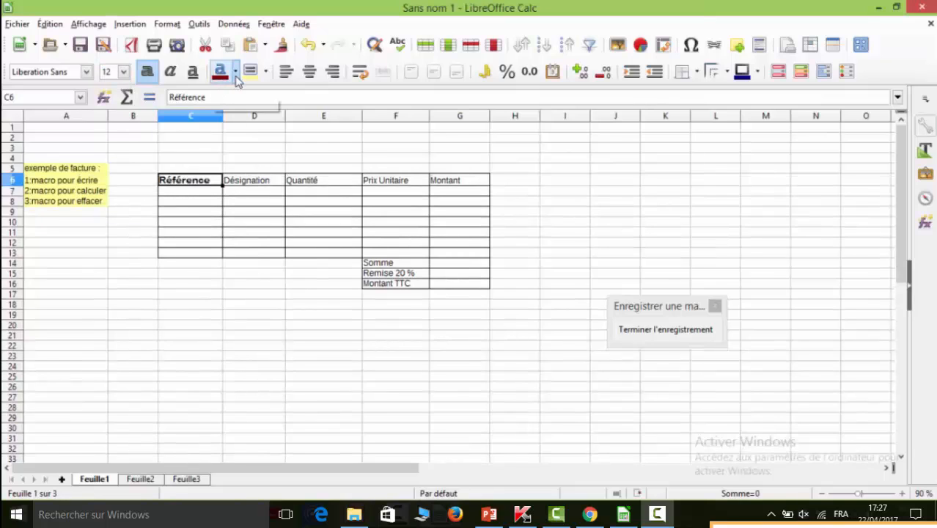
left_click(236, 72)
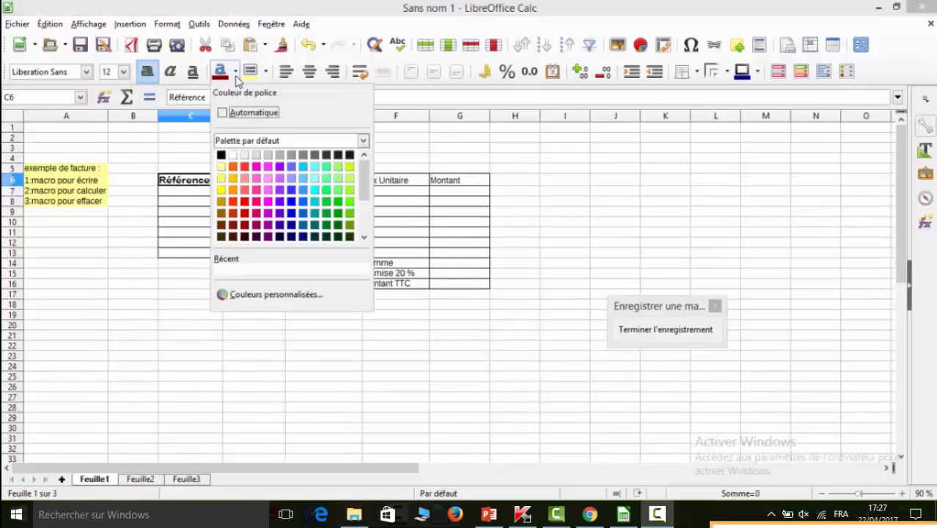
left_click(244, 191)
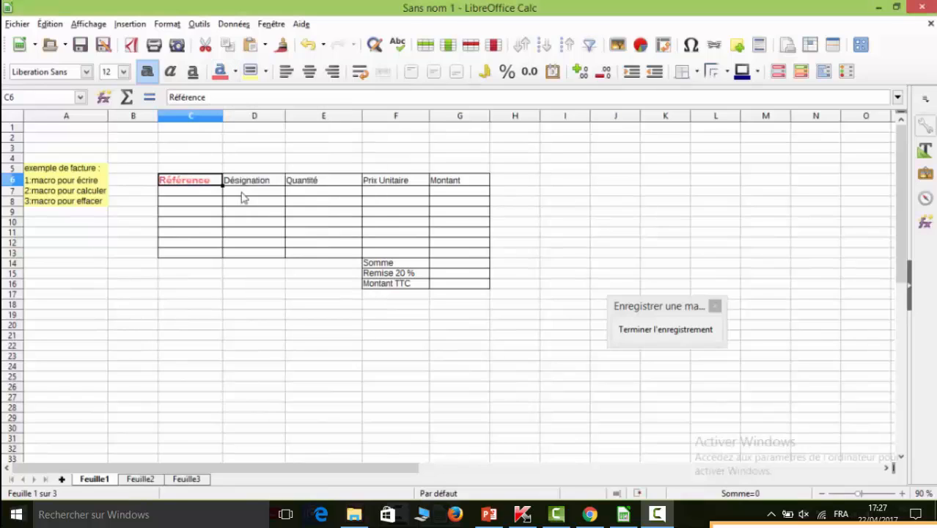
Give header cell C6 a cyan background, centre its text and set the font size to 13.
left_click(266, 71)
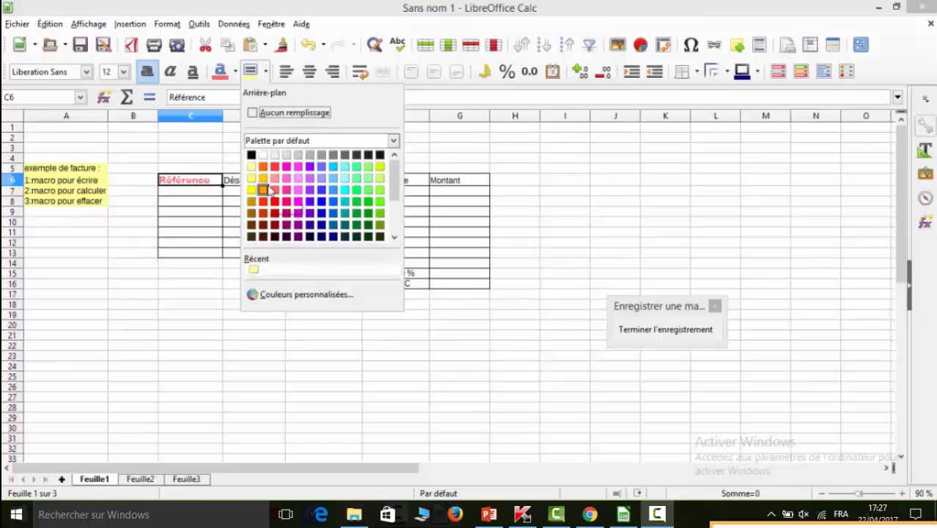
left_click(345, 190)
left_click(305, 75)
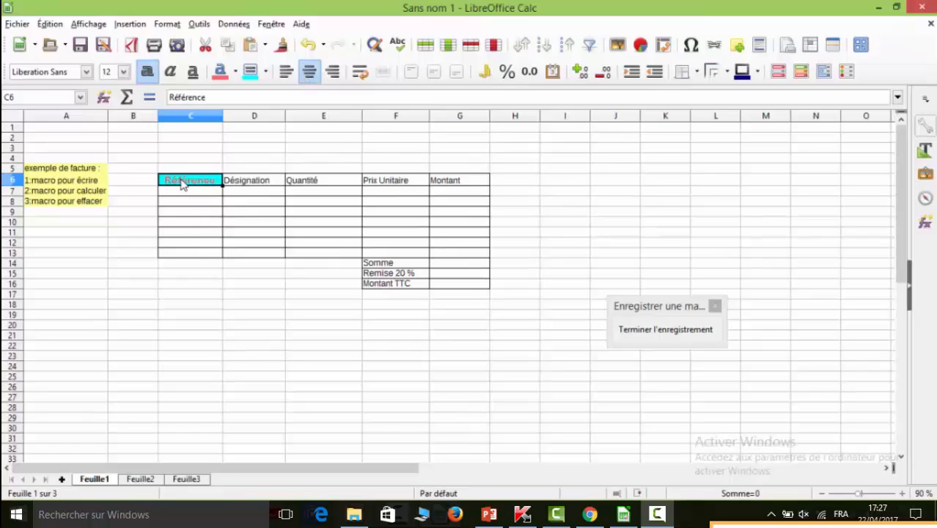
left_click(123, 72)
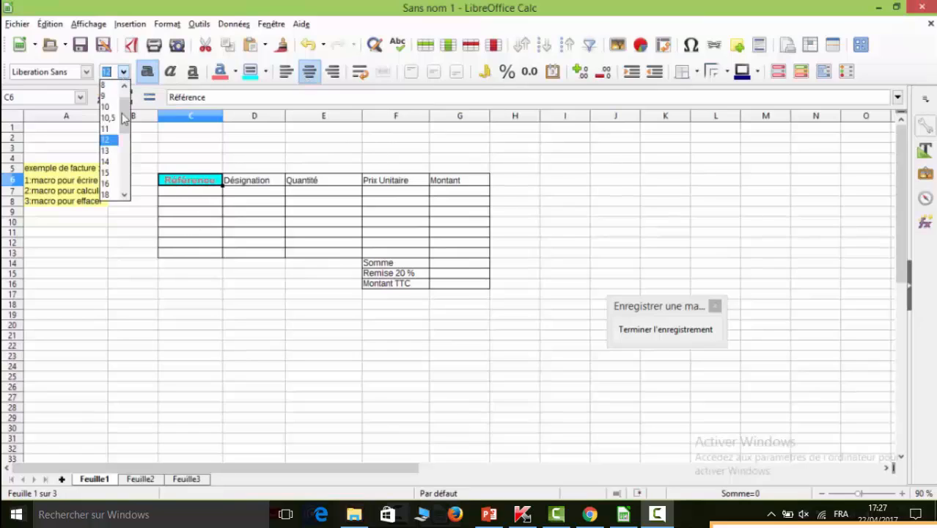
left_click(112, 150)
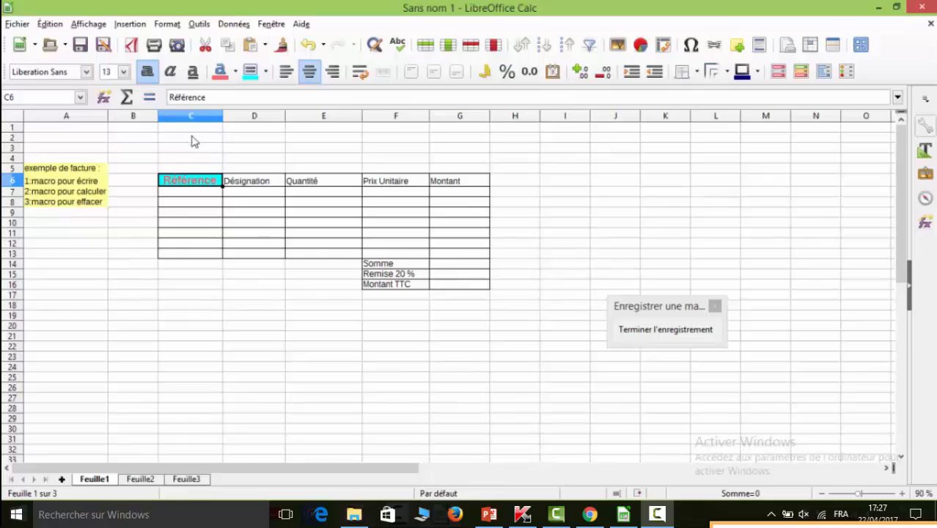
Stop the recording and save the macro as "ecrire" in a new module named Module10 under Mes macros, Standard.
left_click(646, 332)
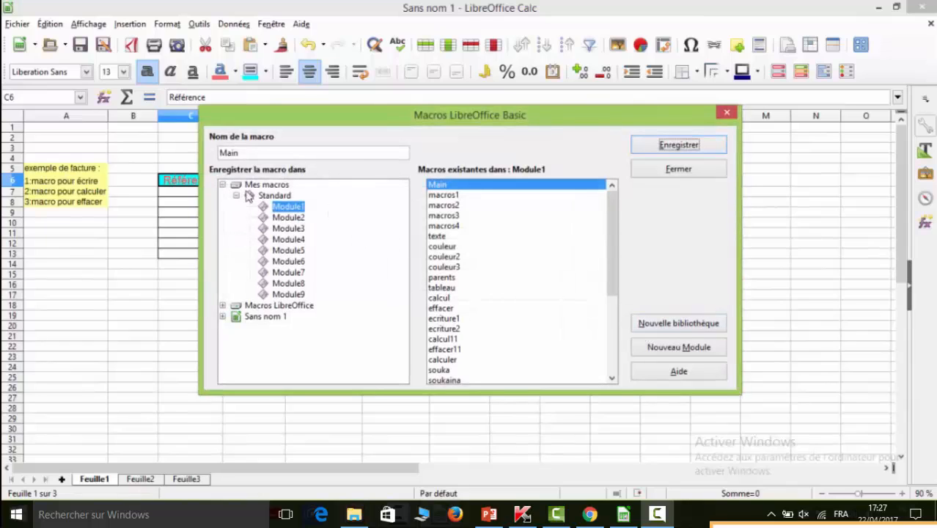
left_click(679, 351)
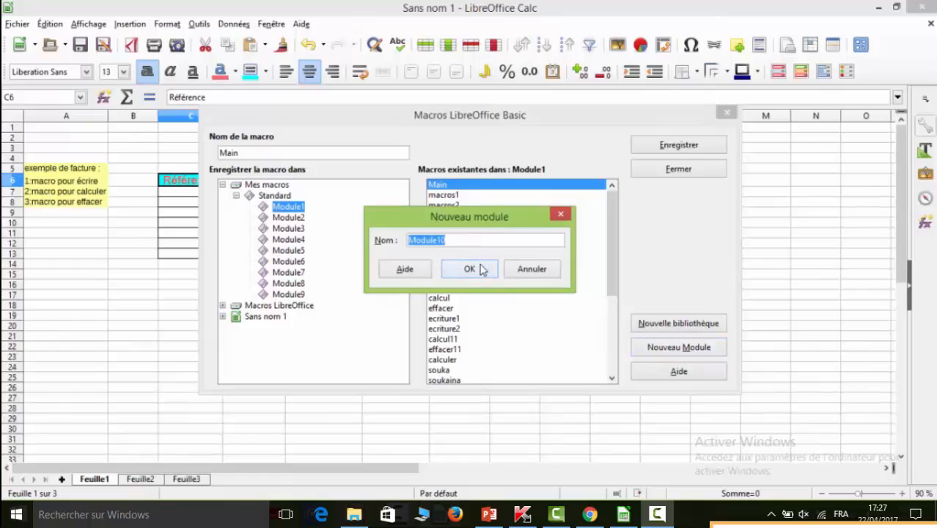
left_click(481, 270)
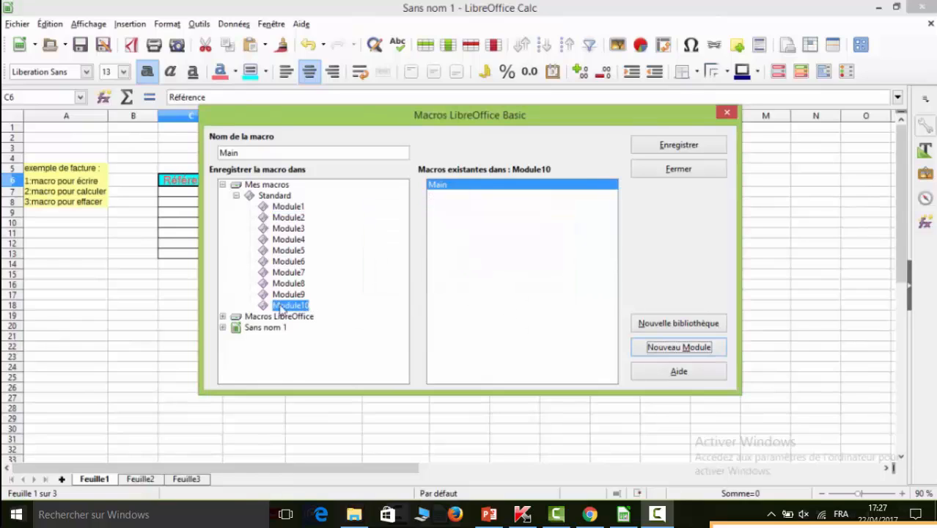
left_click_drag(246, 154, 211, 156)
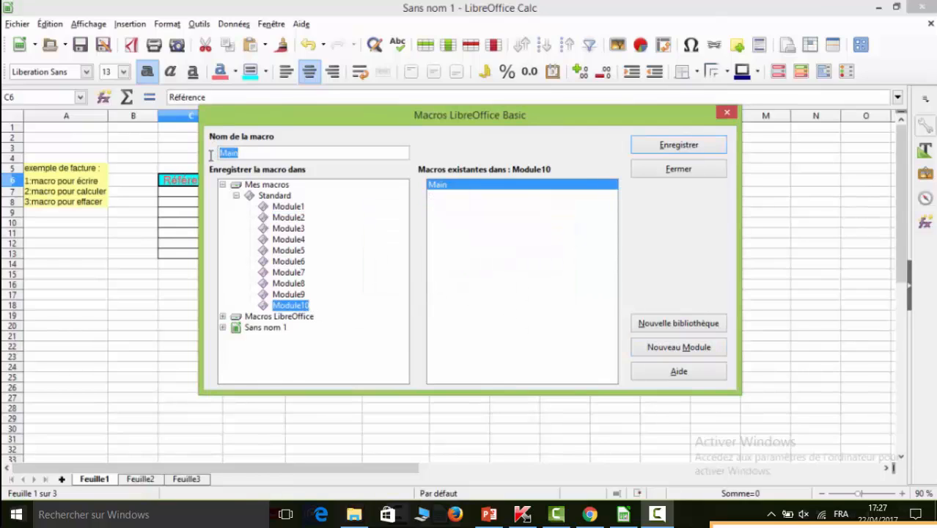
type("ecrire")
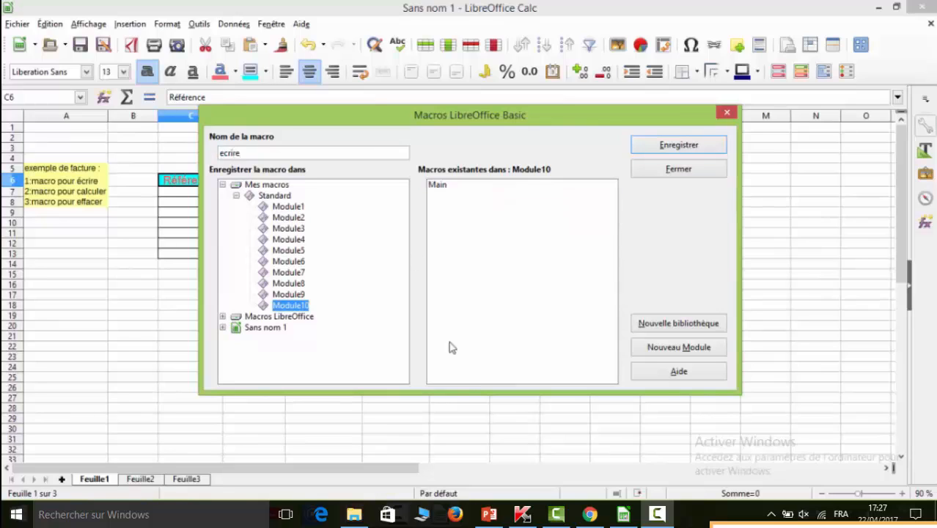
left_click(679, 147)
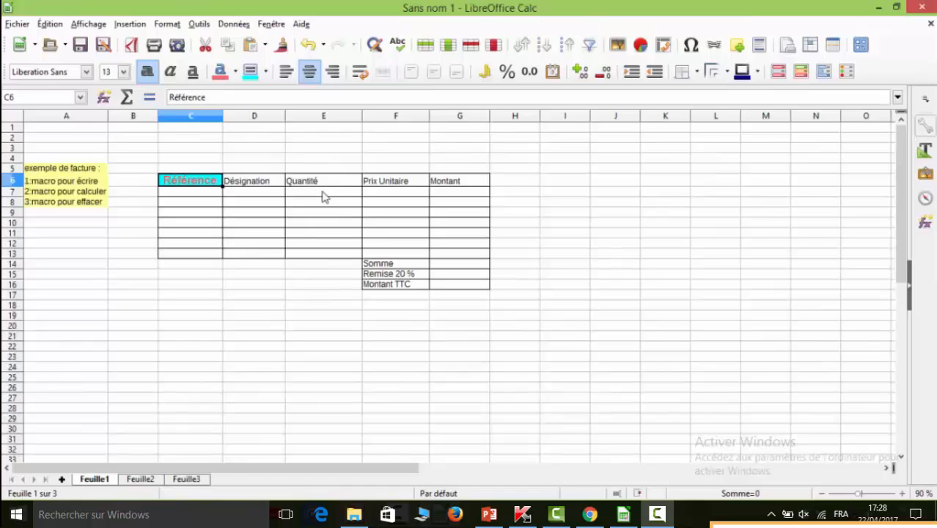
Run the "ecrire" macro from Module10 on the remaining header cells D6:G6.
left_click_drag(275, 183, 451, 185)
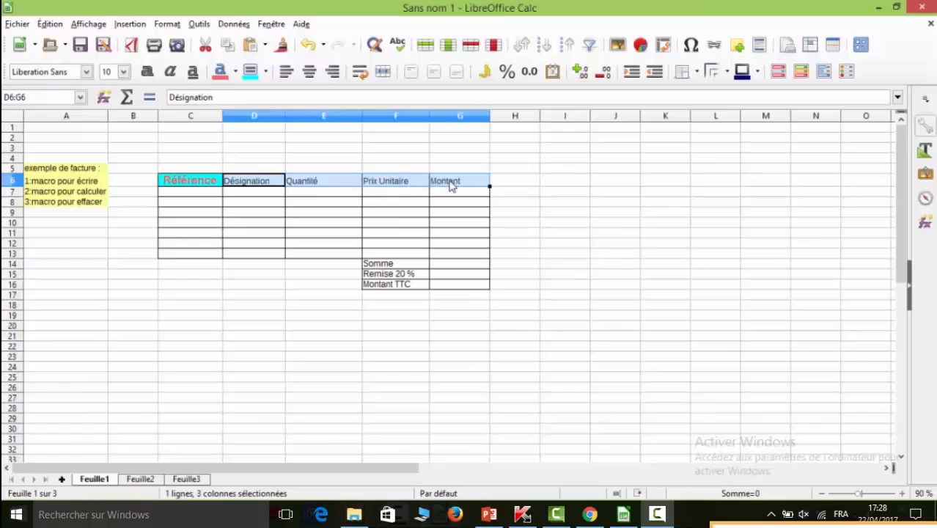
left_click(200, 26)
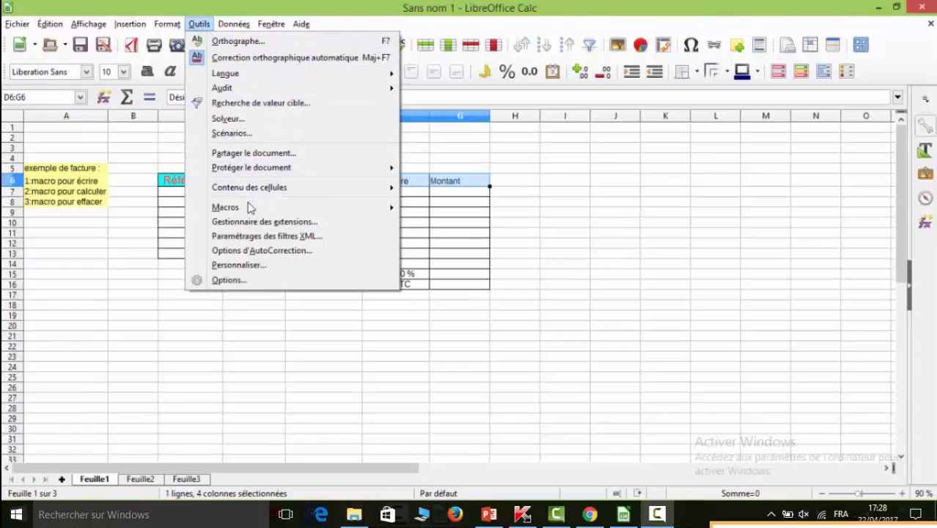
mouse_move(251, 208)
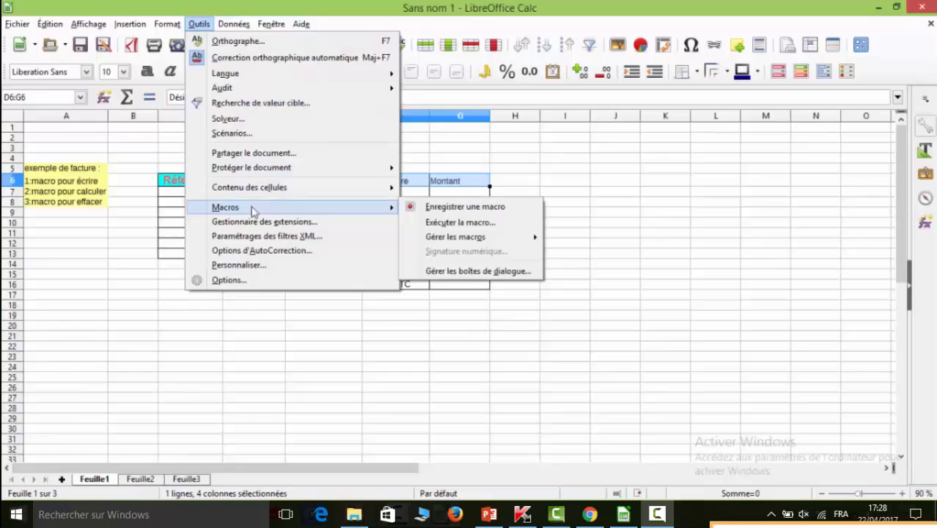
left_click(442, 225)
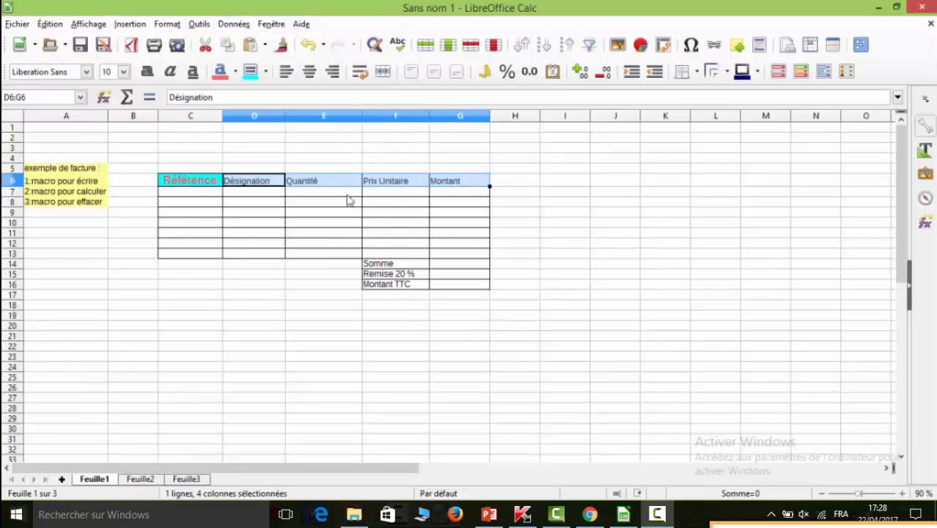
double_click(281, 138)
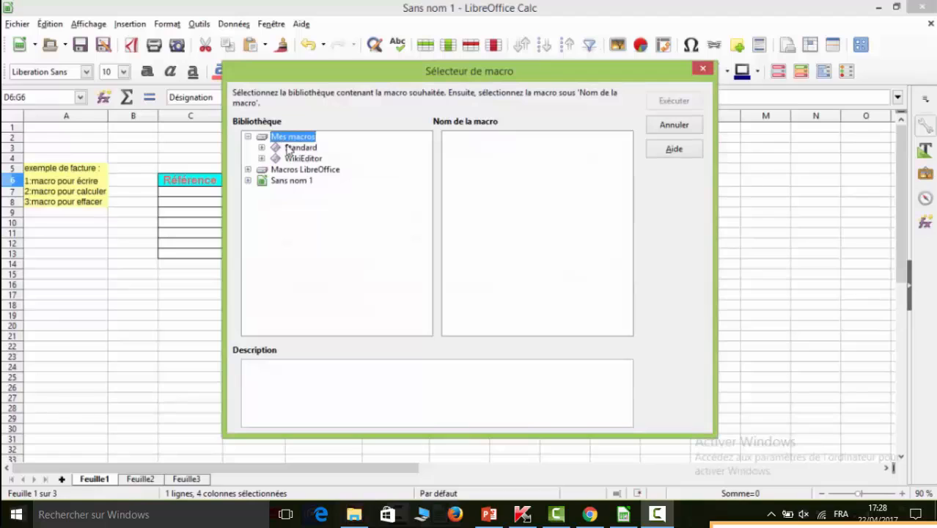
double_click(289, 149)
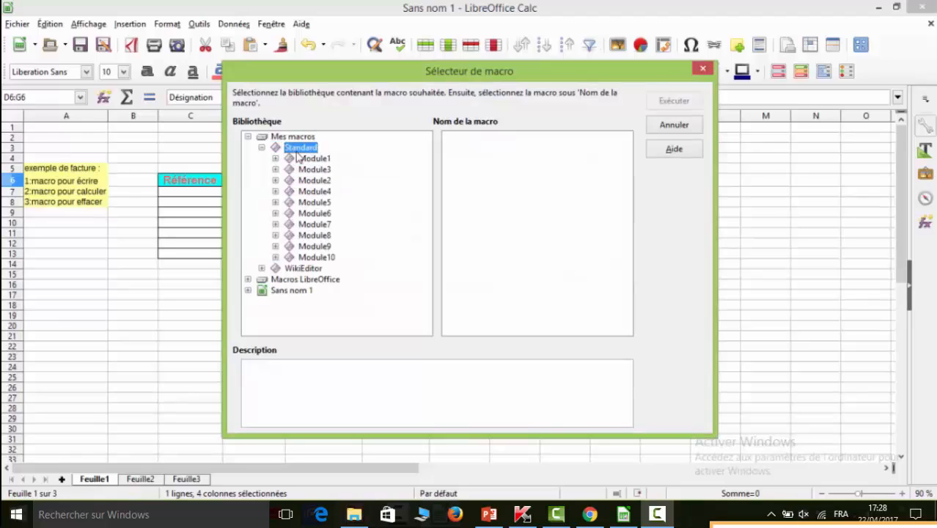
left_click(318, 258)
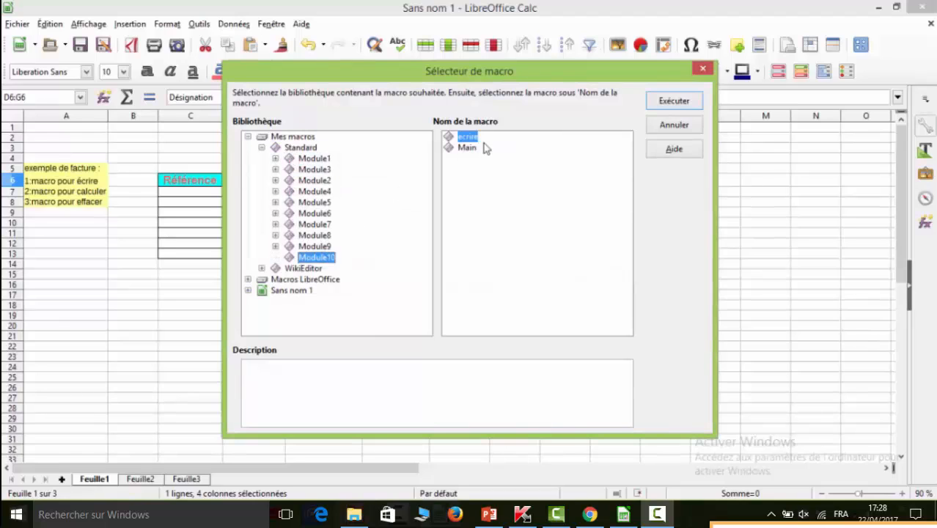
left_click(665, 99)
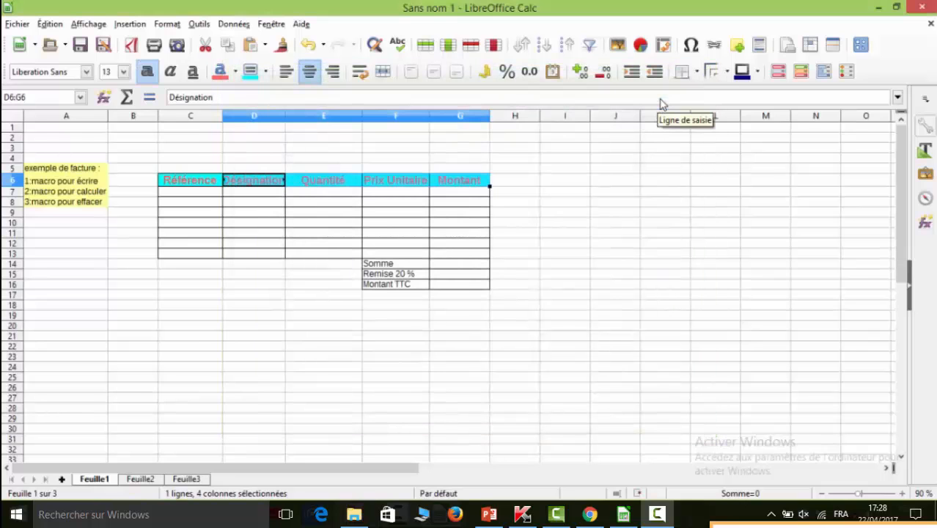
left_click(551, 214)
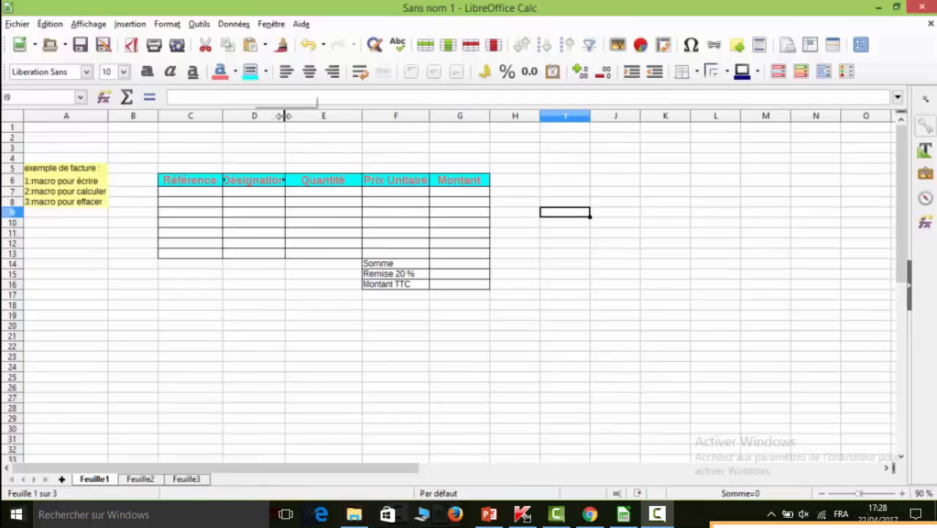
Widen columns D, E and F so the enlarged header texts fit.
left_click_drag(285, 116, 307, 116)
left_click_drag(383, 112, 391, 115)
left_click_drag(459, 116, 463, 115)
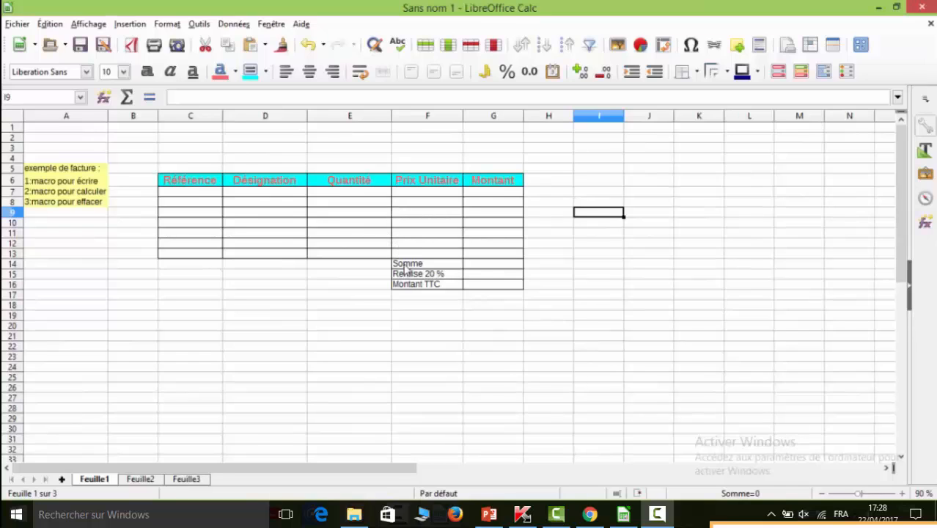
Run the "ecrire" macro from Module10 on the total labels in F14:F16, then deselect them.
left_click_drag(408, 264, 400, 286)
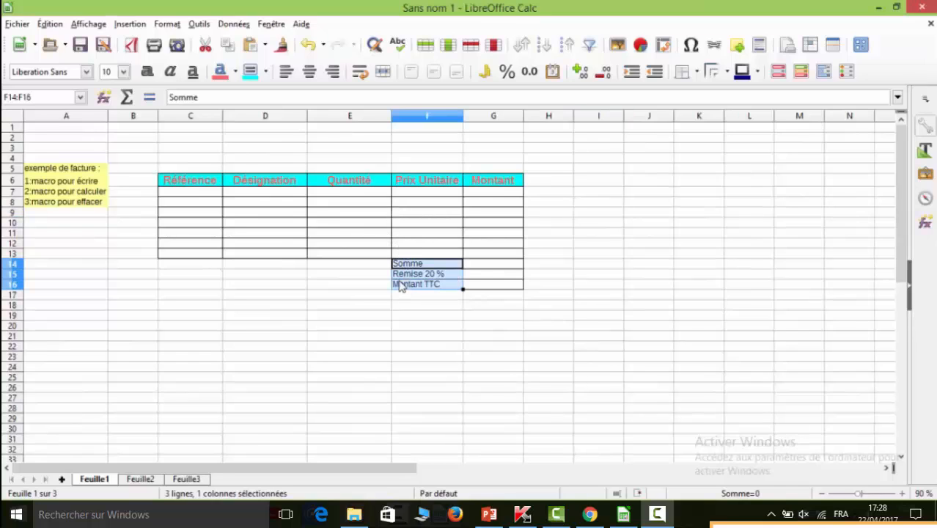
left_click(200, 25)
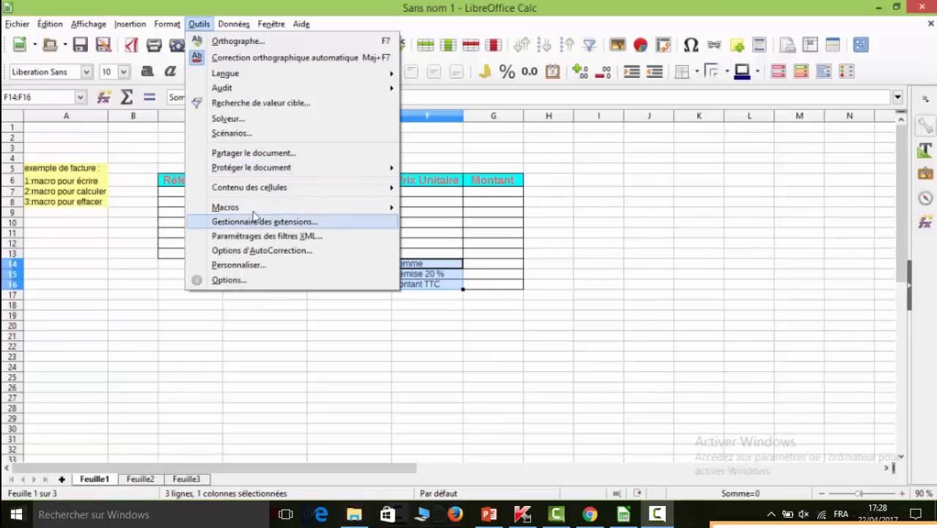
mouse_move(267, 208)
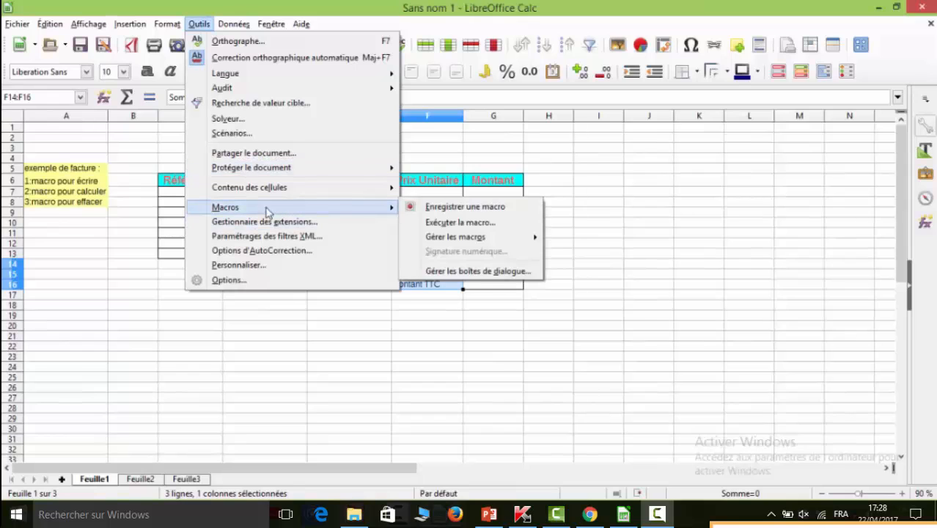
left_click(431, 223)
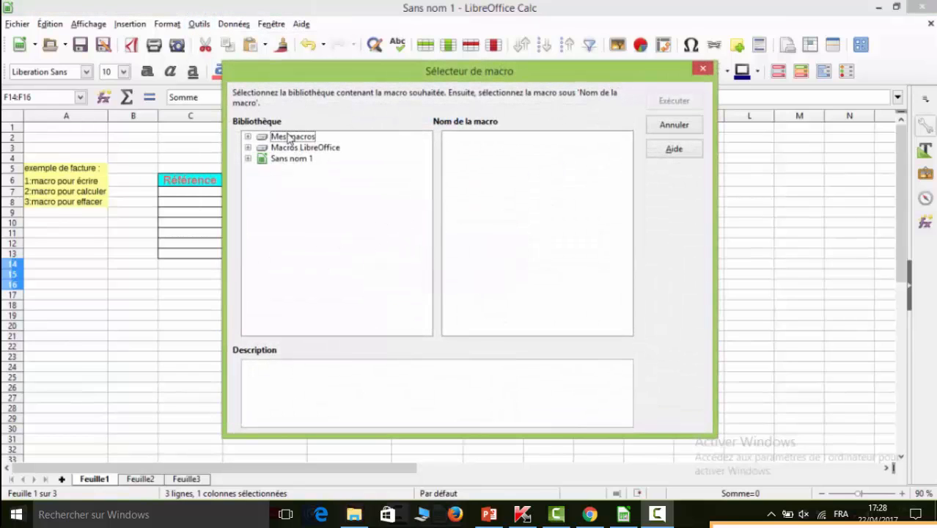
double_click(290, 138)
double_click(291, 149)
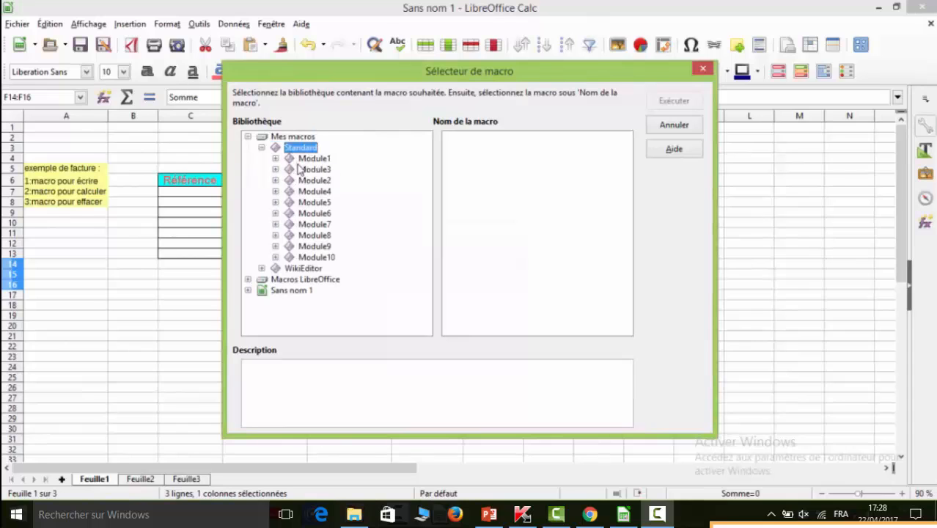
left_click(330, 258)
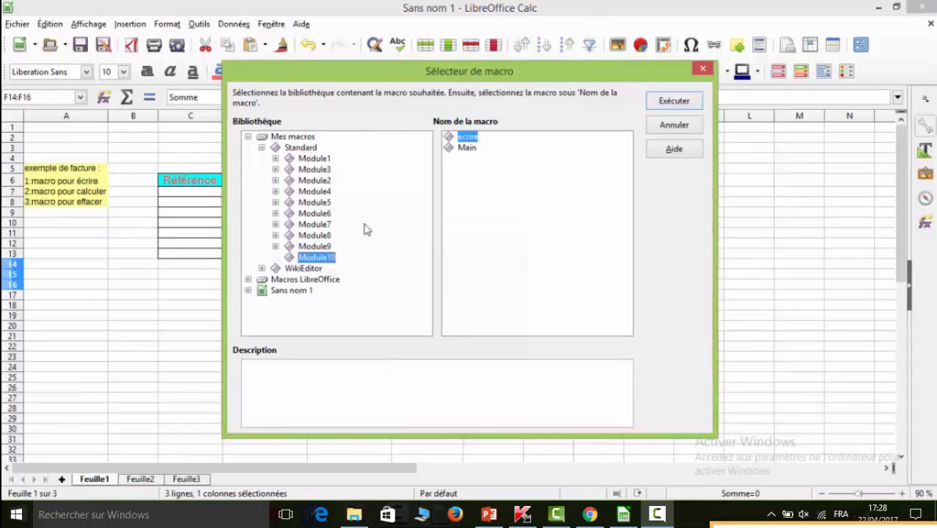
left_click(670, 101)
left_click(586, 217)
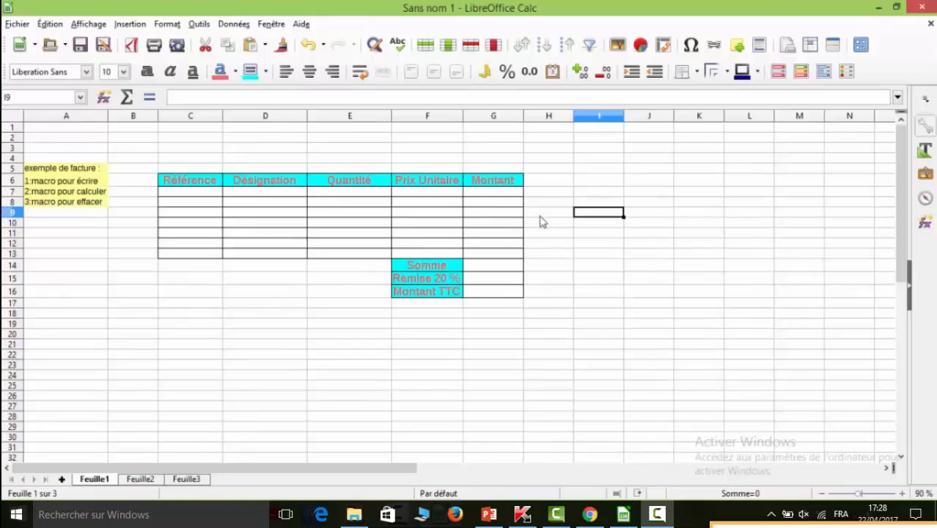
left_click(301, 338)
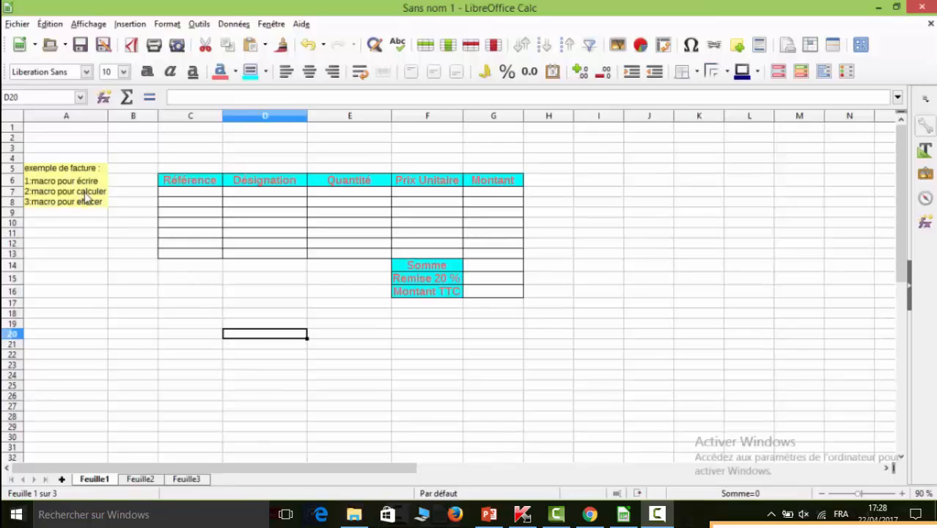
Fill the Référence column in C7:C13 with 20, 21, 22, 23, 23, 24 and 25.
left_click(176, 196)
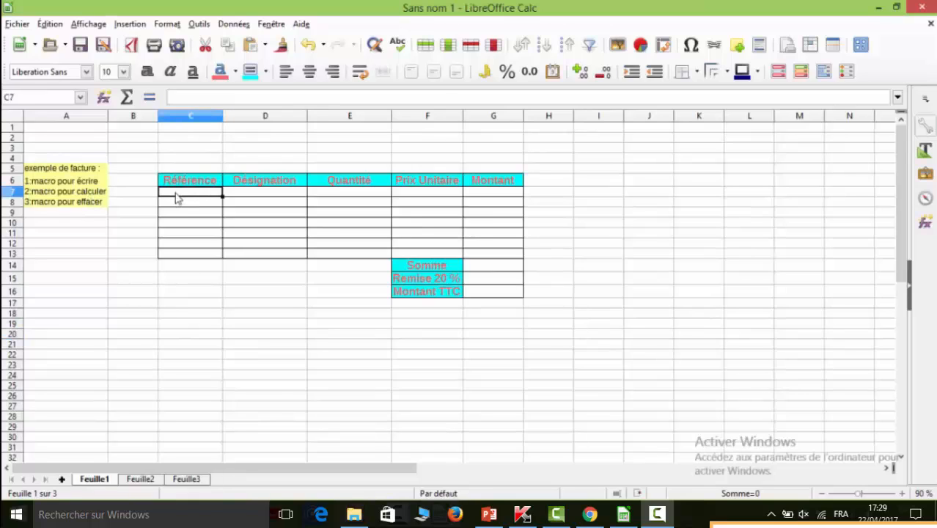
type("20")
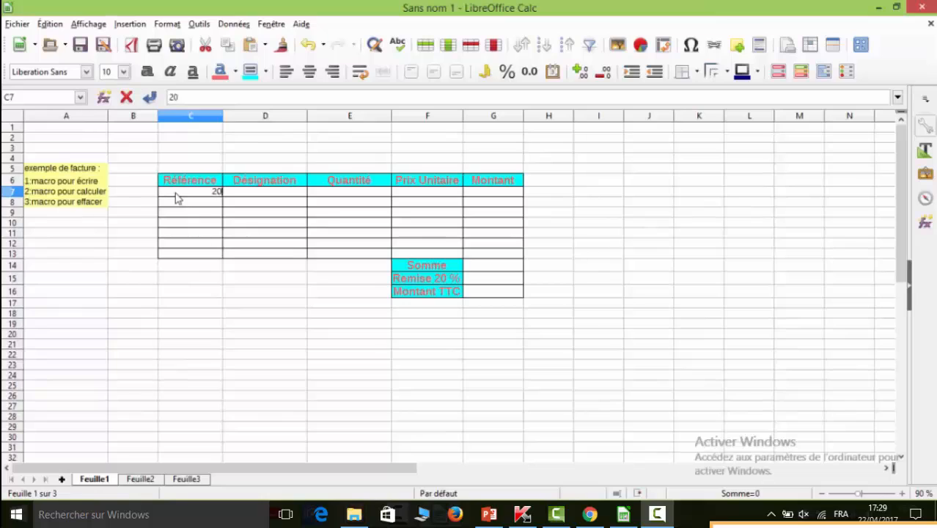
key("Return")
type("21")
key("Return")
type("22")
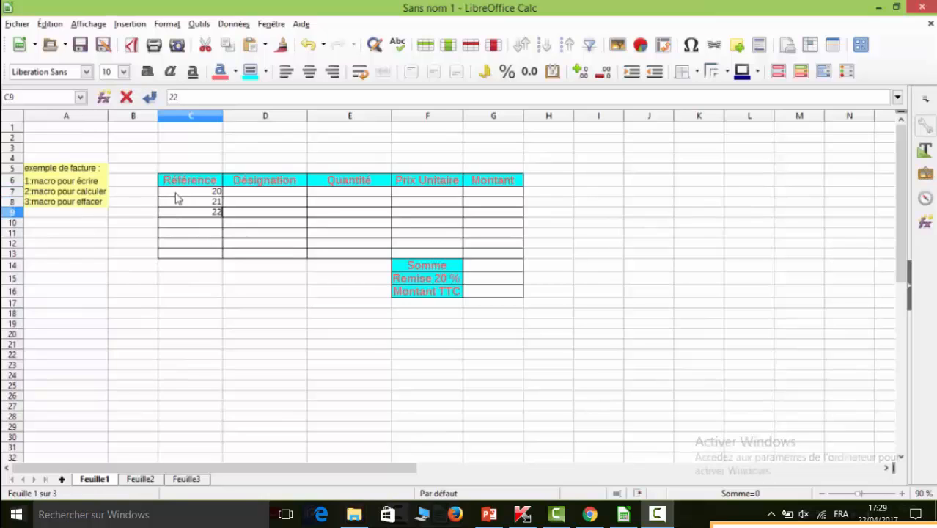
key("Tab")
key("shift+Tab")
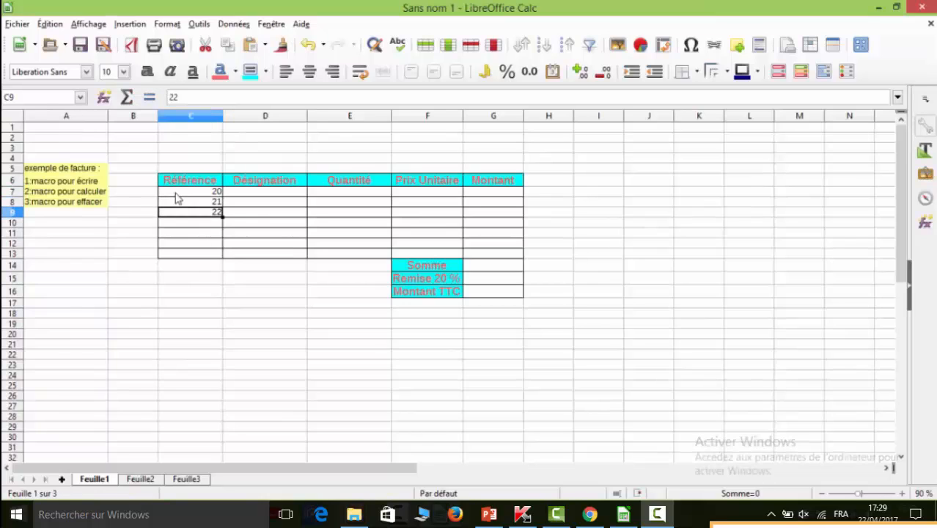
key("Return")
type("23")
key("Return")
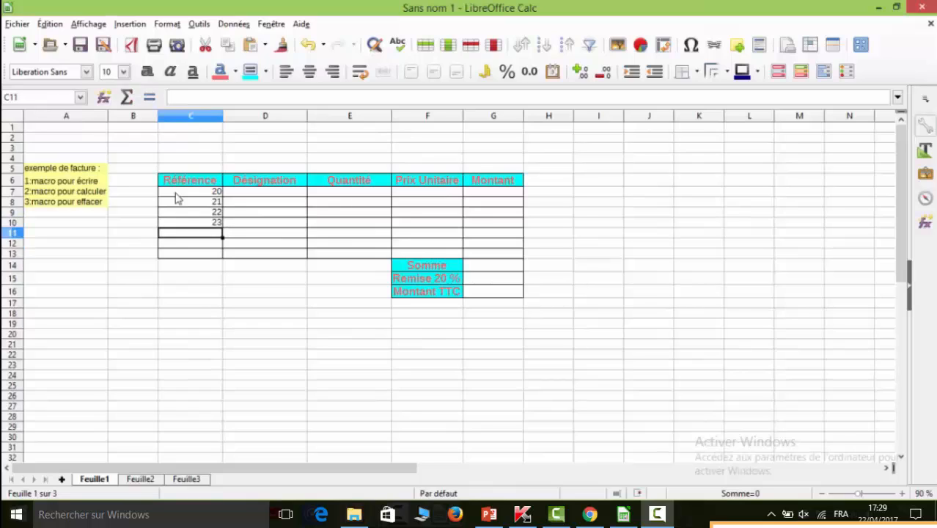
type("23")
key("Return")
type("24")
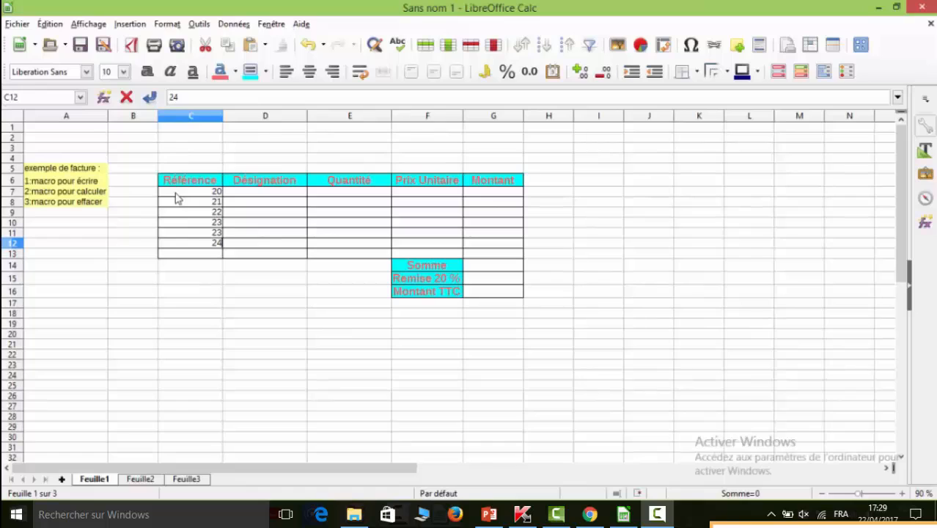
key("Return")
type("25")
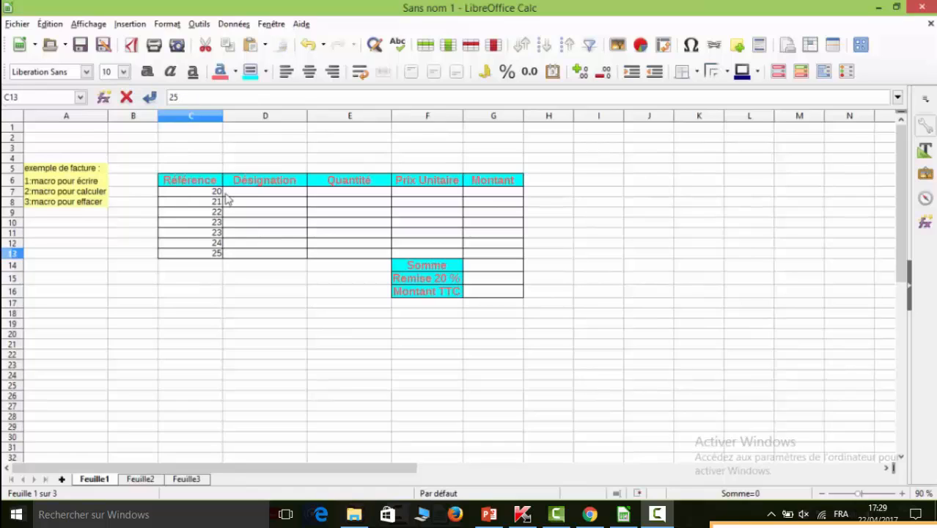
Enter the designations clavier, souris, écran and usb in D7:D10.
left_click(233, 192)
type("cla")
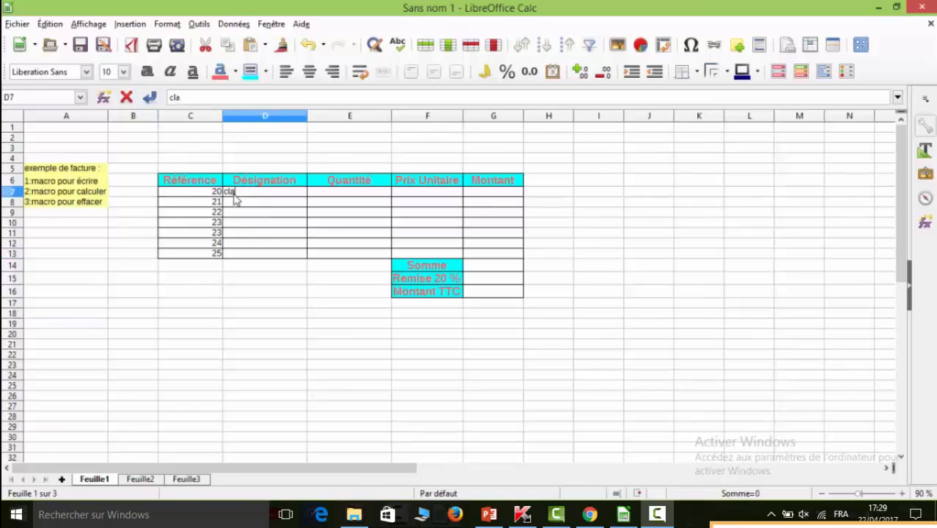
type("vier")
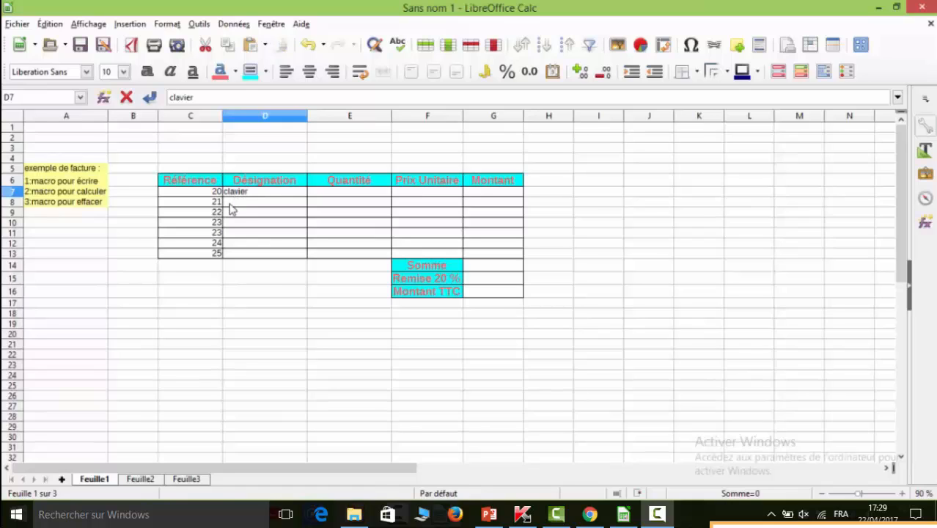
left_click(231, 205)
type("d")
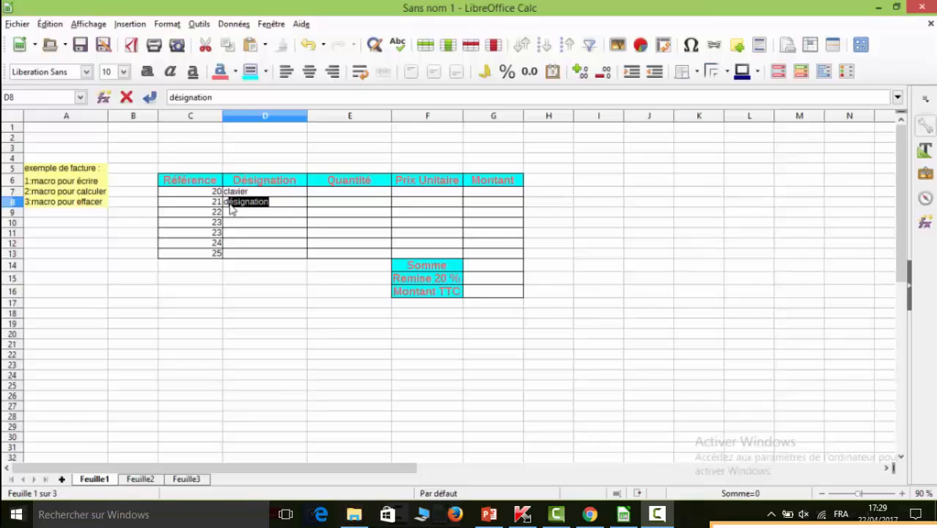
key("BackSpace")
key("BackSpace")
type("sour")
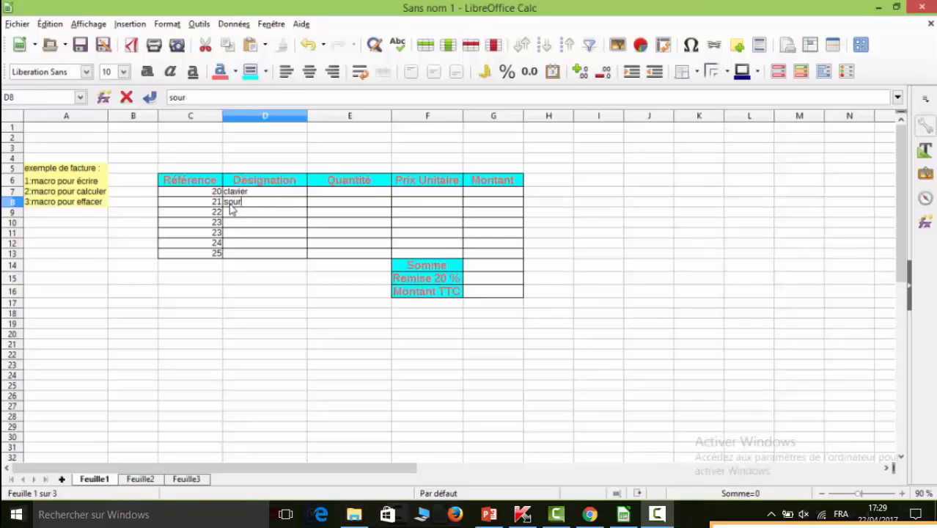
type("is")
key("Return")
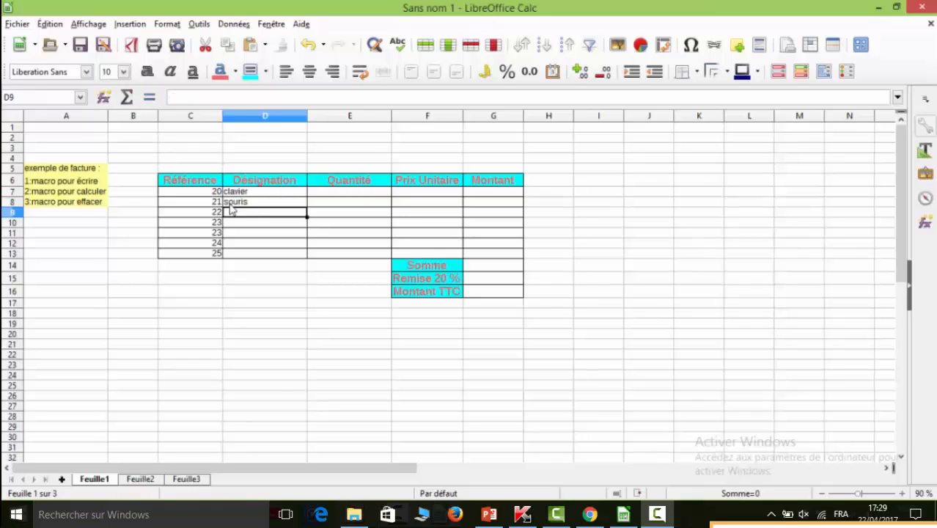
type("écran")
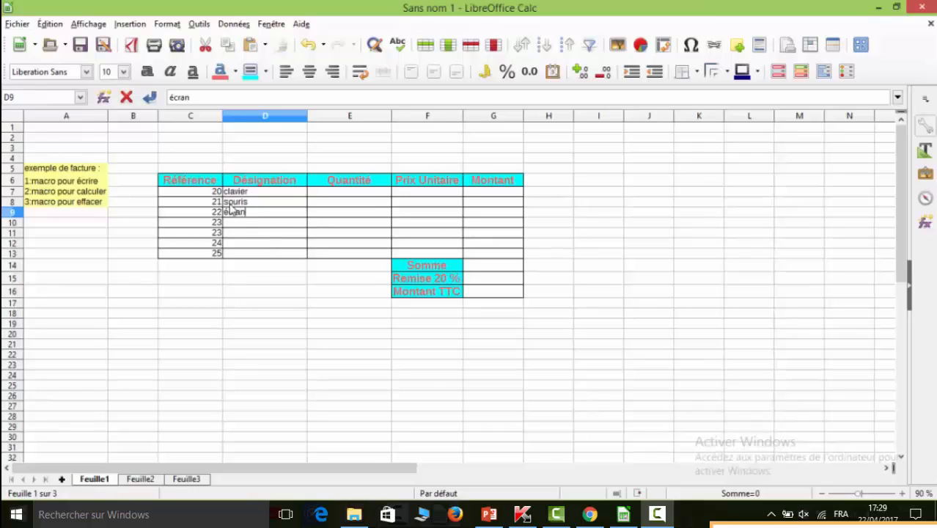
key("Return")
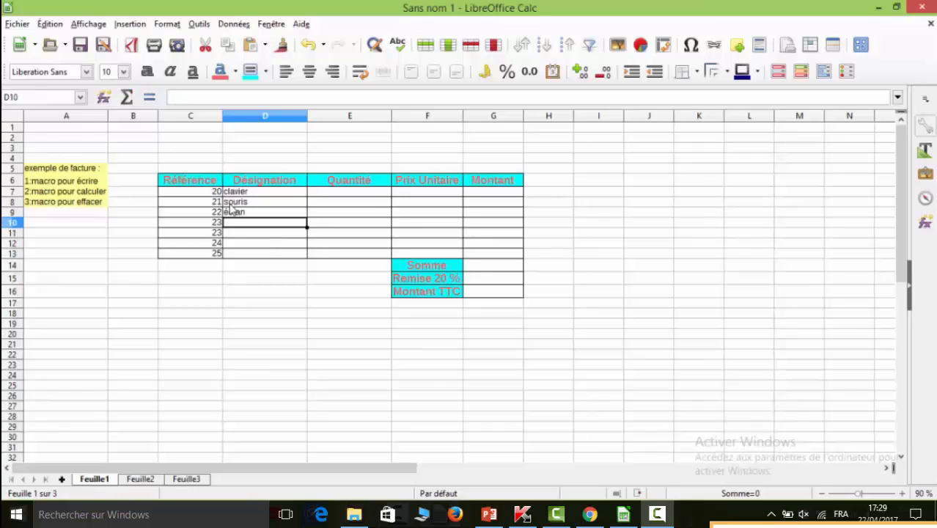
type("usb")
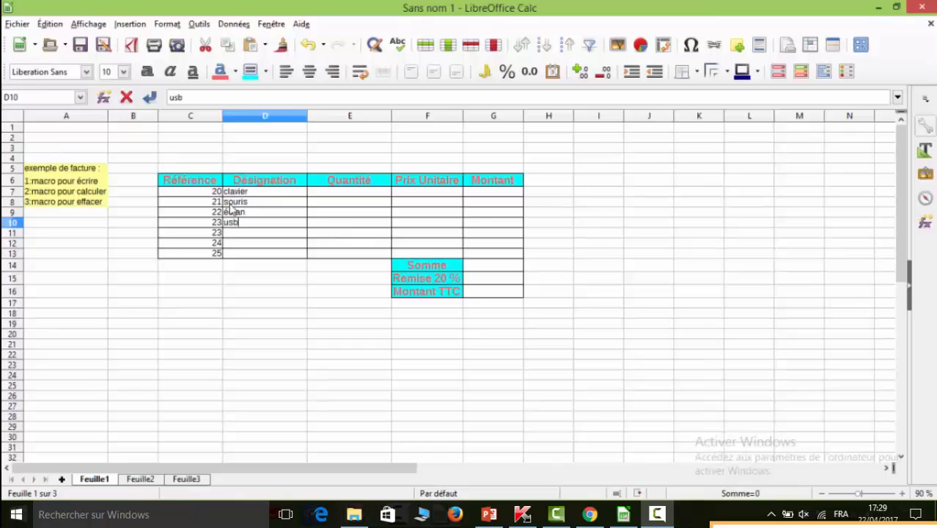
key("Return")
Complete the Désignation column with disque dur, cd and haut parleur in D11:D13.
type("d")
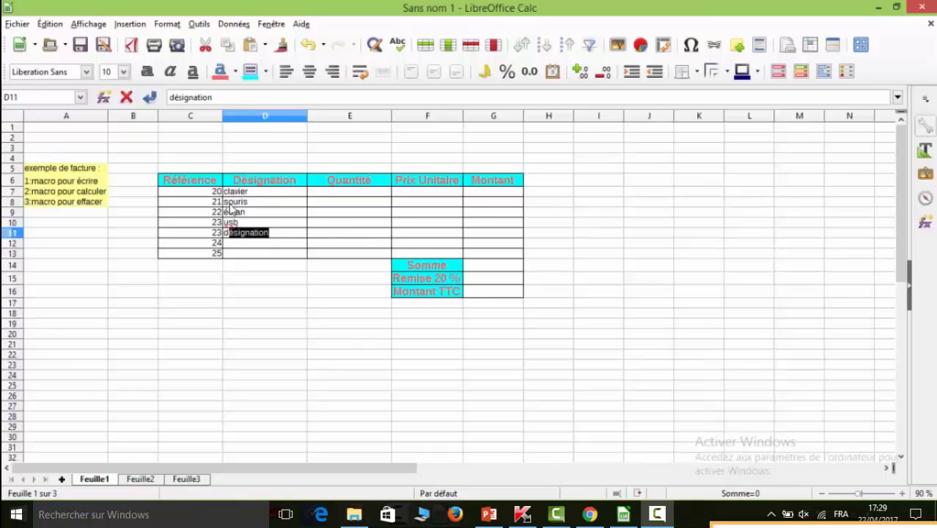
type("isque")
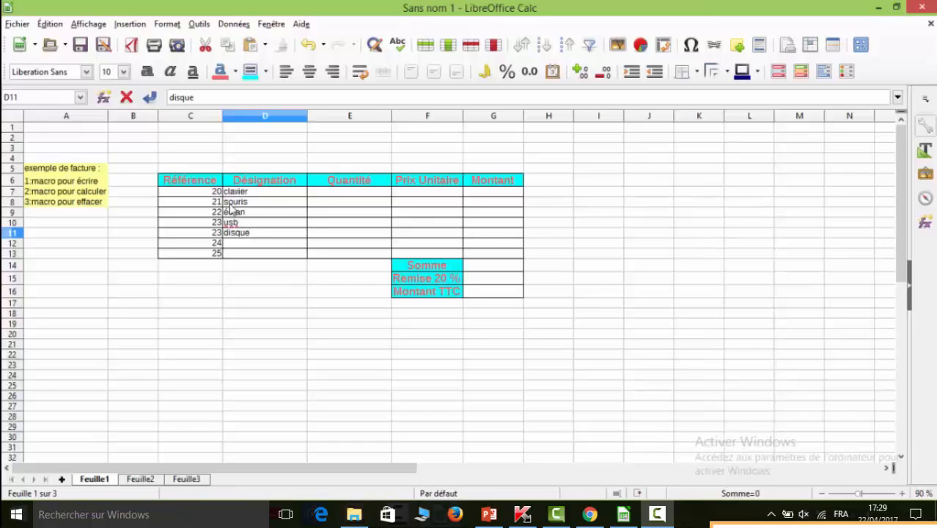
type(" due")
key("BackSpace")
type("r")
key("Return")
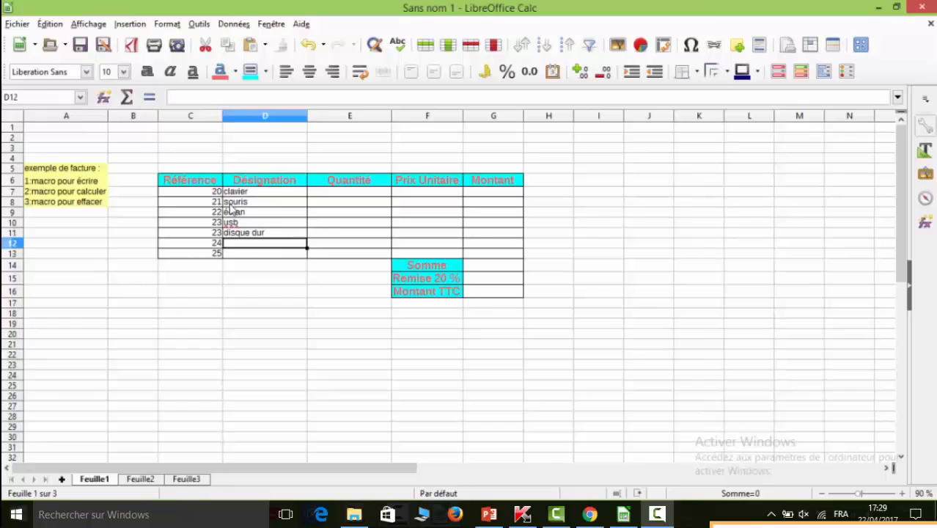
type("cd")
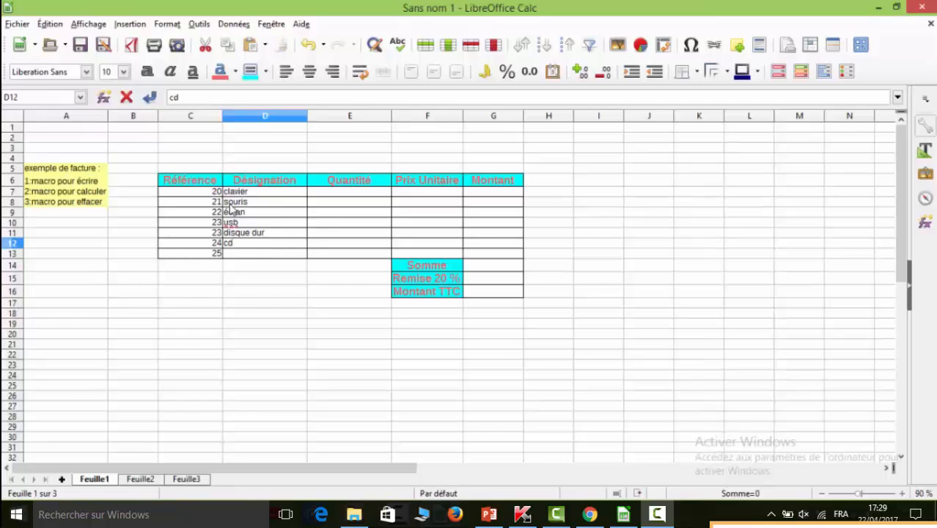
key("Return")
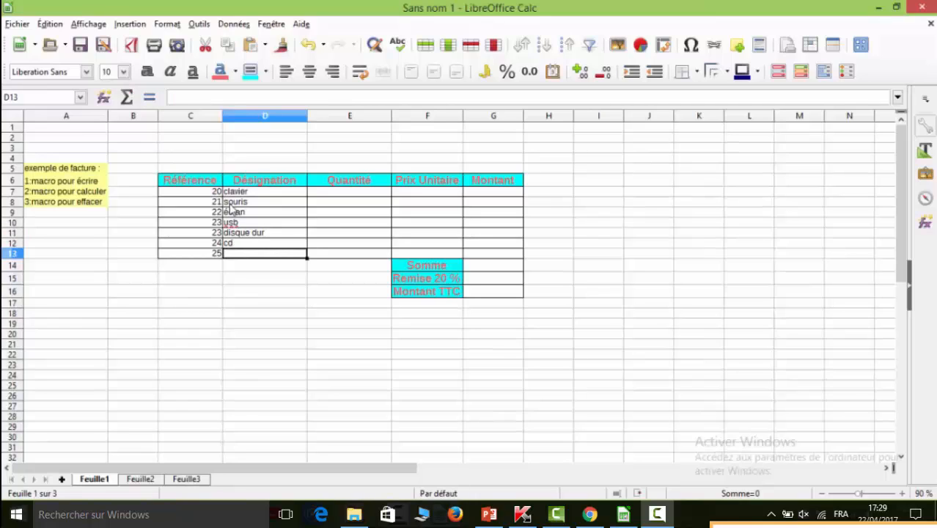
type("hau")
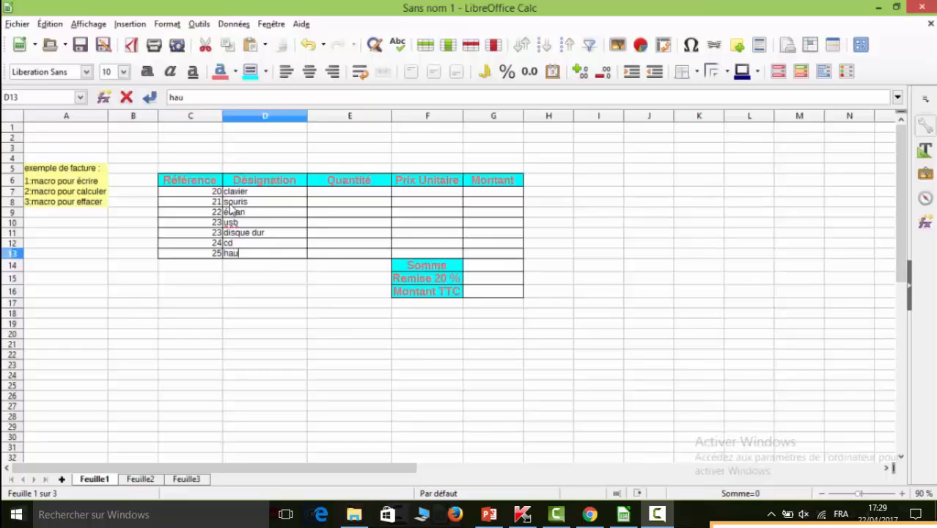
type("t parleur")
Fill the Quantité column in E7:E13 with 10, 20, 30, 40, 5, 5 and 5.
left_click(331, 195)
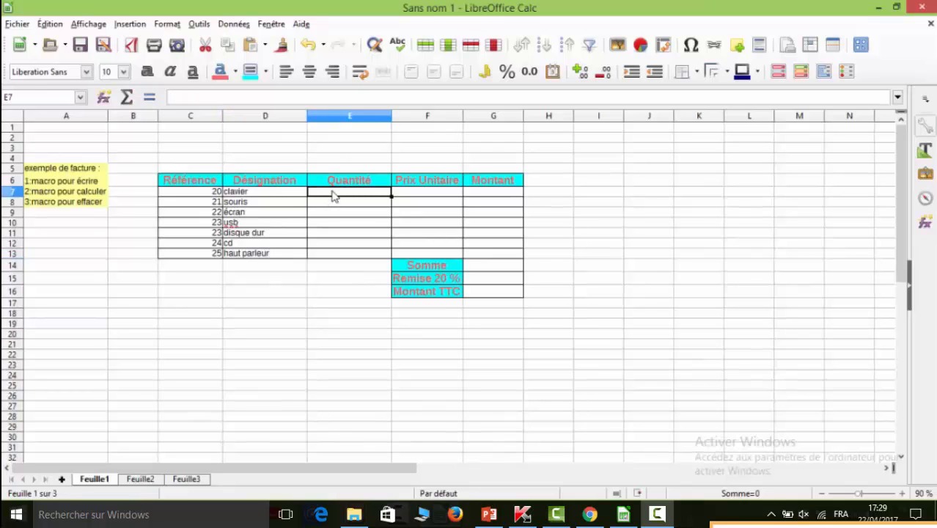
type("10")
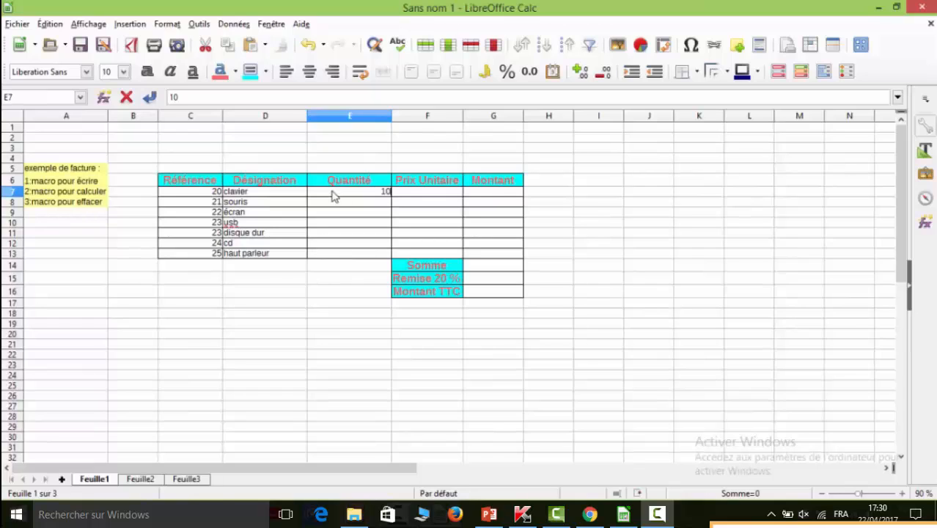
key("Return")
type("2")
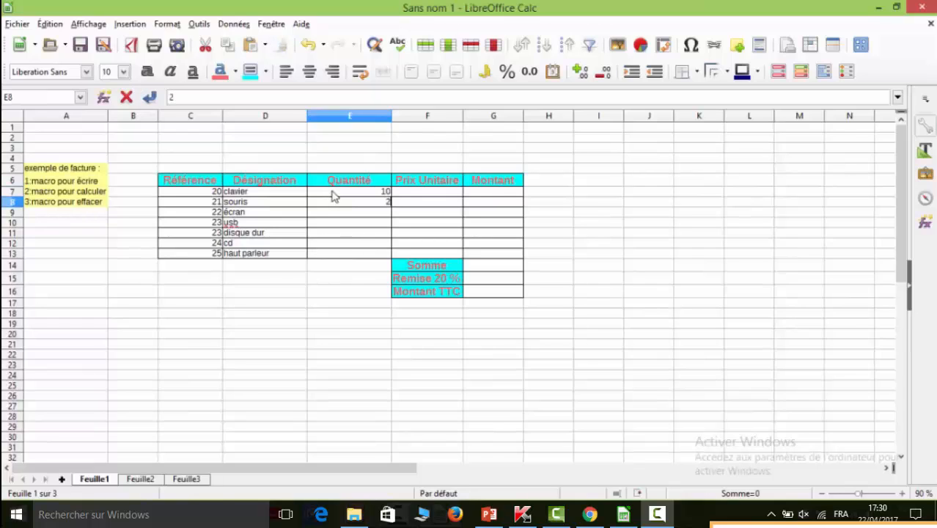
type("0")
key("Return")
type("30")
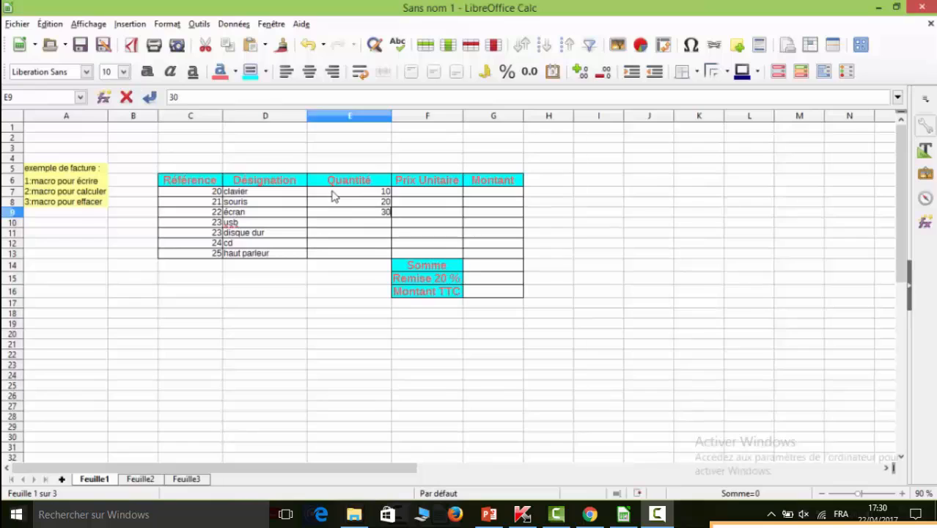
key("Return")
type("40")
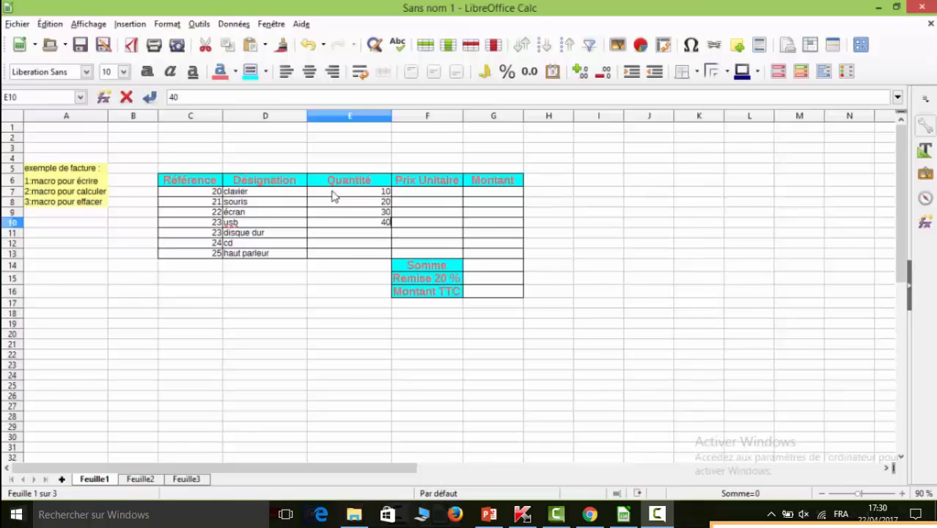
key("Return")
type("5")
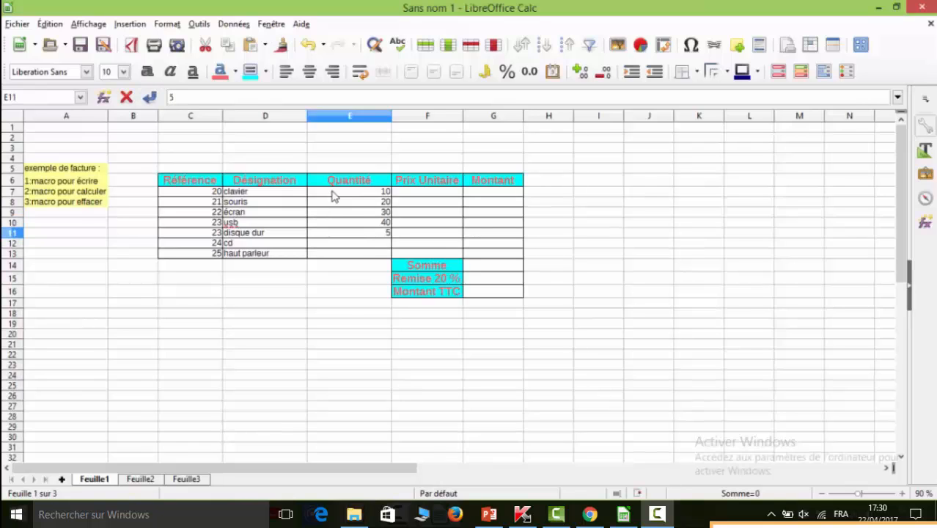
key("Return")
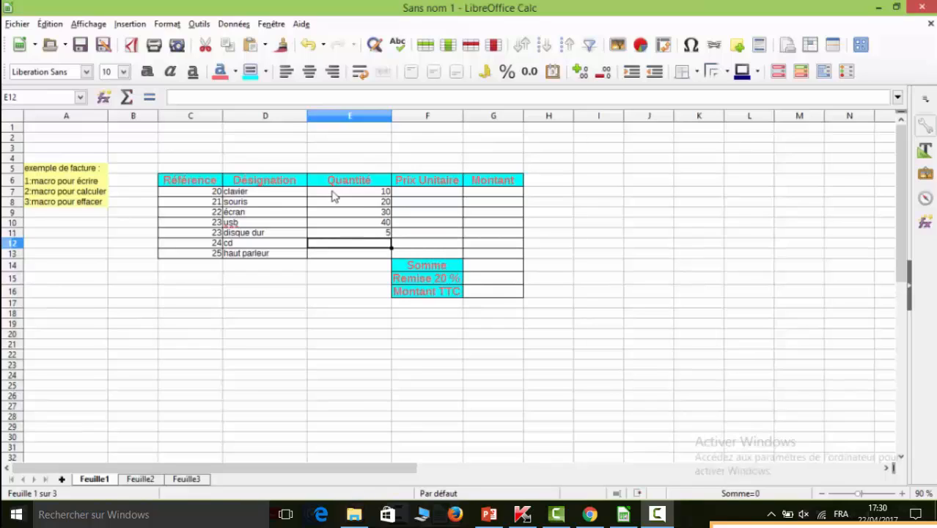
type("5")
key("Return")
type("5")
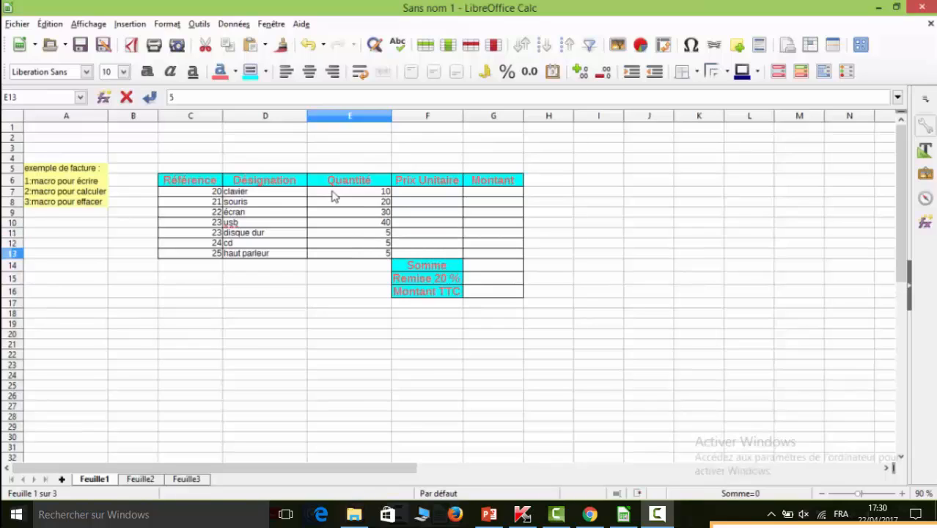
Enter the unit prices 25, 30, 200 and 40 in F7:F10 of the Prix Unitaire column.
left_click(404, 195)
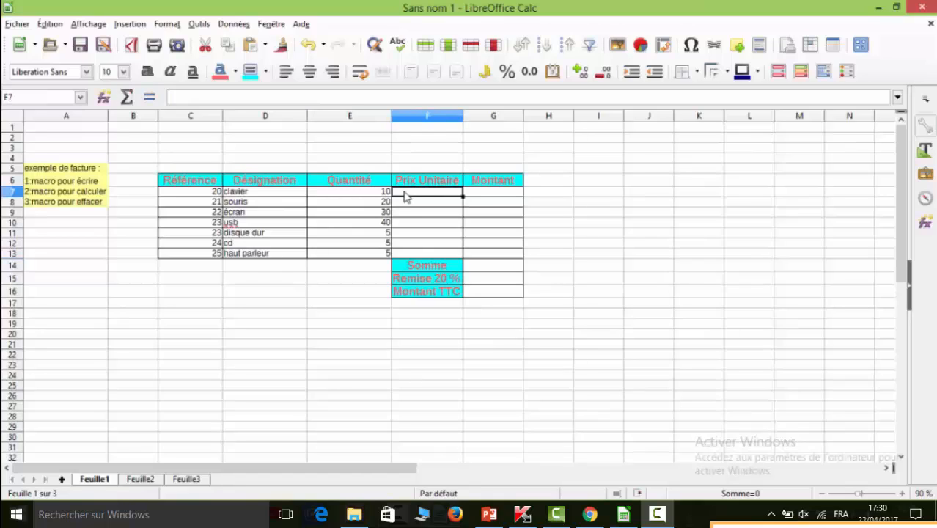
type("25")
key("Return")
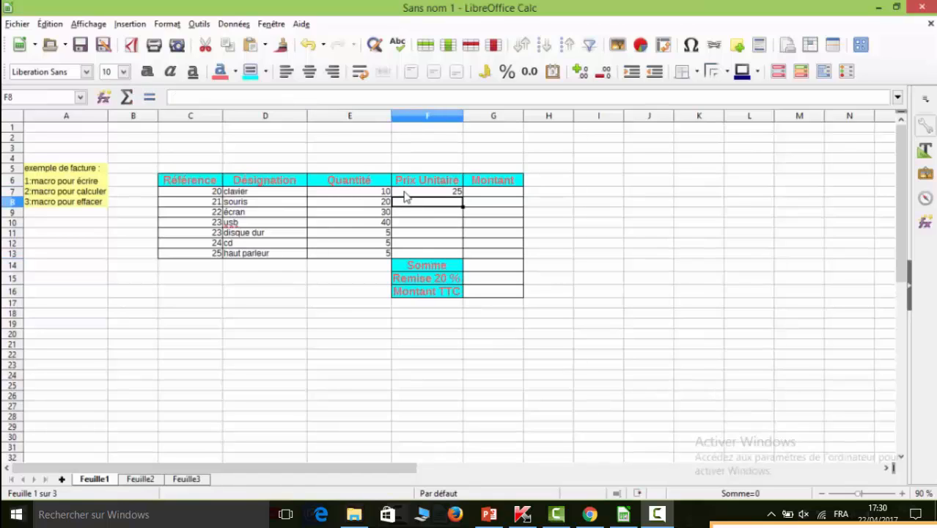
type("30")
key("Return")
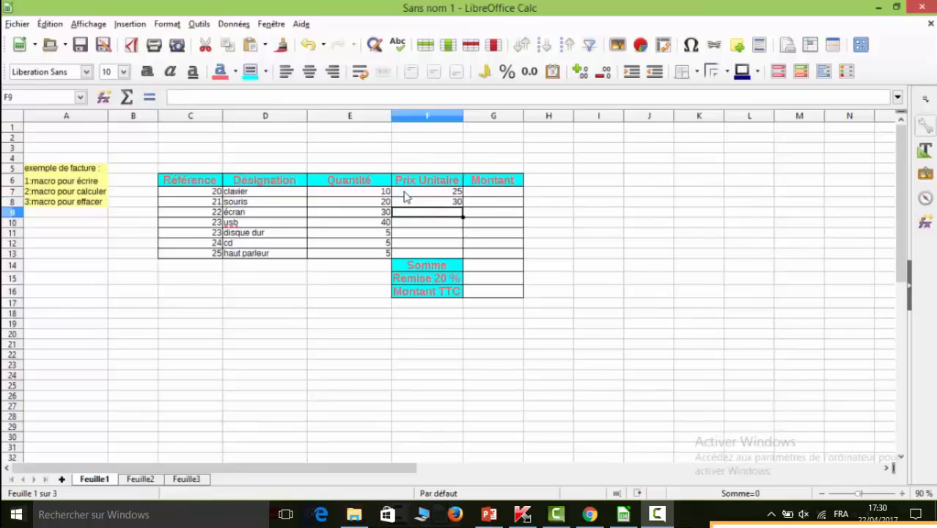
type("200")
key("Return")
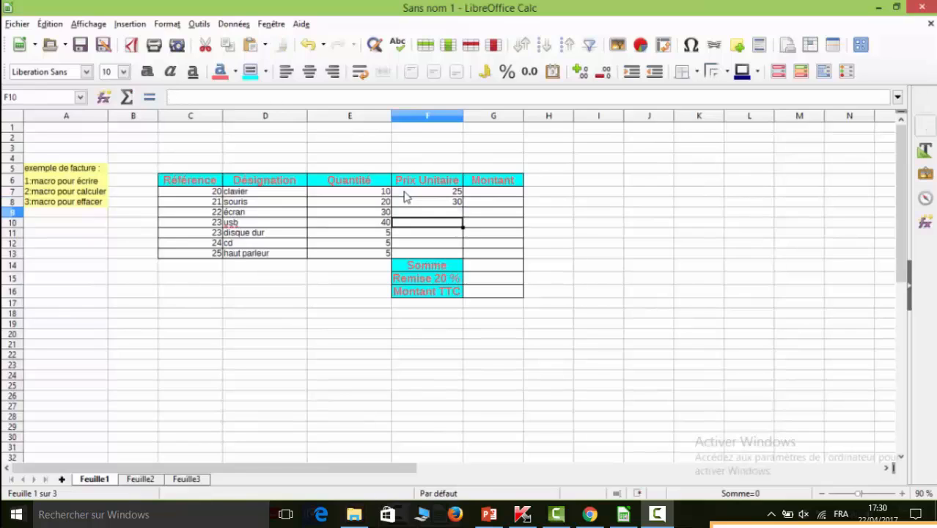
type("40")
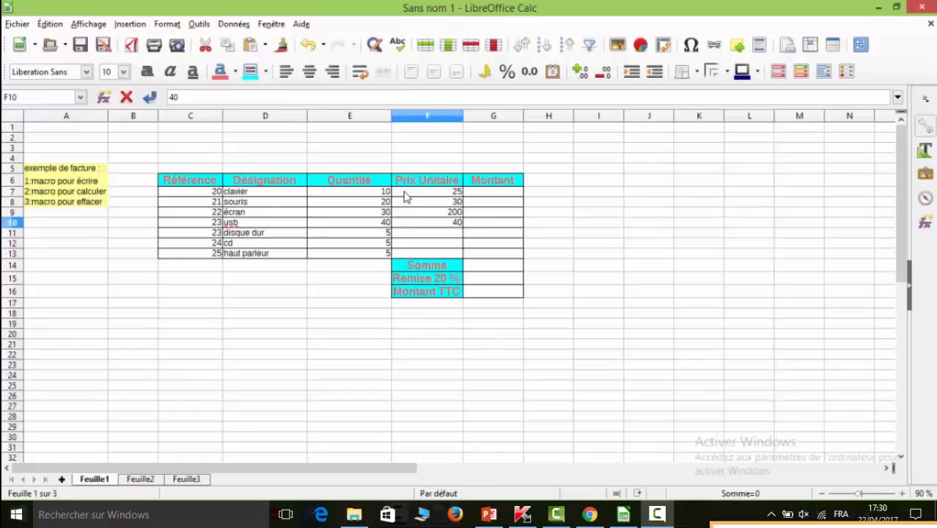
key("Return")
Complete the Prix Unitaire column with 5, 5 and 30 in F11:F13.
key("Return")
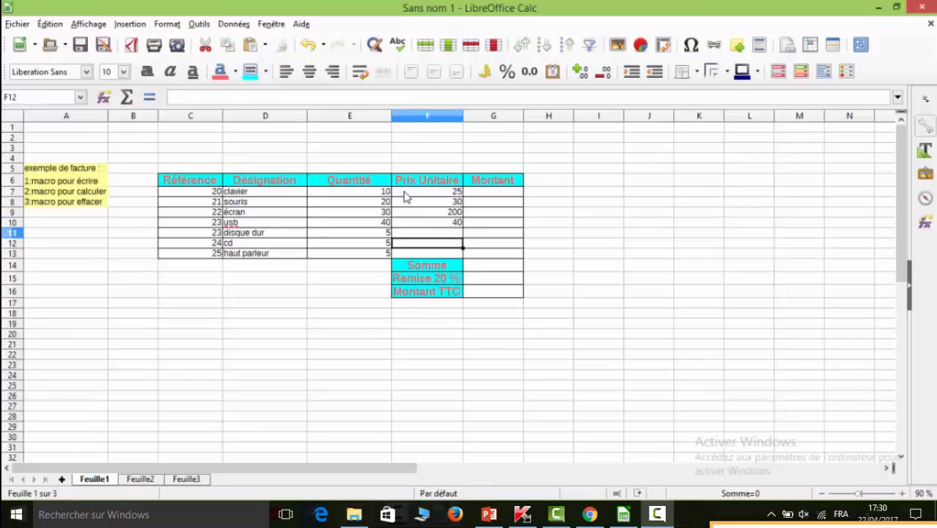
type("30")
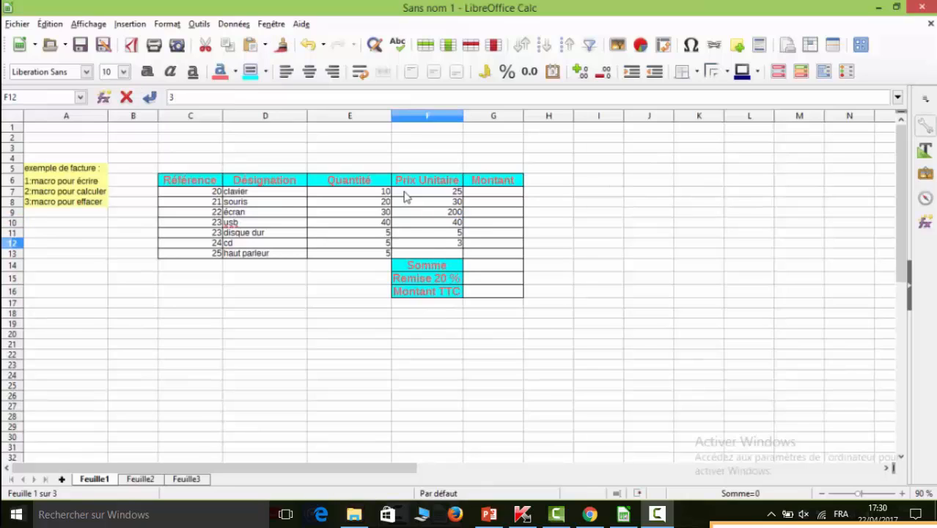
key("BackSpace")
key("BackSpace")
type("5")
key("Return")
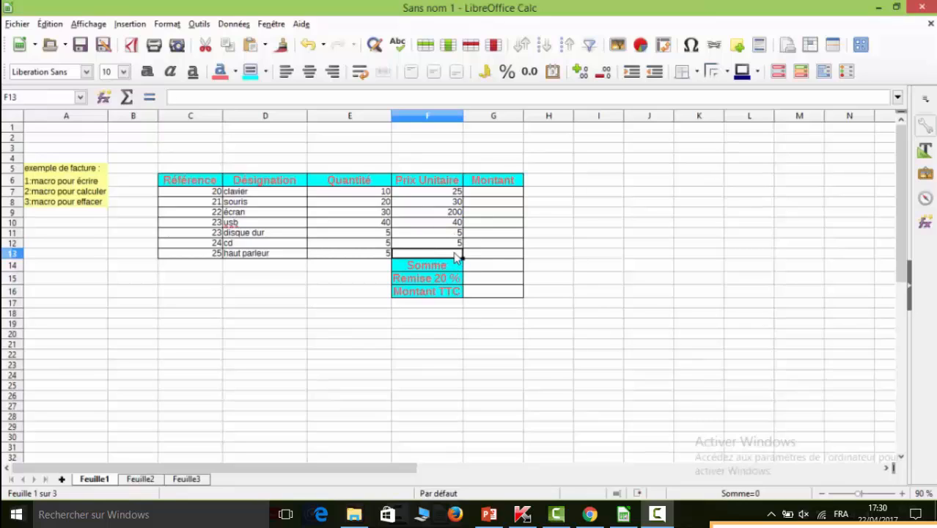
type("30")
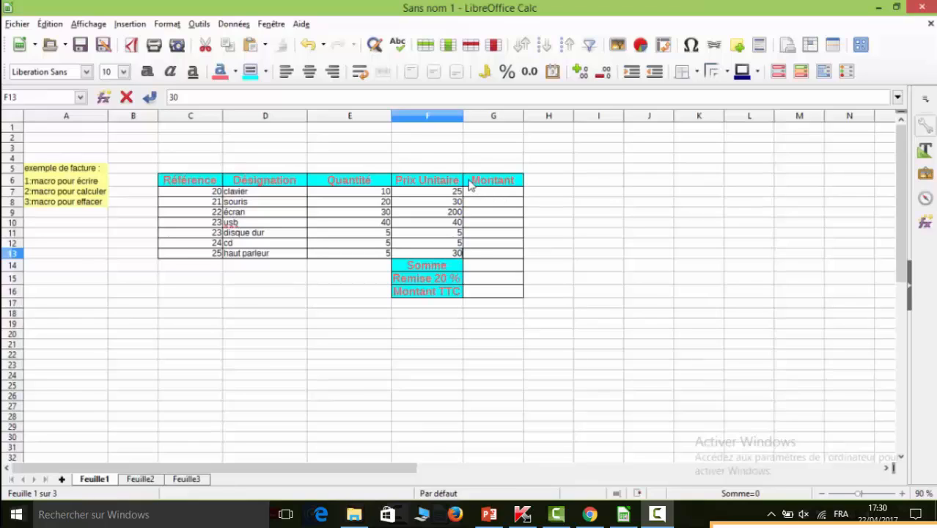
Start recording a new macro with cell G7, the first Montant cell, selected.
left_click(473, 193)
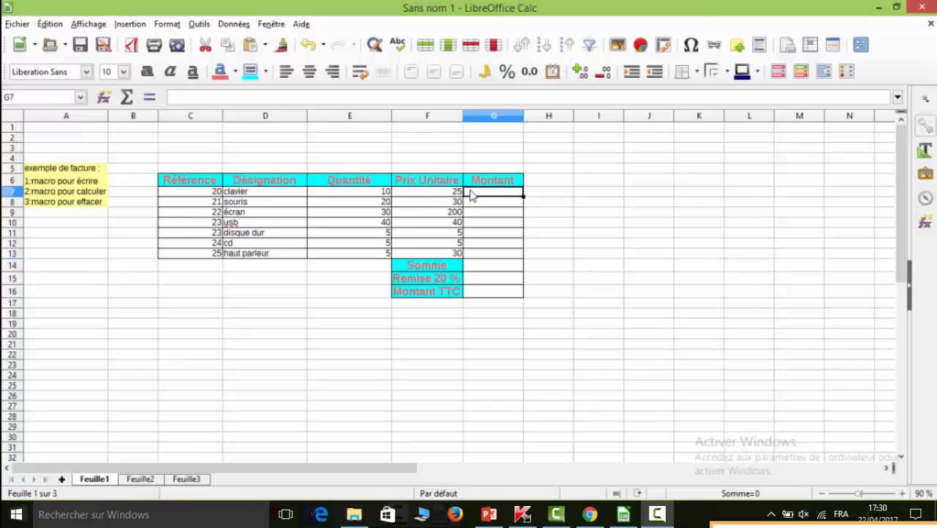
left_click(200, 23)
mouse_move(311, 209)
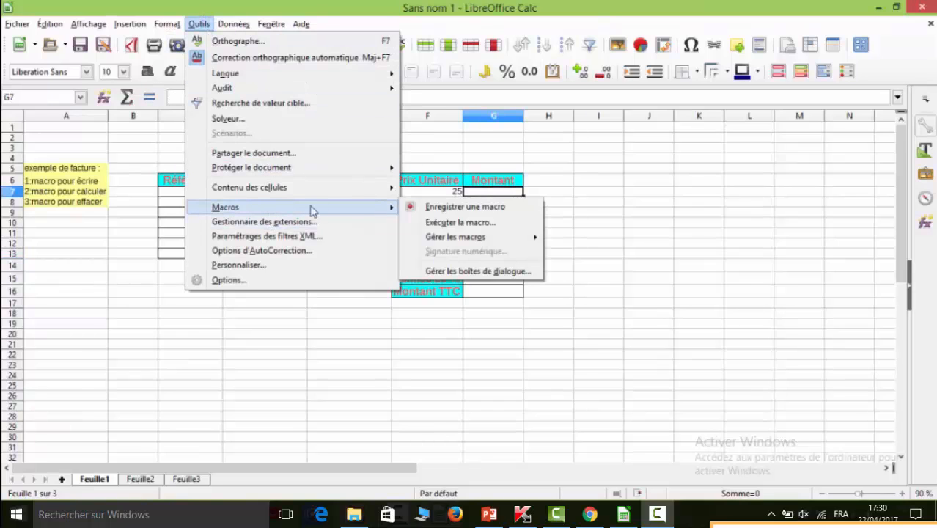
left_click(432, 207)
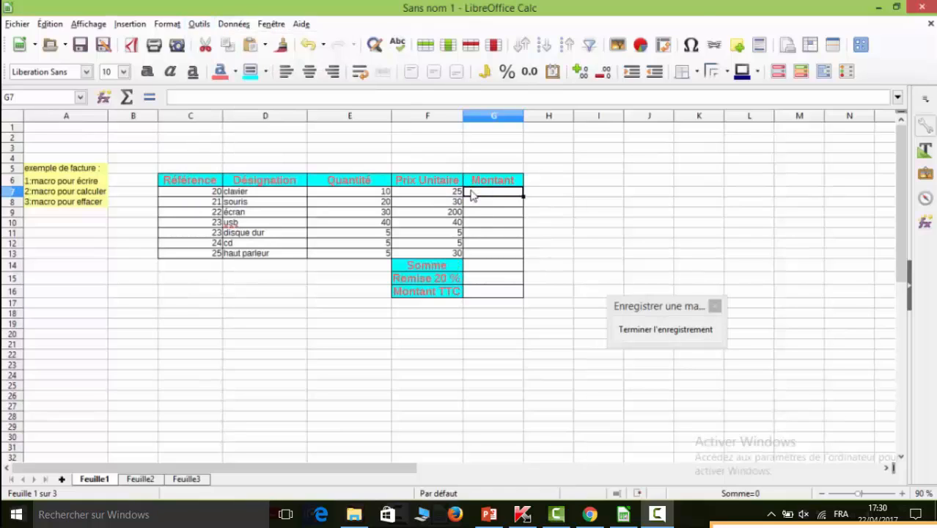
Calculate the first Montant in G7 with =E7*F7 and fill the formula down to G13.
type("=")
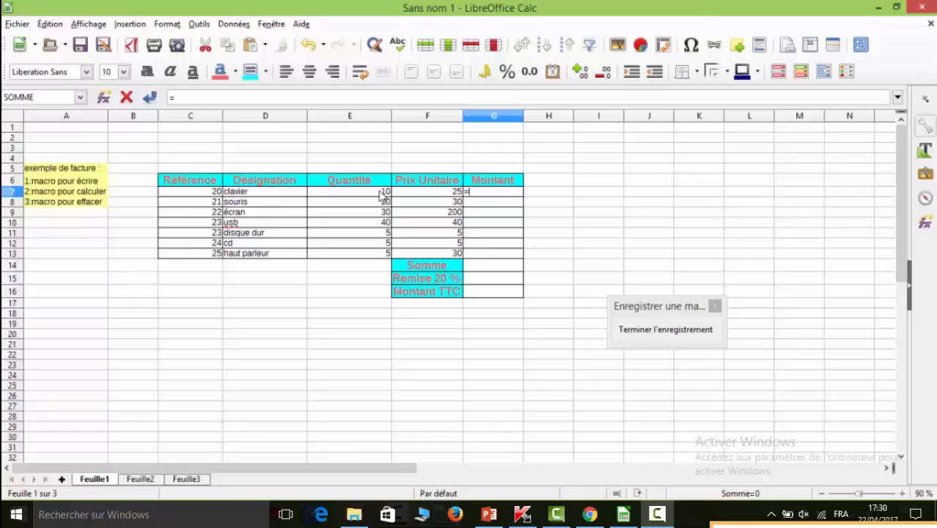
left_click(382, 194)
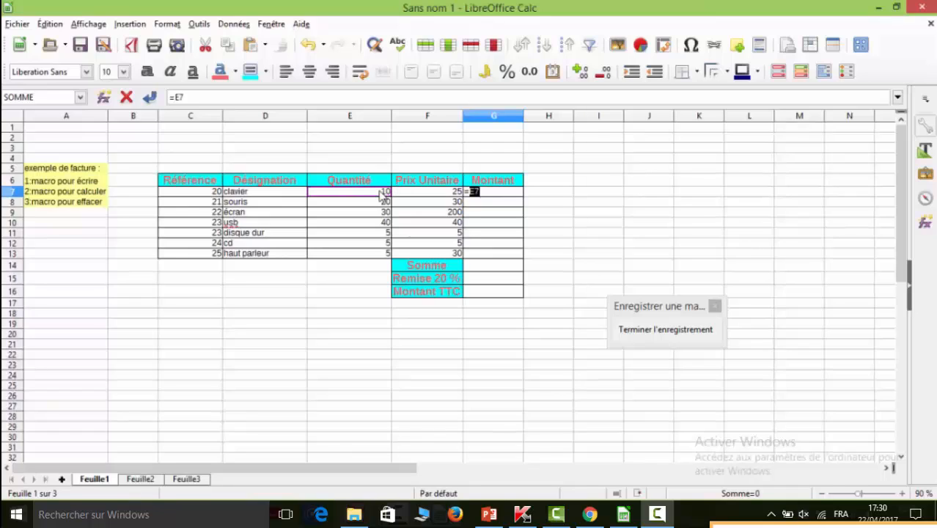
type("*")
left_click(399, 196)
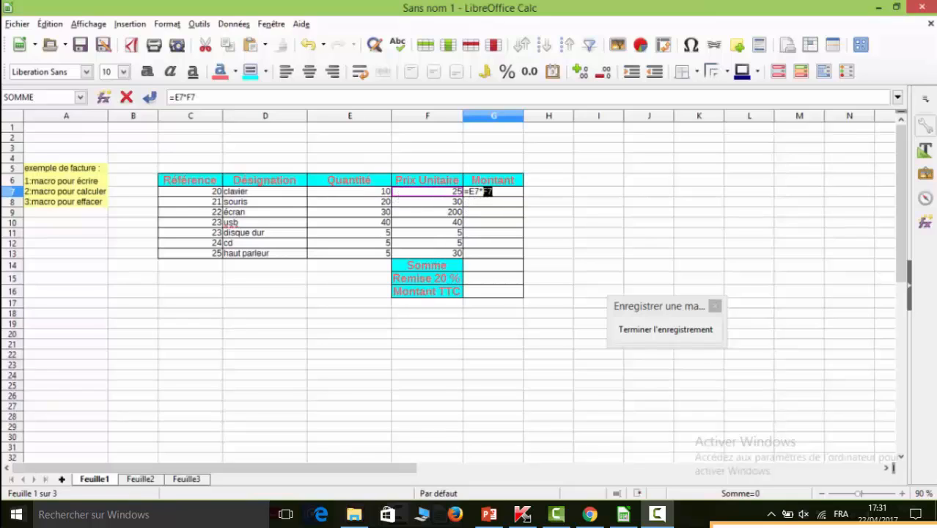
key("Return")
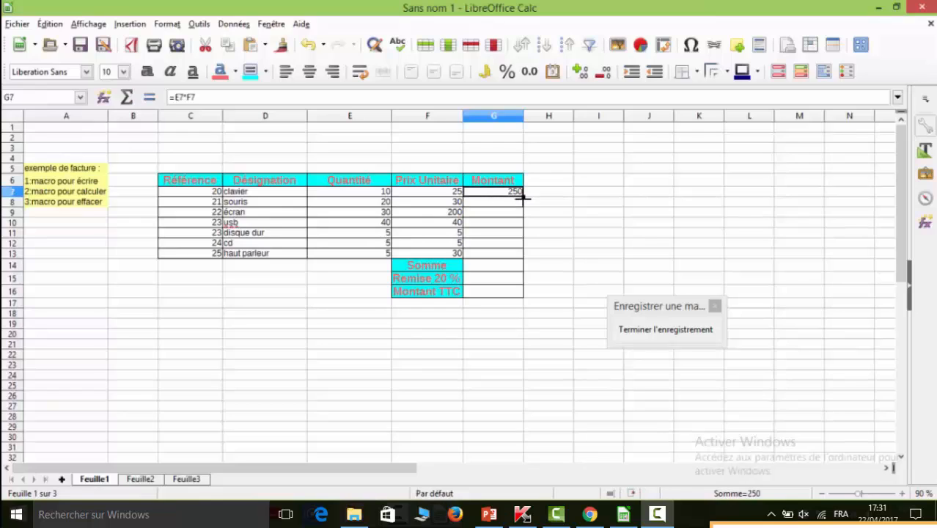
left_click_drag(523, 197, 521, 255)
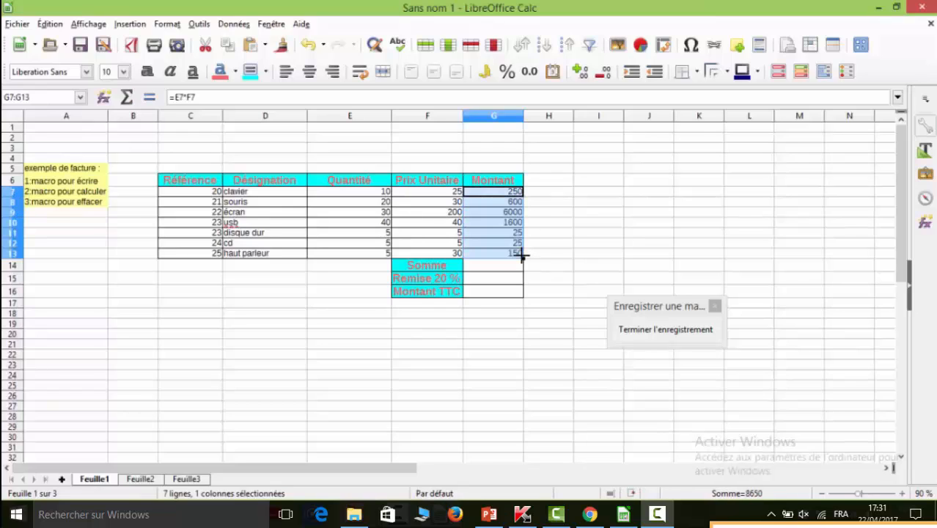
Calculate the Somme in G14 with the formula =G7+G8+G9+G10+G11+G12+G13.
left_click(514, 270)
type("=")
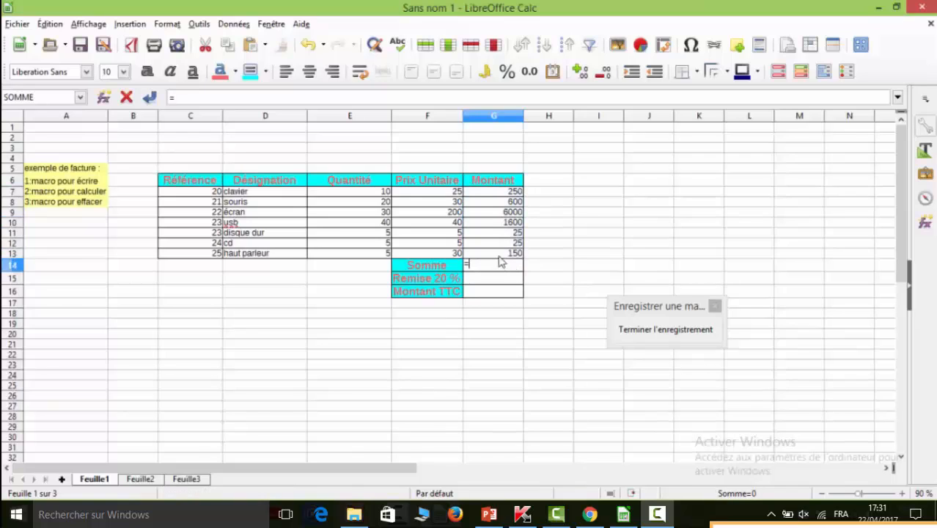
left_click(508, 193)
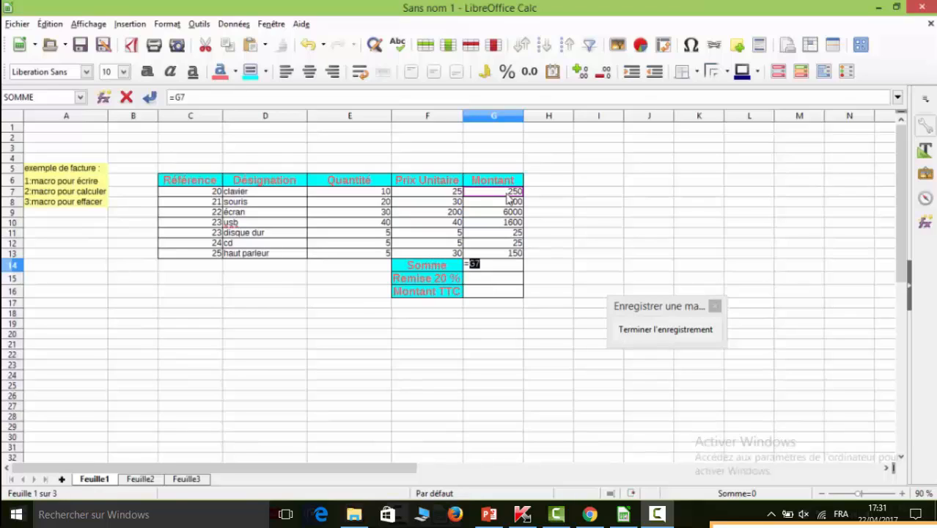
type("+")
left_click(508, 201)
type("+")
key("Down")
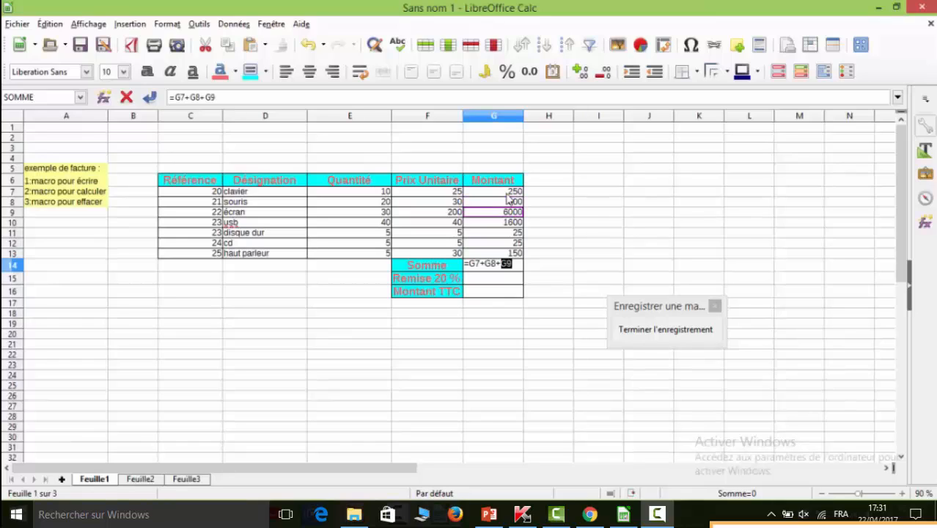
type("+")
key("Down")
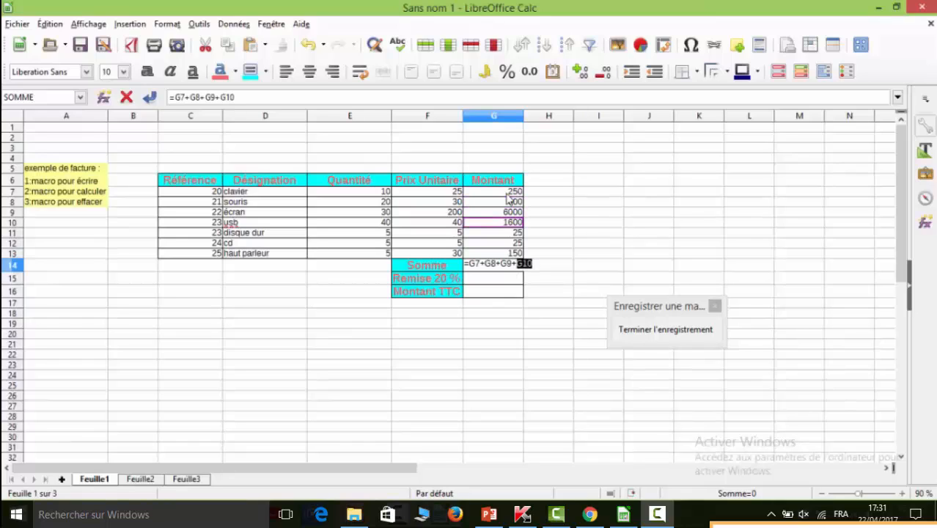
type("+")
key("Down")
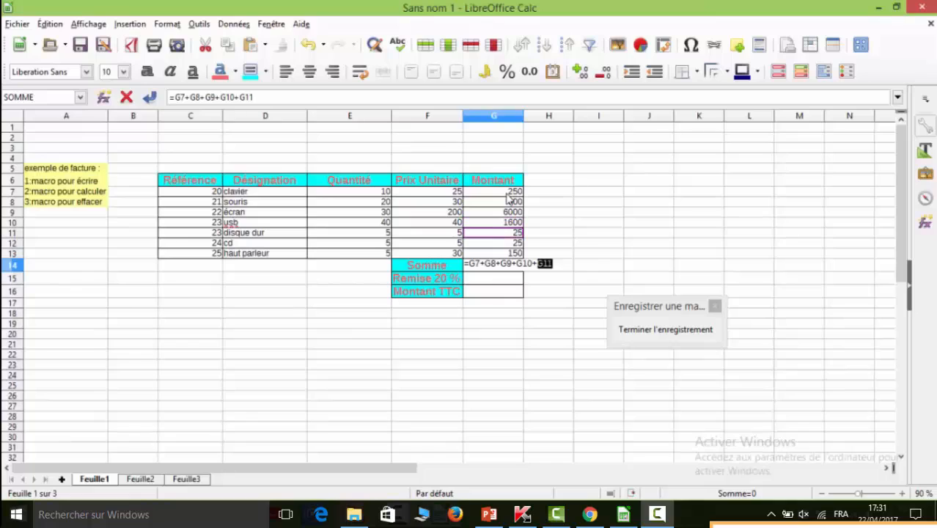
type("+")
key("Down")
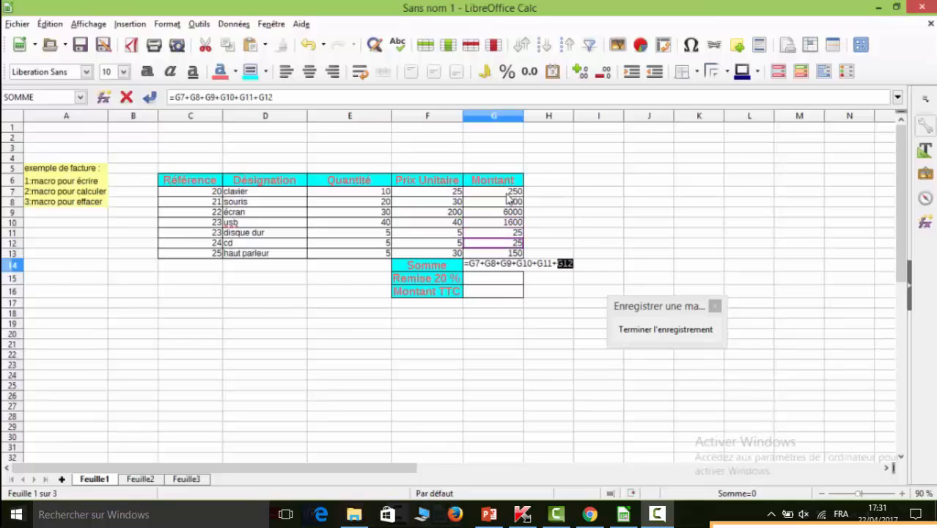
type("+")
key("Down")
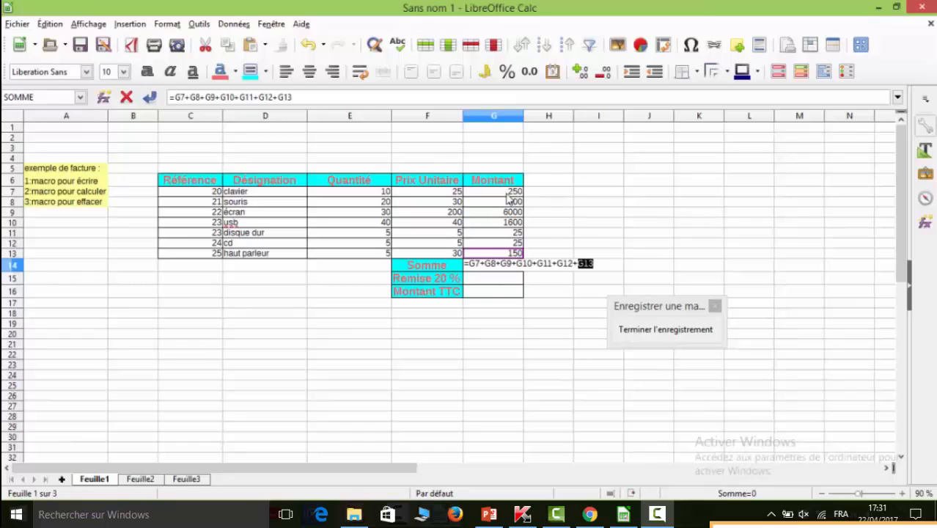
key("Return")
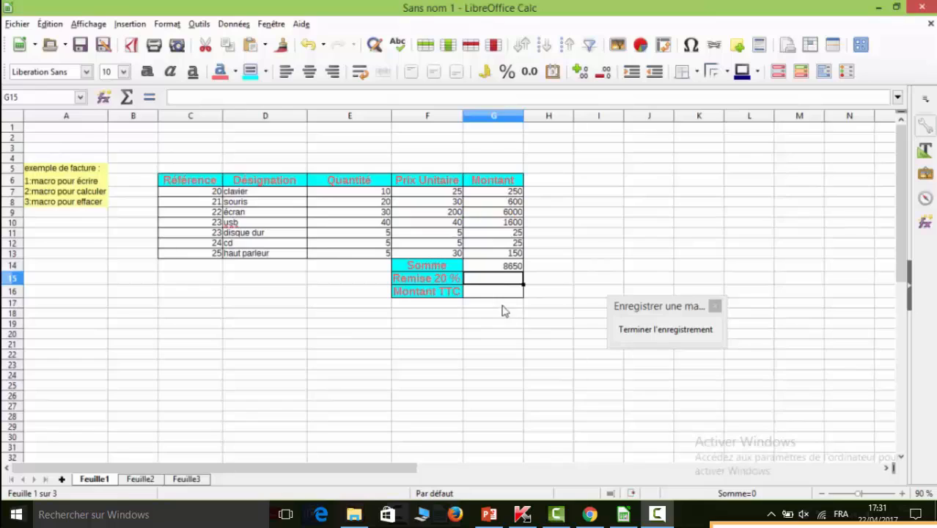
Calculate the Remise 20 % in G15 with the formula =G14*20%.
type("=")
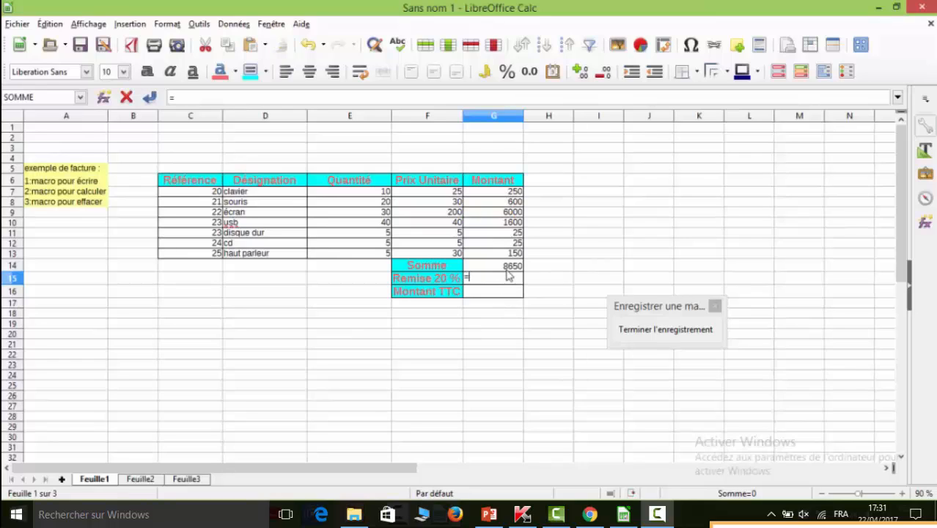
left_click(510, 266)
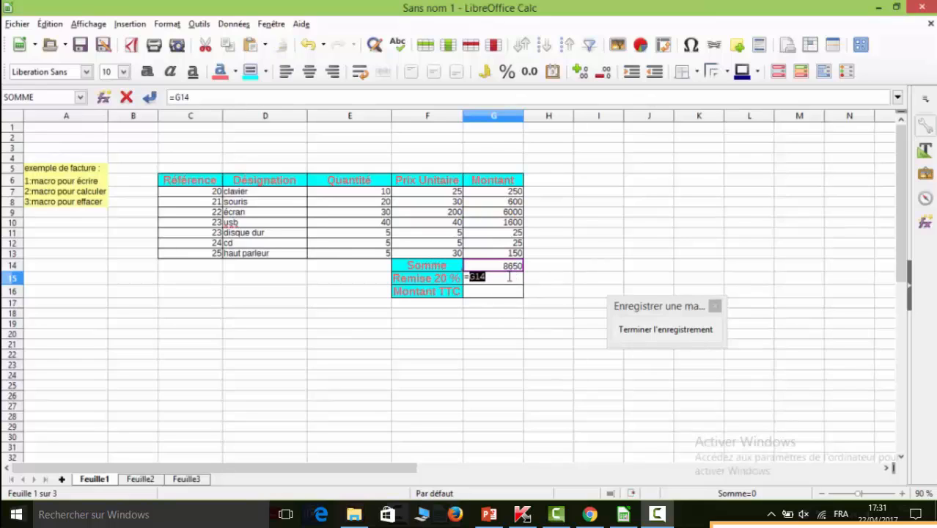
type("*20%")
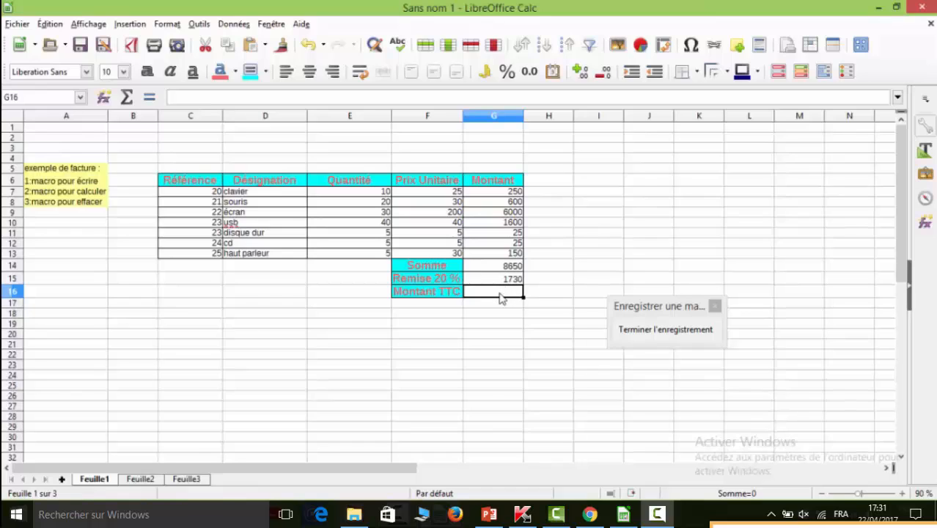
Calculate the Montant TTC in G16 with the formula =G14-G15.
type("=")
left_click(506, 270)
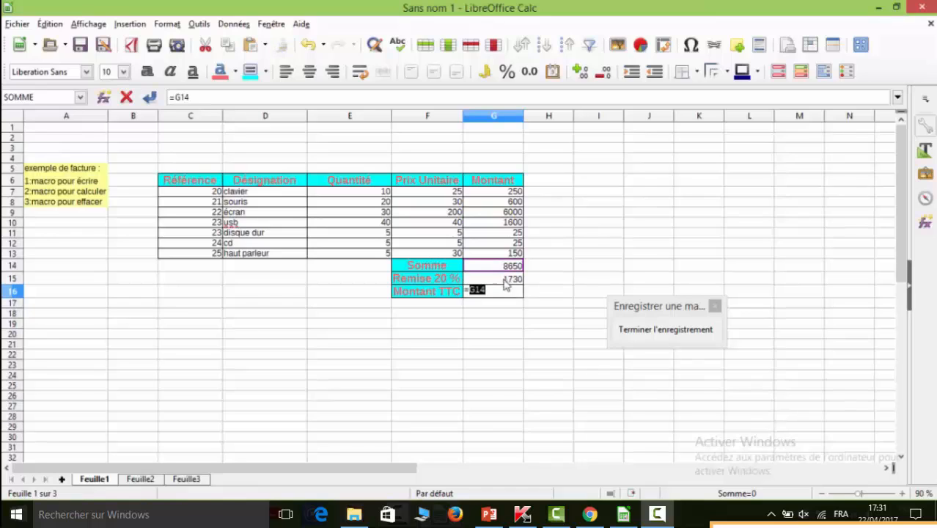
type("-")
left_click(506, 281)
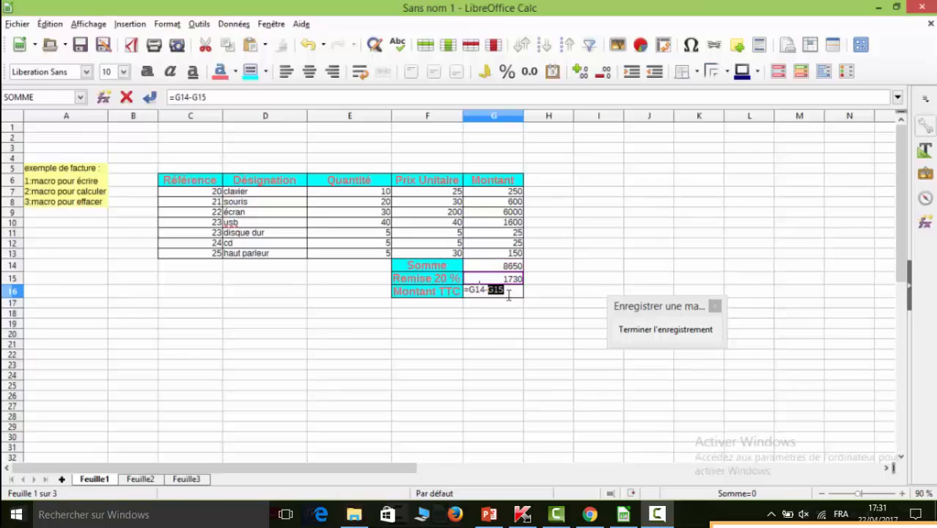
key("Return")
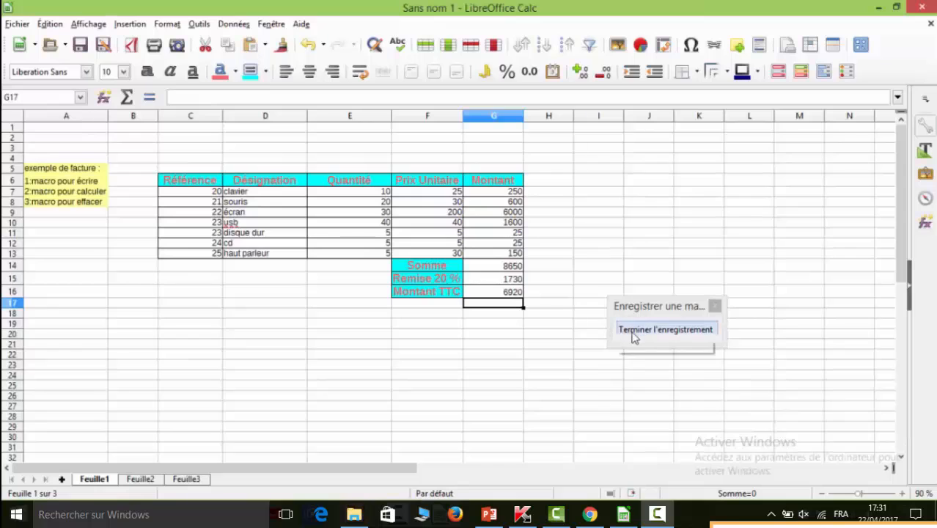
Finish the macro recording and save it as calculer in Module10.
left_click(632, 330)
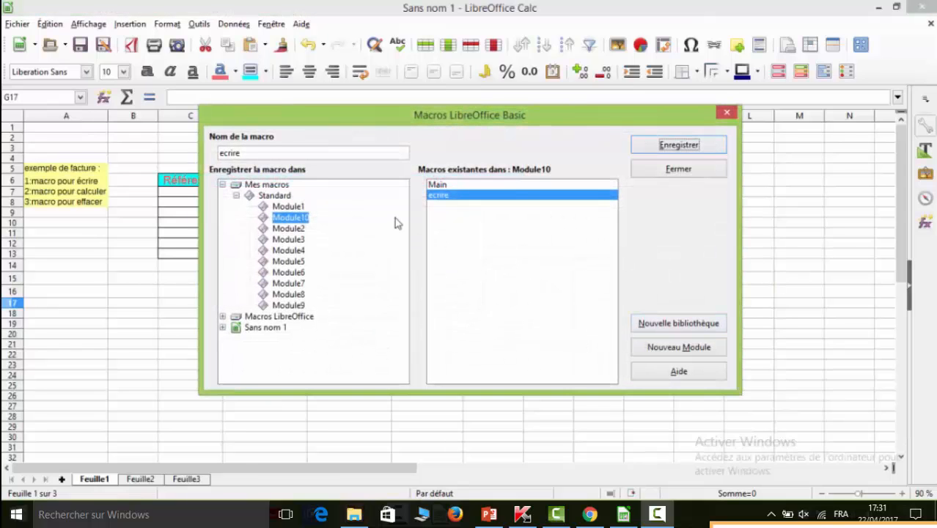
left_click_drag(278, 156, 218, 156)
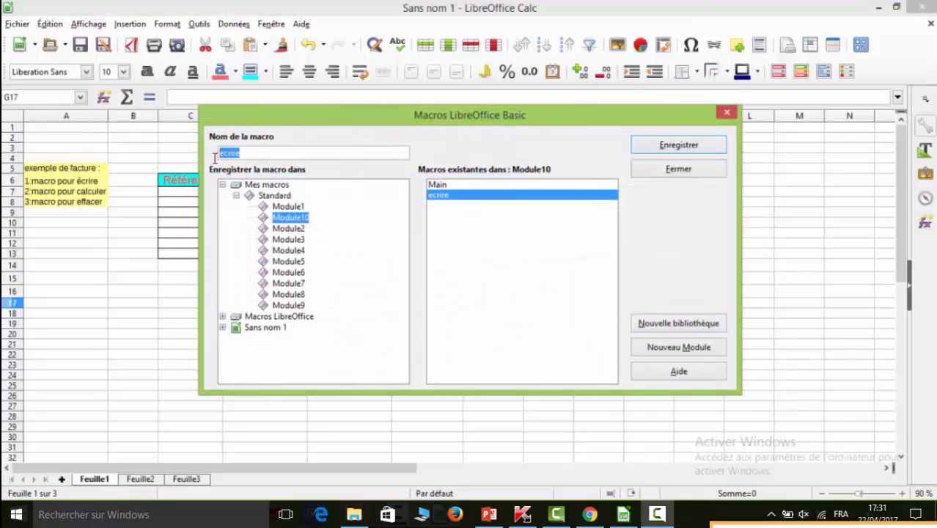
type("calculer")
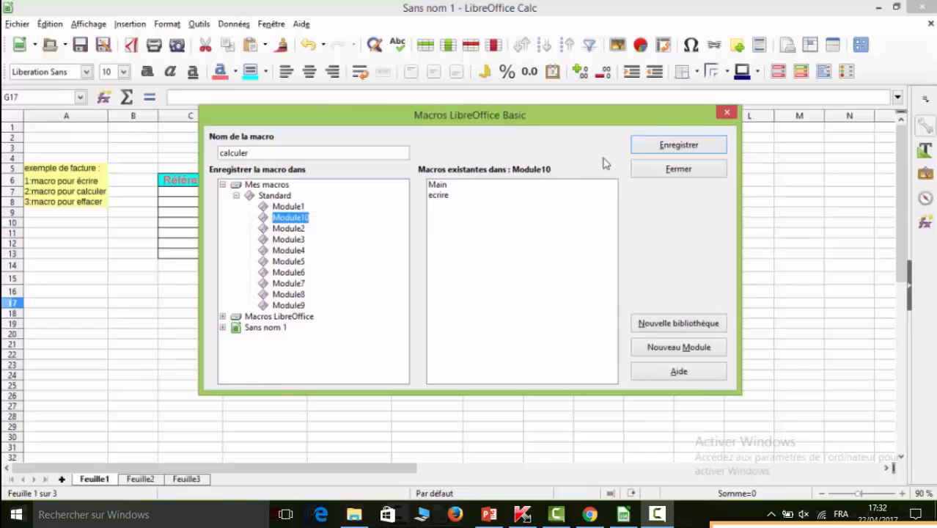
left_click(667, 151)
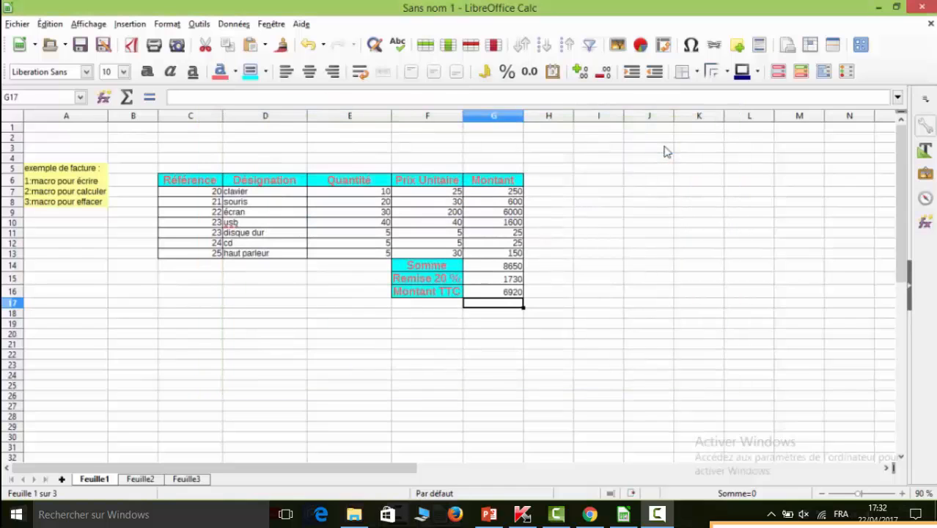
Start recording a new macro and clear the Référence values in C7:C13.
left_click(618, 192)
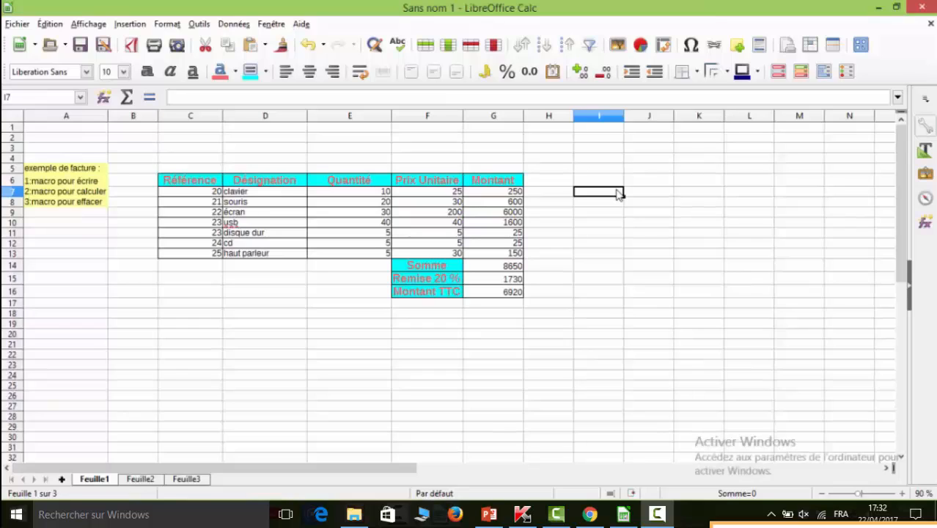
left_click(199, 24)
mouse_move(279, 207)
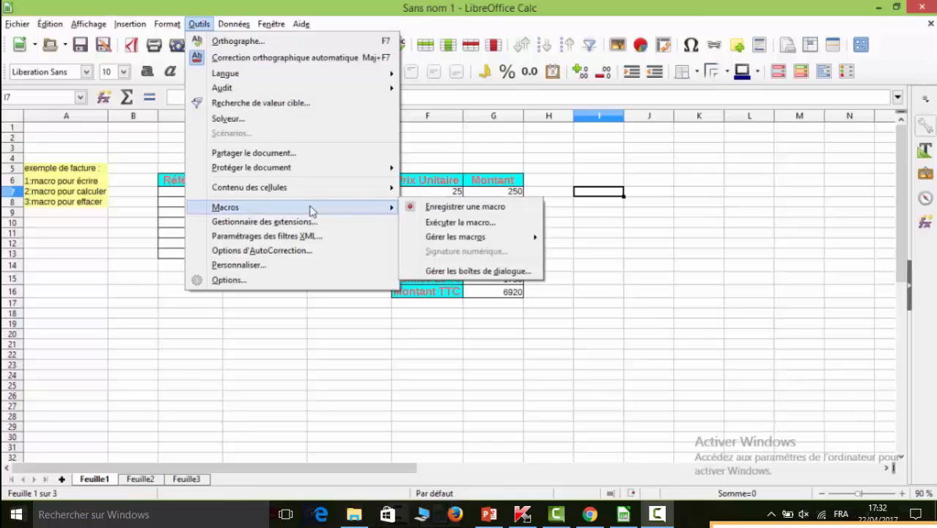
left_click(434, 208)
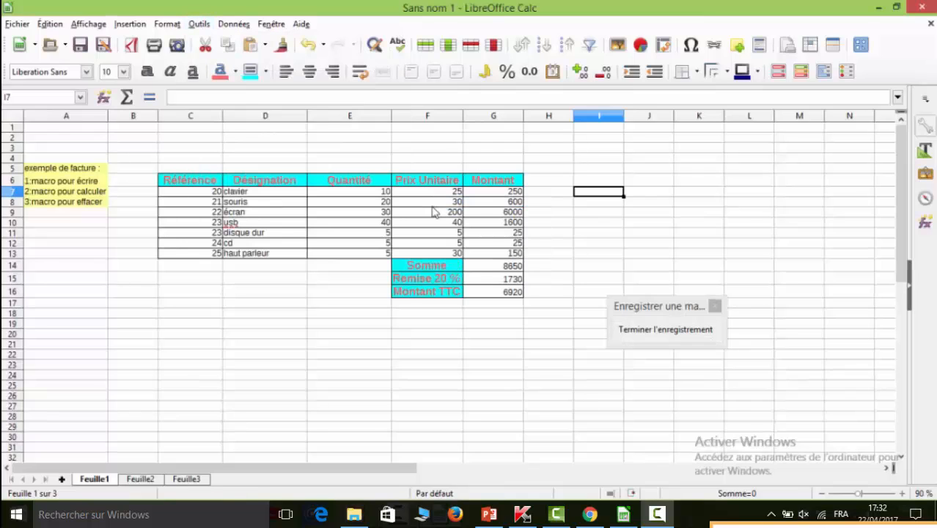
left_click_drag(217, 257, 217, 198)
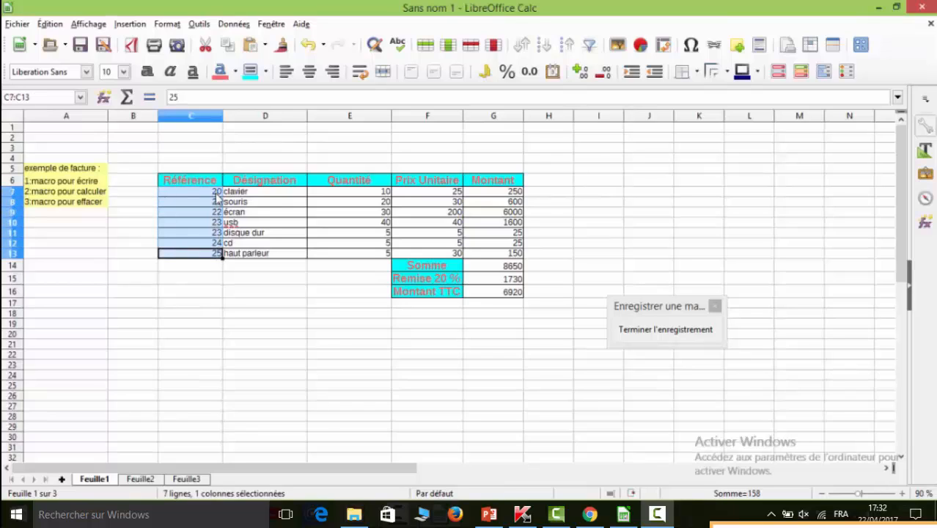
key("Delete")
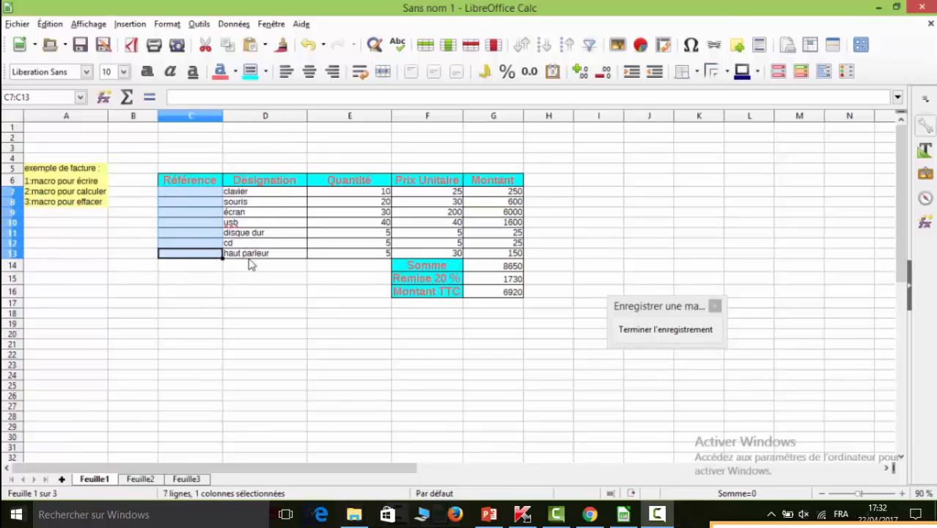
Clear the Désignation entries in D7:D13, the quantities, prices and amounts in E7:G13, and the totals in G14:G16.
left_click(250, 253)
left_click_drag(250, 254, 256, 202)
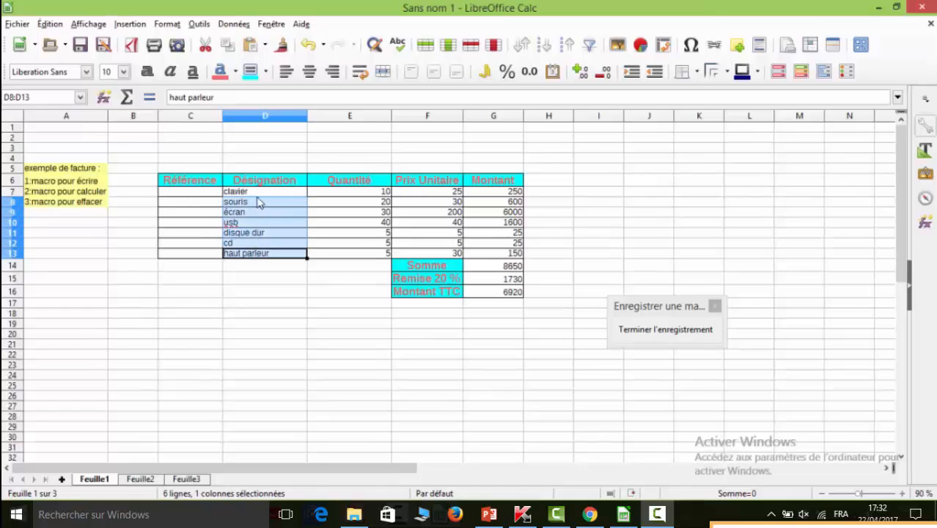
left_click_drag(257, 202, 258, 195)
key("Delete")
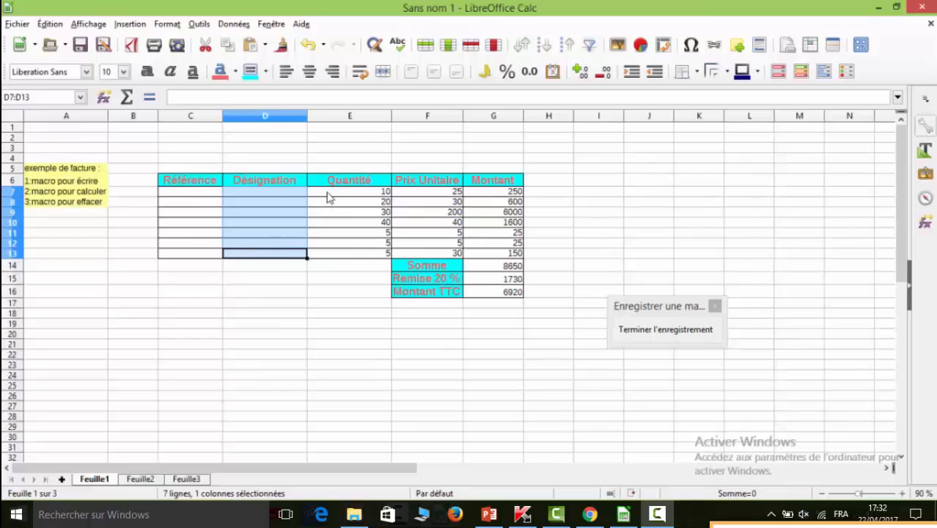
left_click_drag(327, 194, 498, 296)
key("Delete")
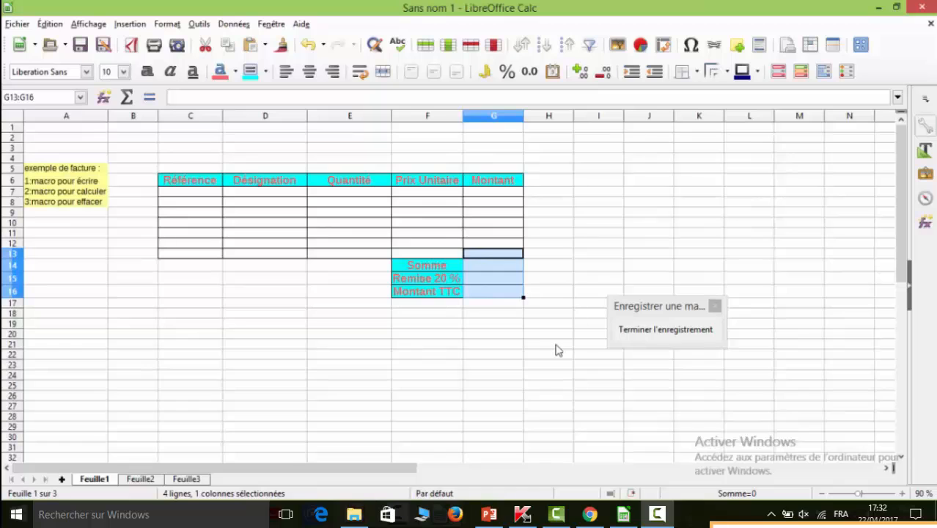
Finish the macro recording and save it as effacer in Module10.
left_click(640, 332)
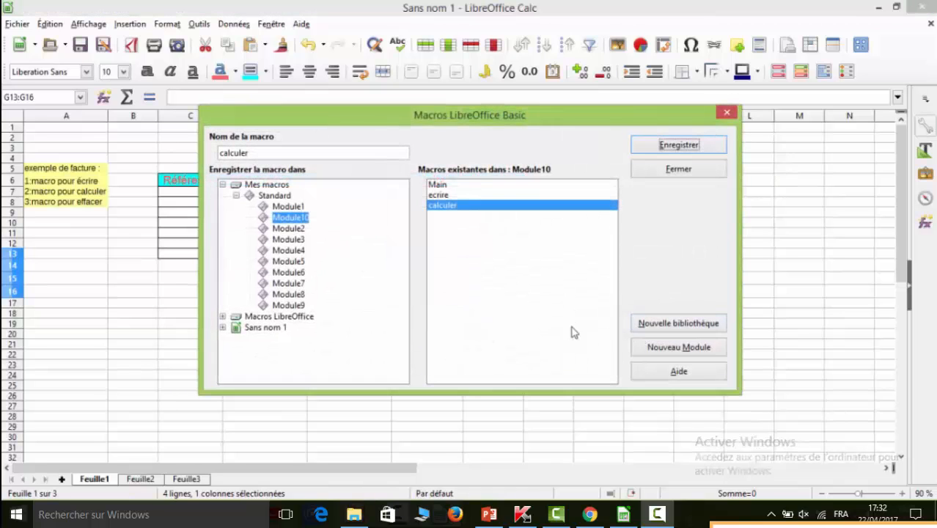
double_click(235, 152)
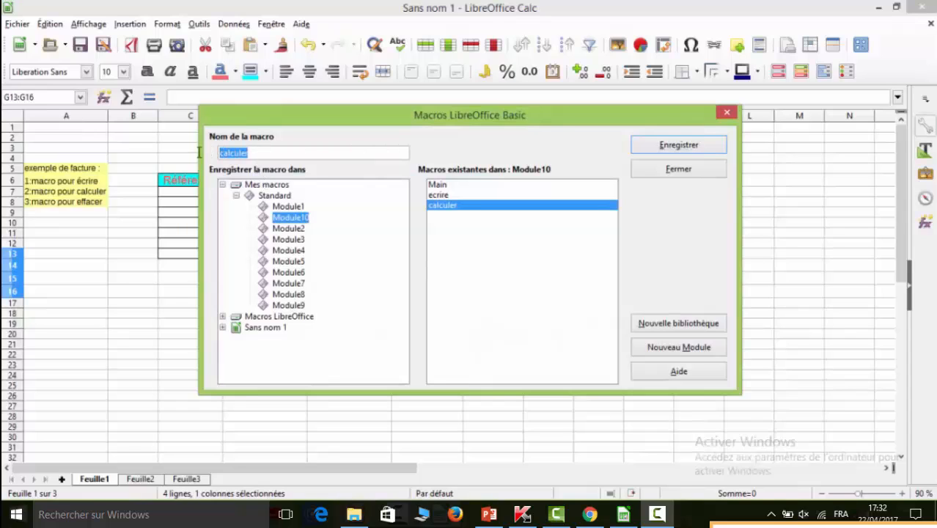
type("effacer")
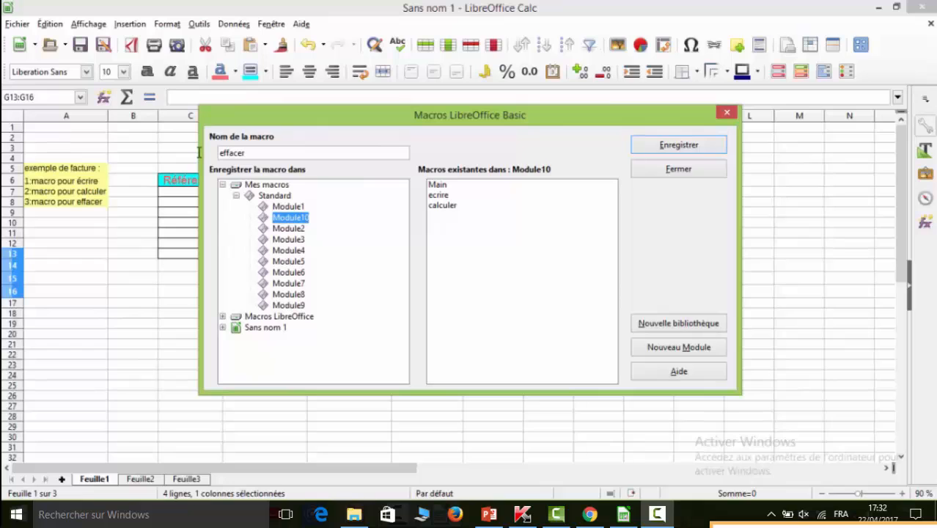
left_click(653, 146)
left_click(613, 195)
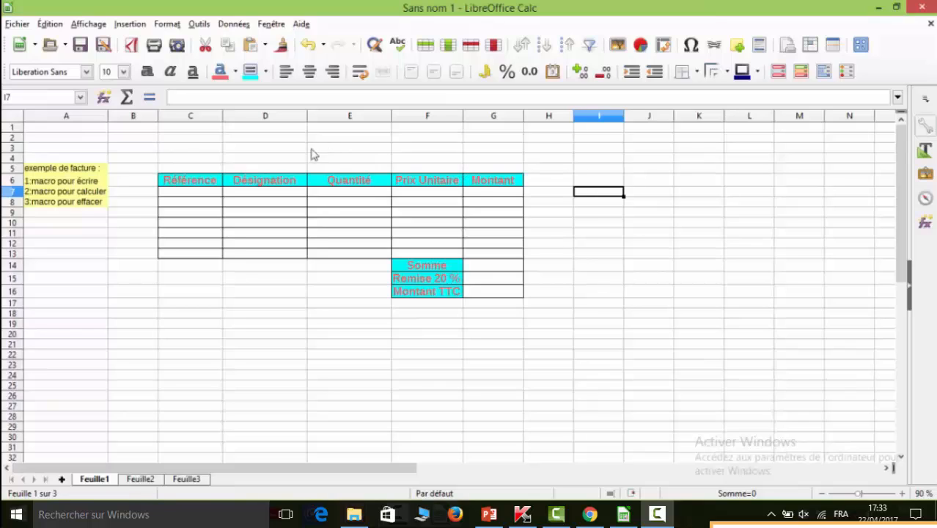
Display the form controls and draw a push button about 2.32 × 0.99 in column I, around rows 8 and 9.
left_click(88, 24)
mouse_move(113, 76)
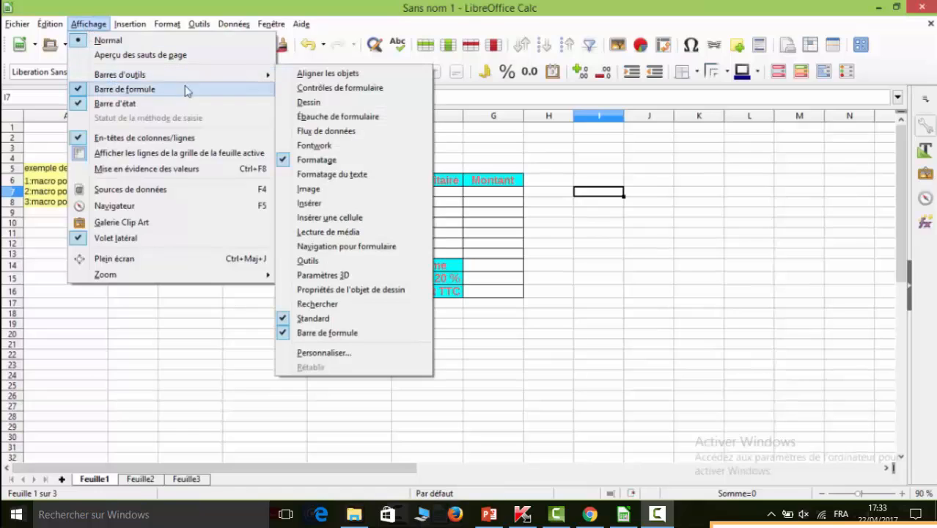
left_click(306, 89)
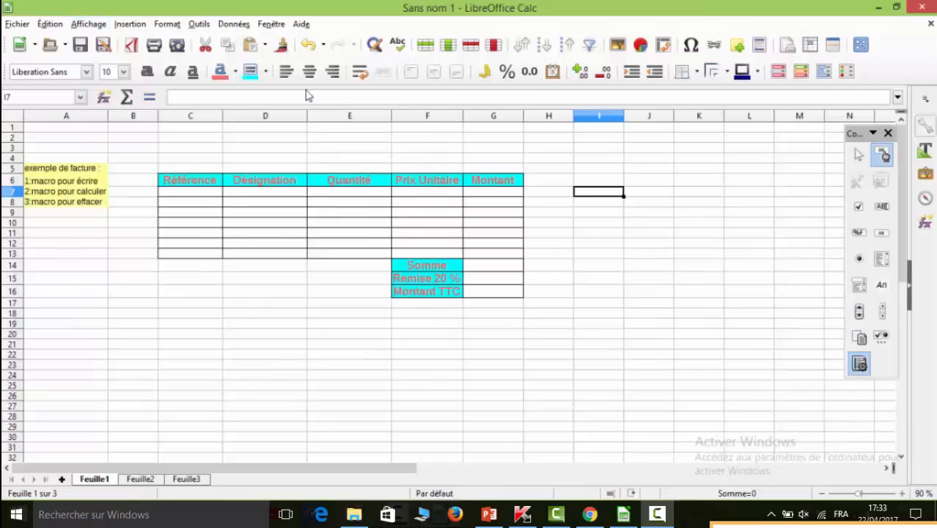
left_click(883, 234)
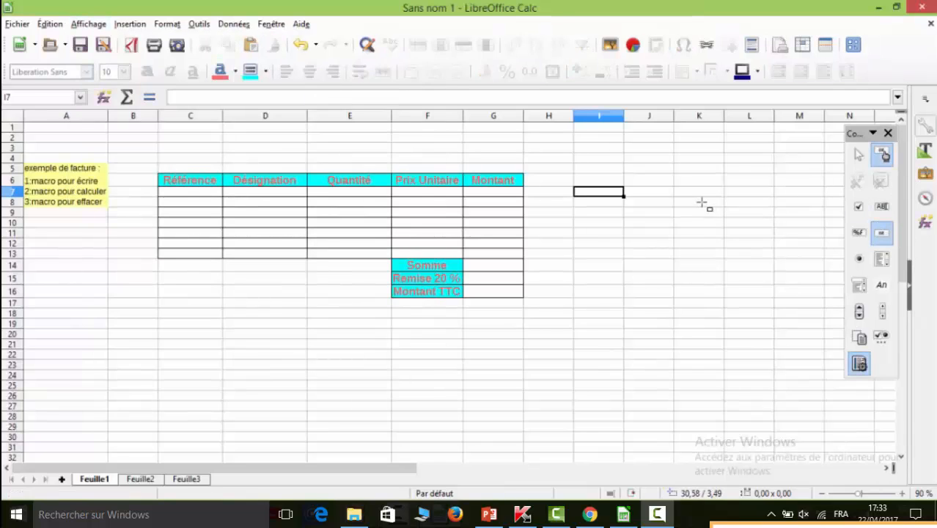
left_click_drag(575, 190, 624, 214)
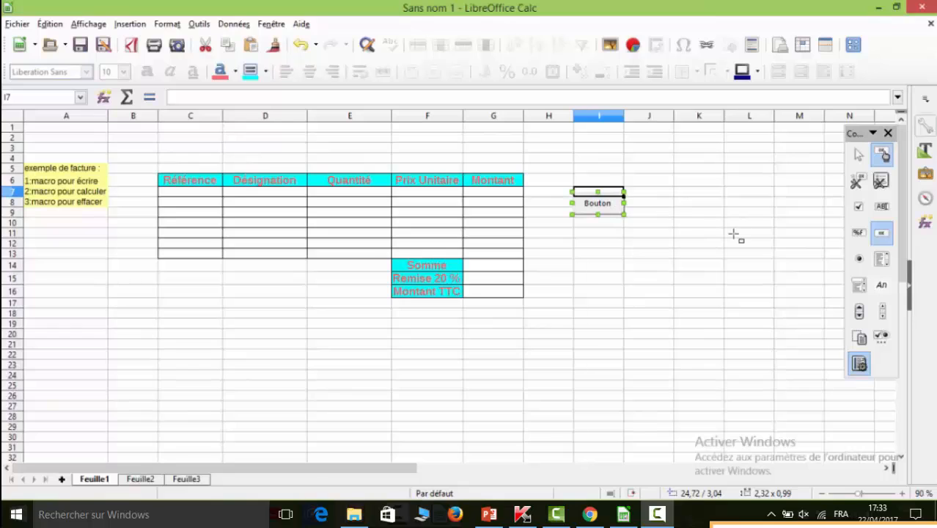
Assign the Module10 macro calculer to the new button's "Bouton de la souris enfoncé" event.
right_click(601, 208)
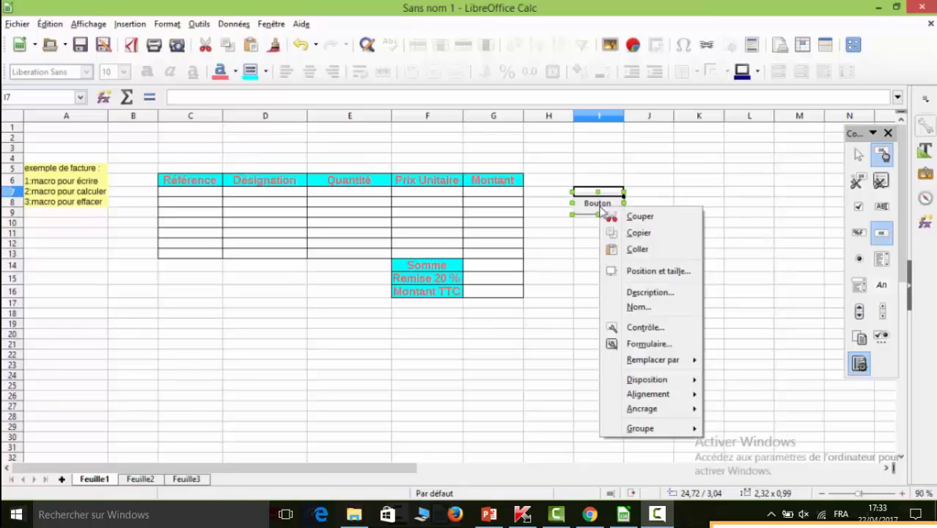
left_click(629, 330)
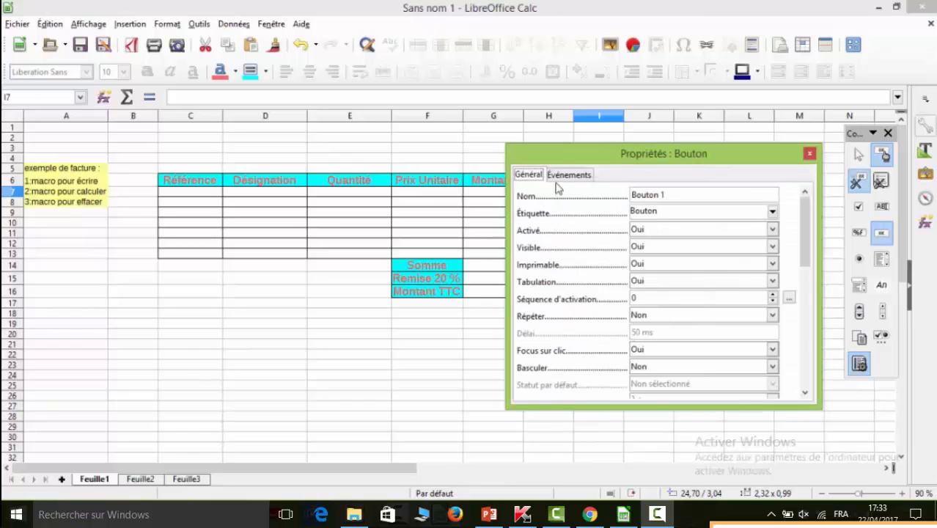
left_click(565, 175)
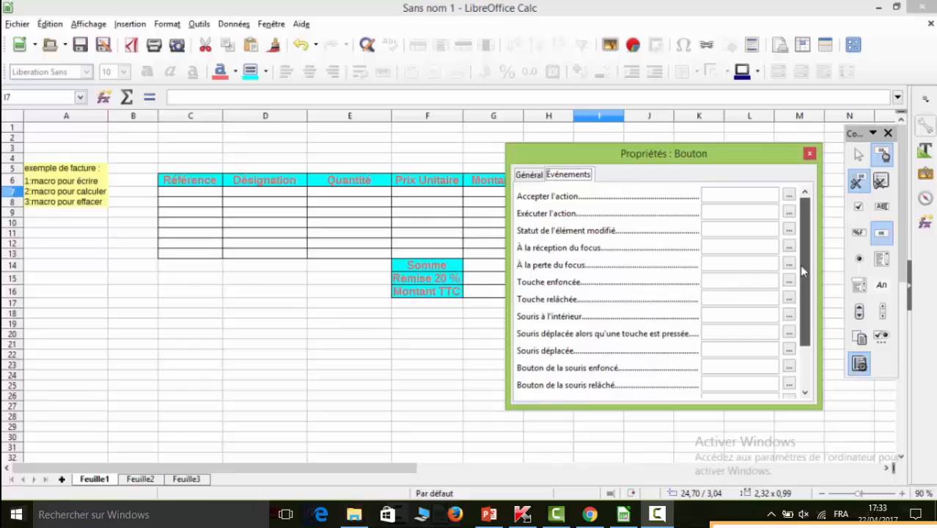
left_click_drag(803, 264, 803, 278)
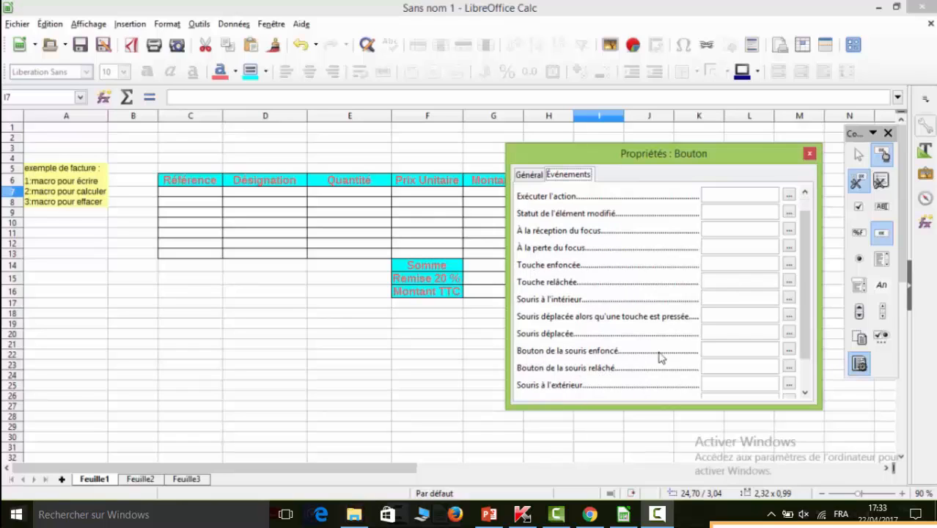
left_click(788, 353)
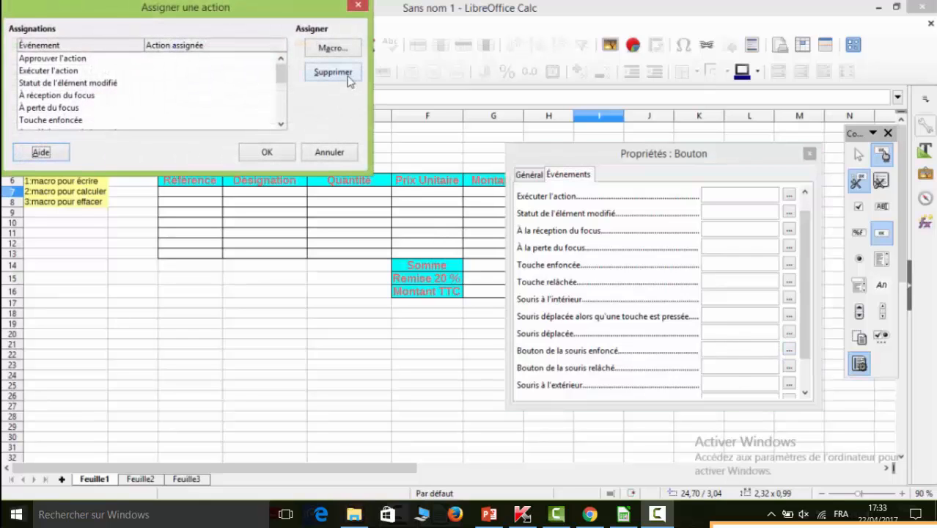
left_click(334, 48)
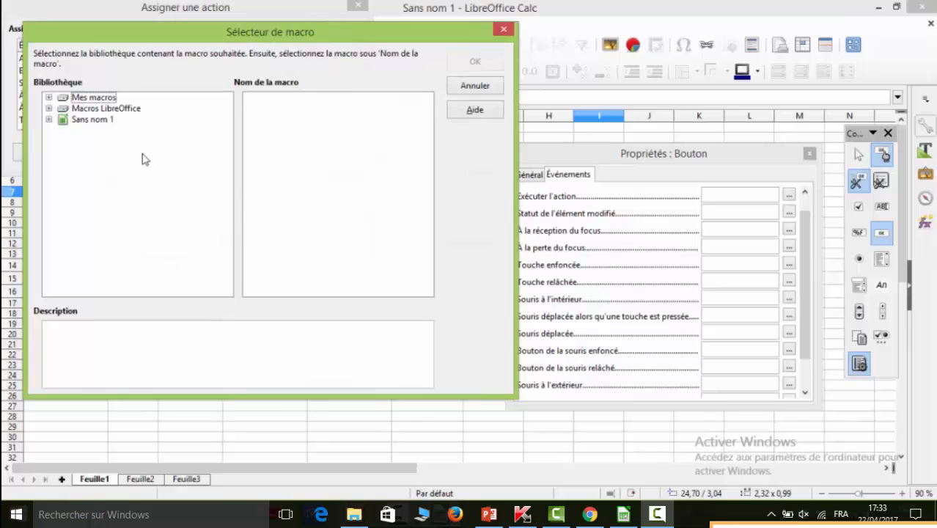
double_click(103, 100)
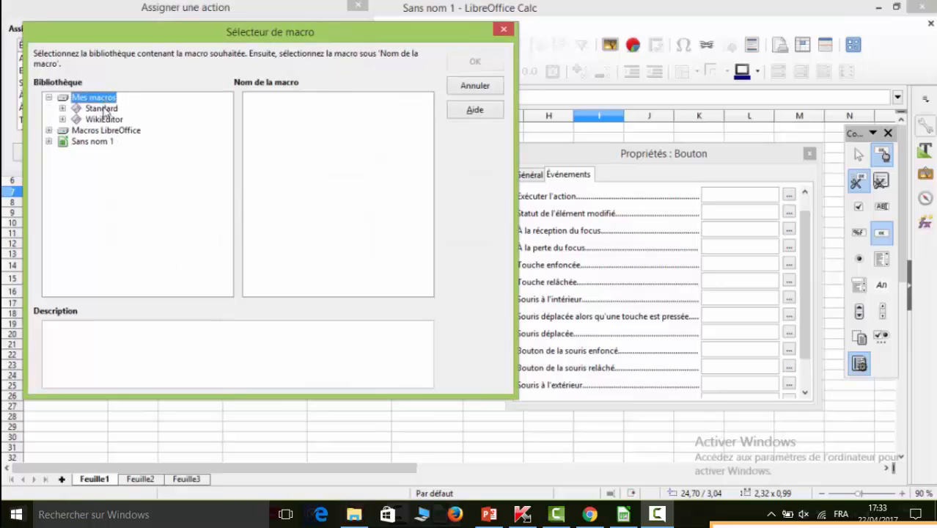
double_click(103, 109)
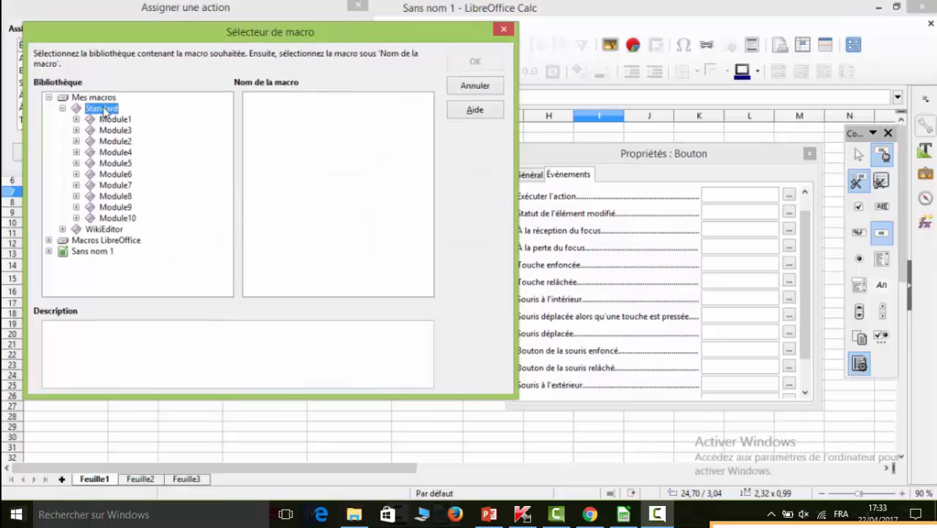
left_click(104, 220)
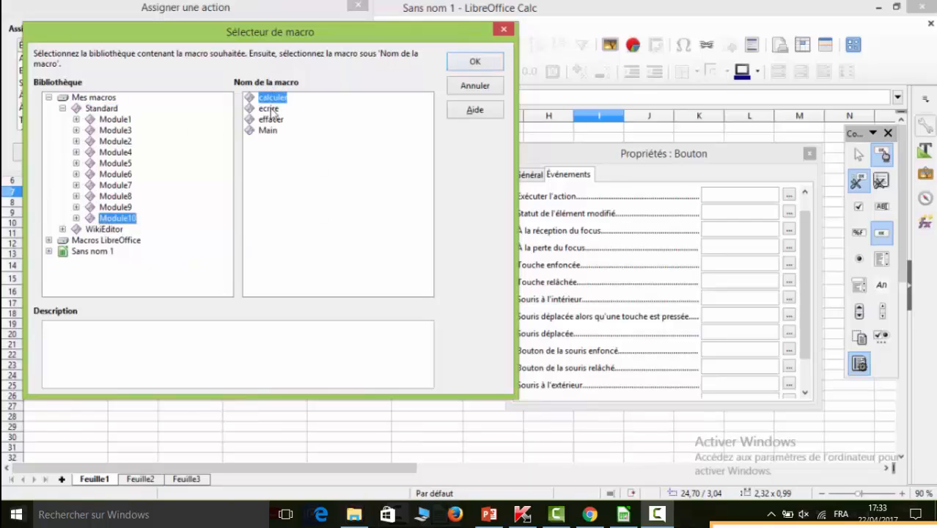
left_click(476, 63)
left_click(265, 151)
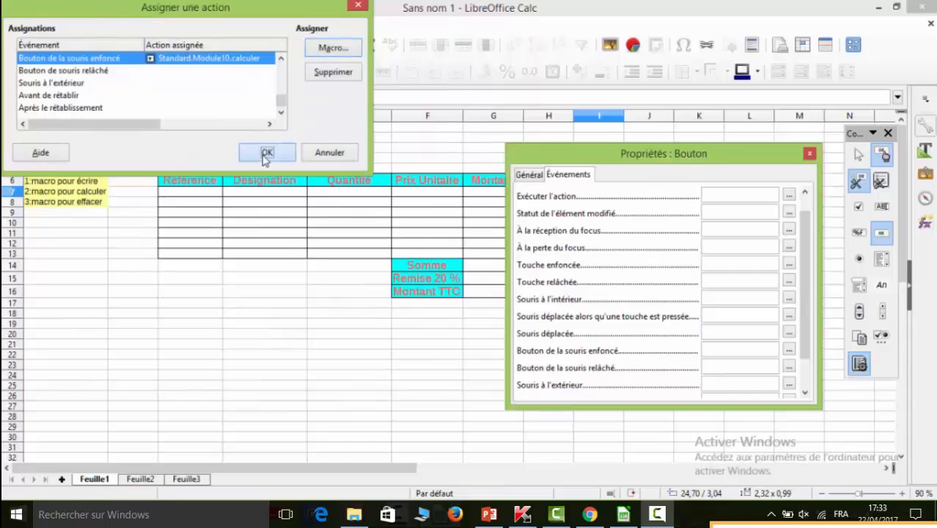
left_click(809, 155)
key("Escape")
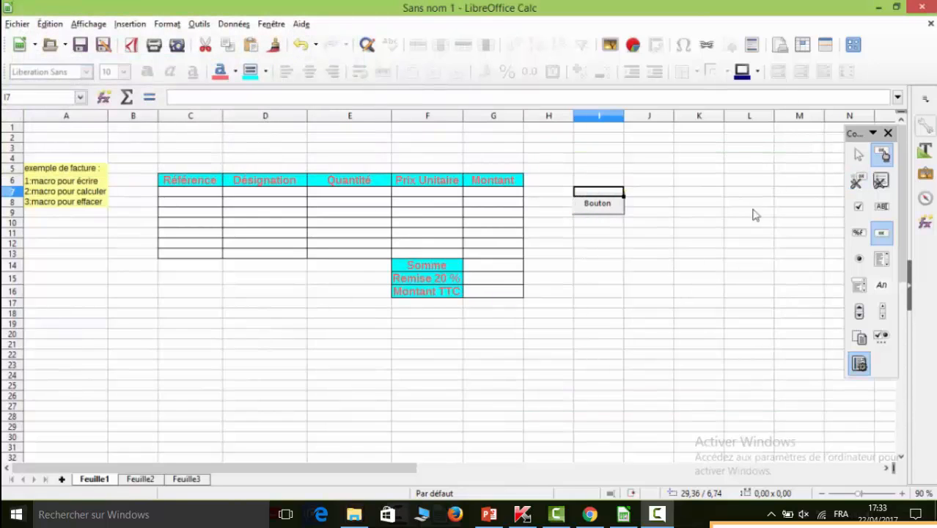
Draw a second push button about 2.29 × 1.02 in column I, around rows 12 and 13, and open its control properties.
left_click(882, 232)
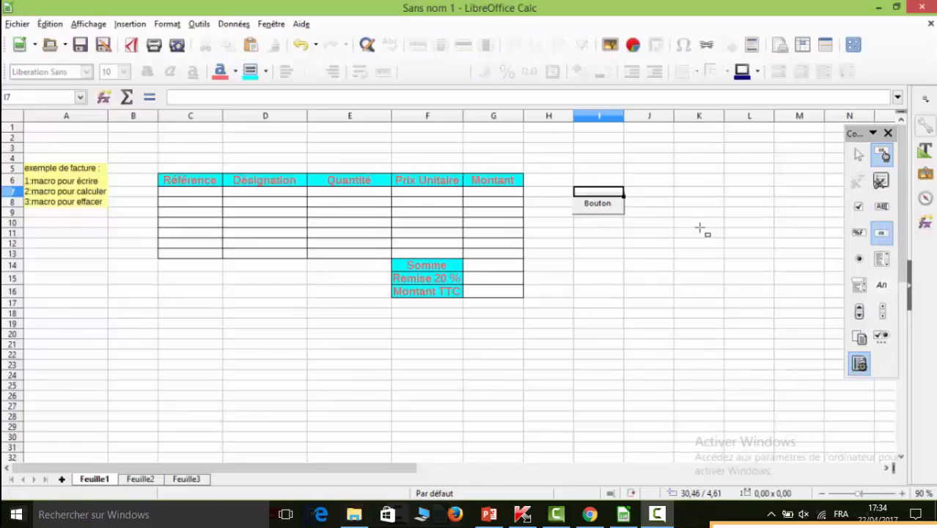
left_click_drag(573, 236, 627, 260)
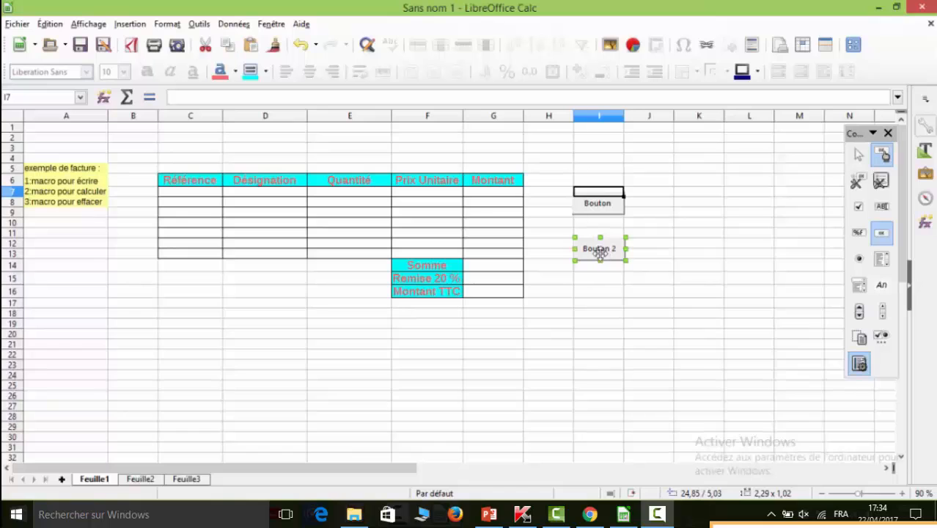
right_click(600, 255)
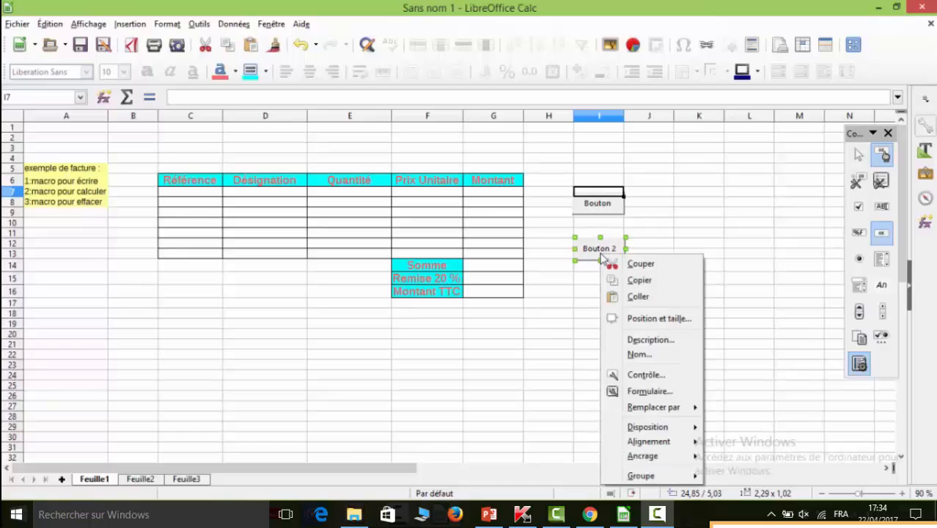
left_click(641, 375)
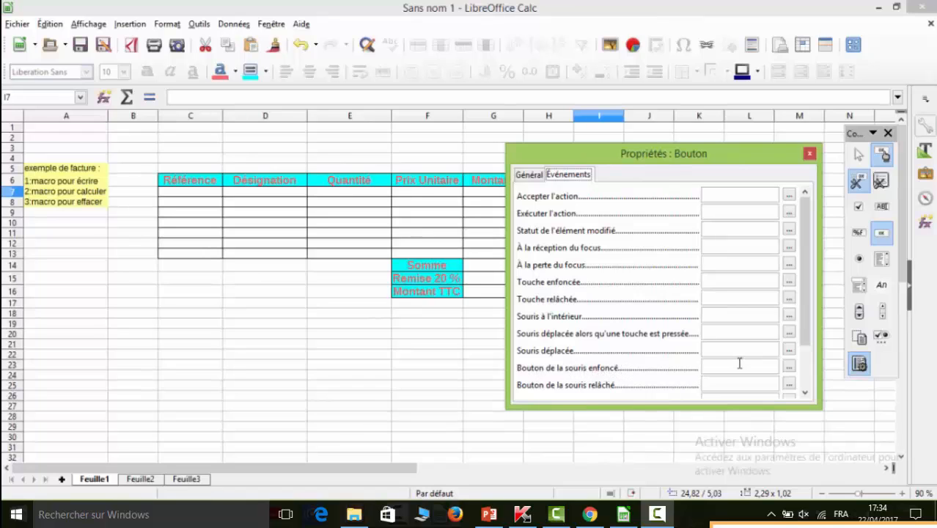
Assign the Module10 macro effacer to the second button's "Bouton de la souris enfoncé" event and close its properties.
left_click(789, 367)
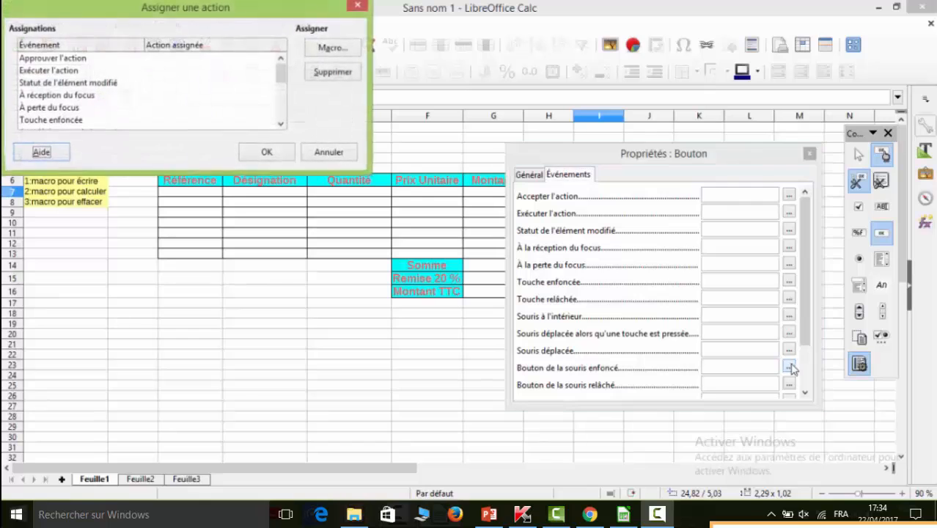
left_click(338, 48)
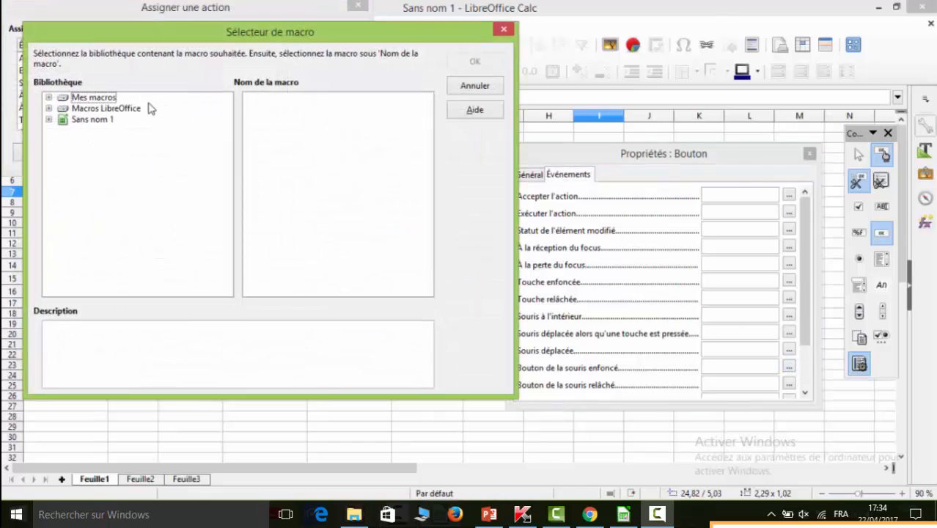
double_click(106, 98)
double_click(107, 108)
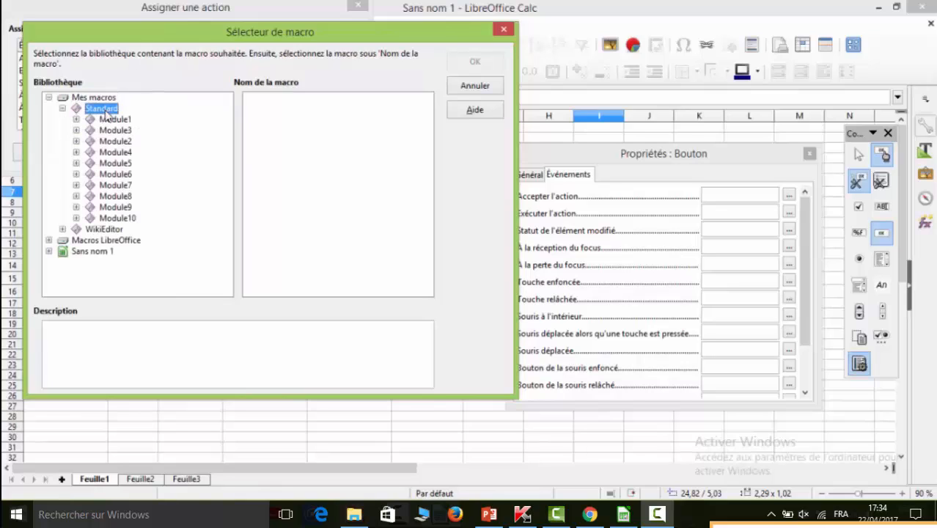
left_click(117, 218)
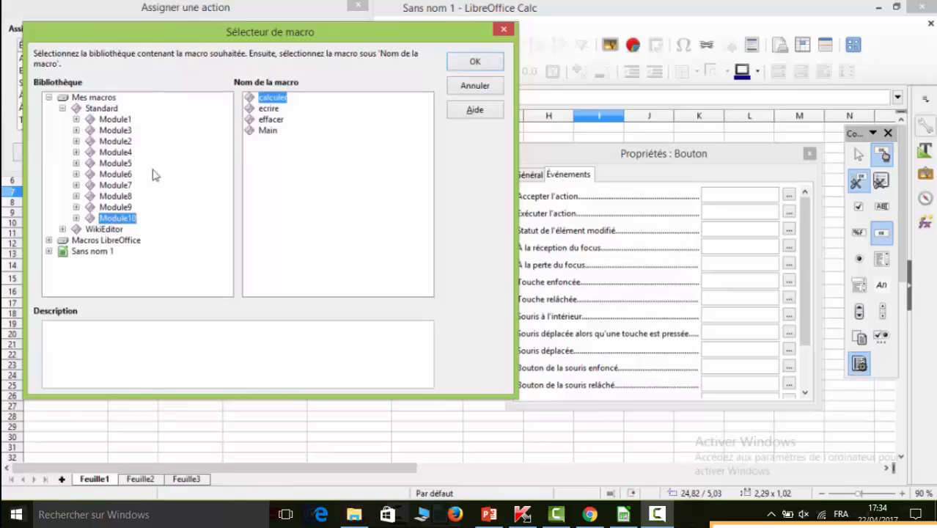
left_click(271, 120)
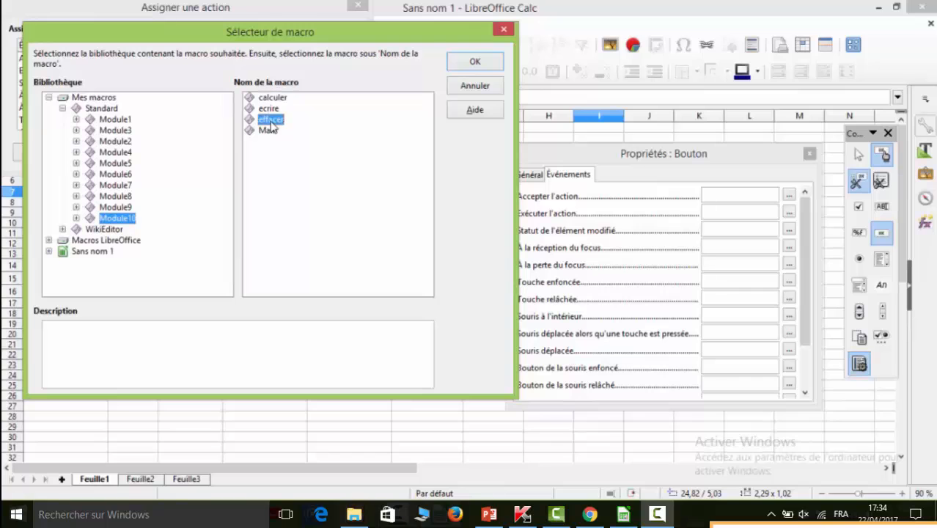
left_click(473, 63)
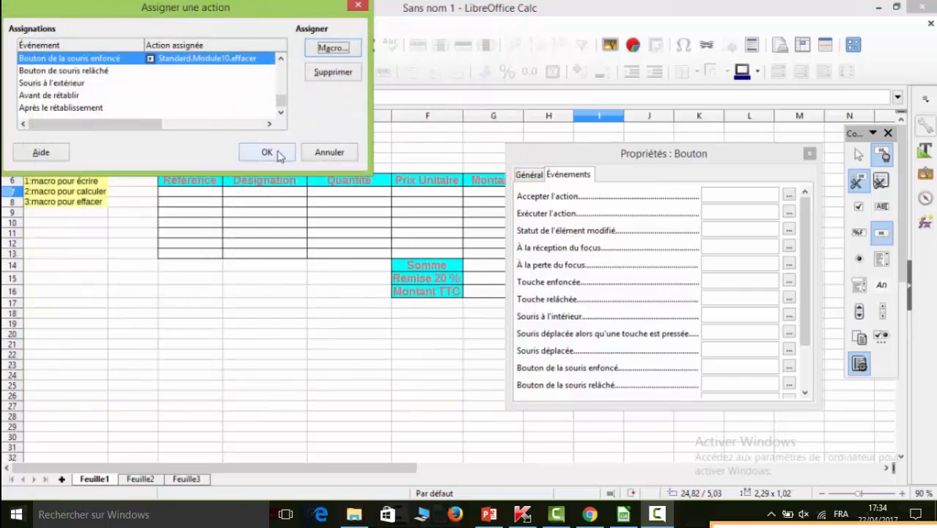
left_click(266, 153)
key("Escape")
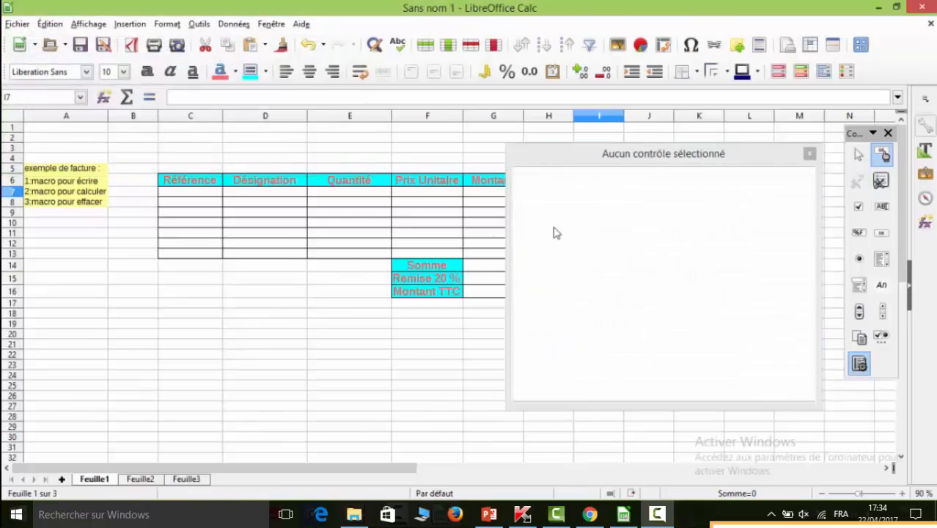
left_click(809, 155)
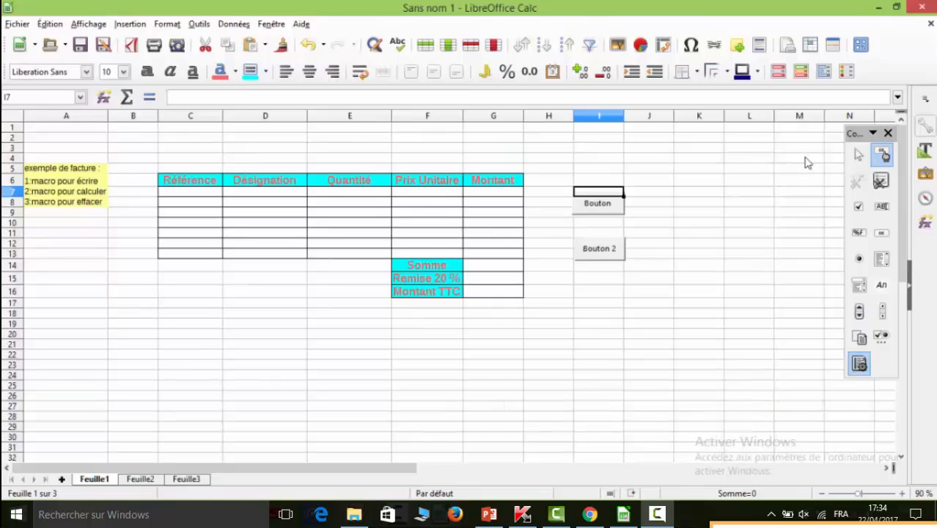
Set the label (Étiquette) of the first button, the one that runs calculer, to CALCULER.
left_click(680, 303)
left_click(597, 210)
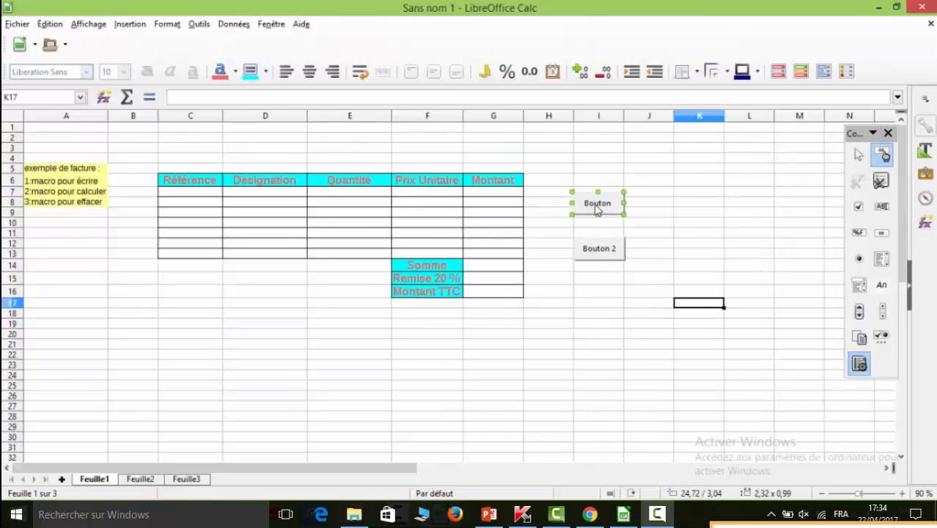
right_click(598, 209)
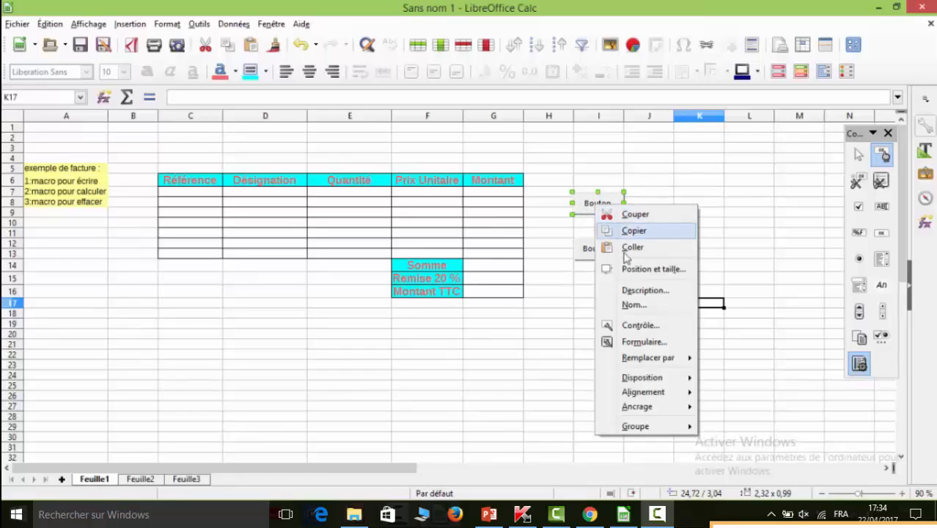
left_click(637, 327)
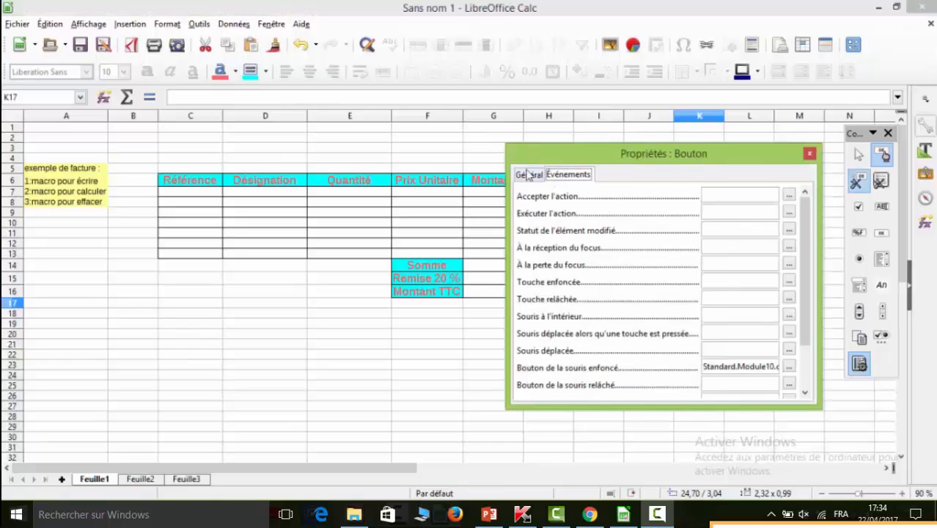
left_click(527, 176)
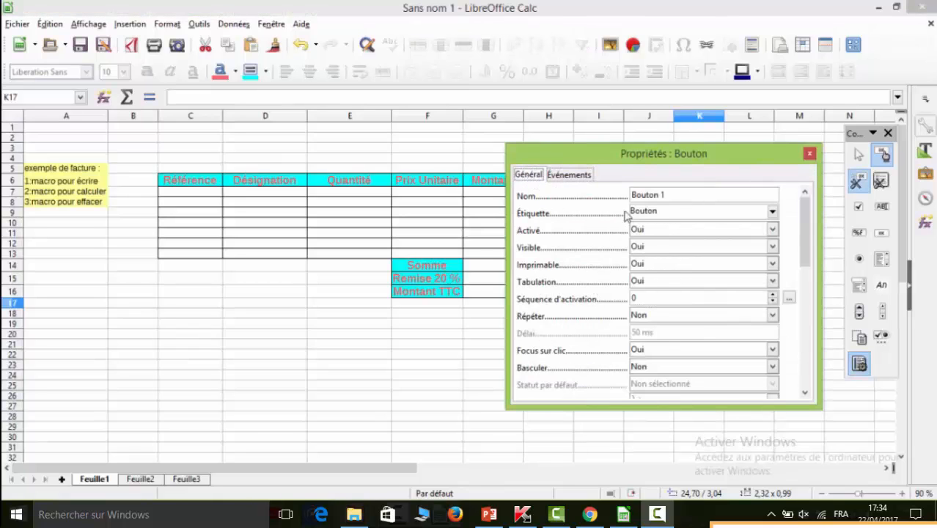
left_click(661, 212)
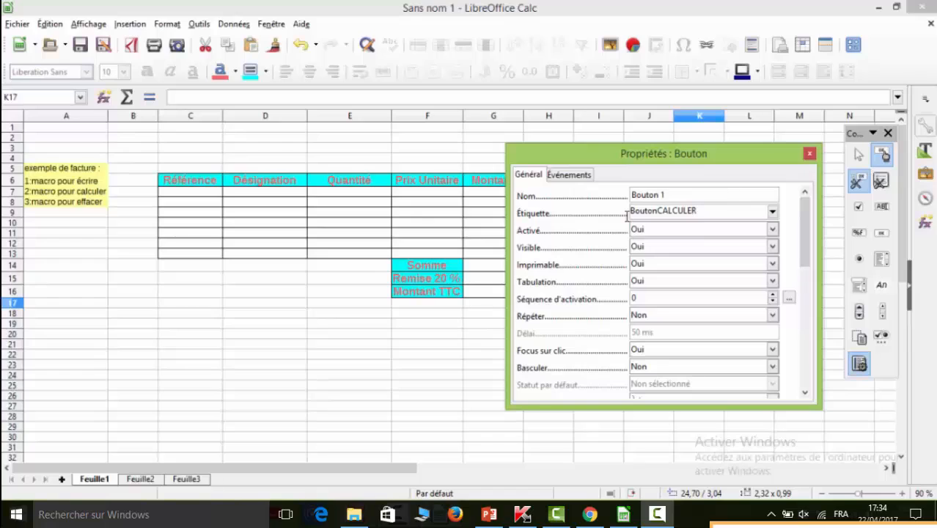
left_click_drag(652, 211, 639, 211)
key("BackSpace")
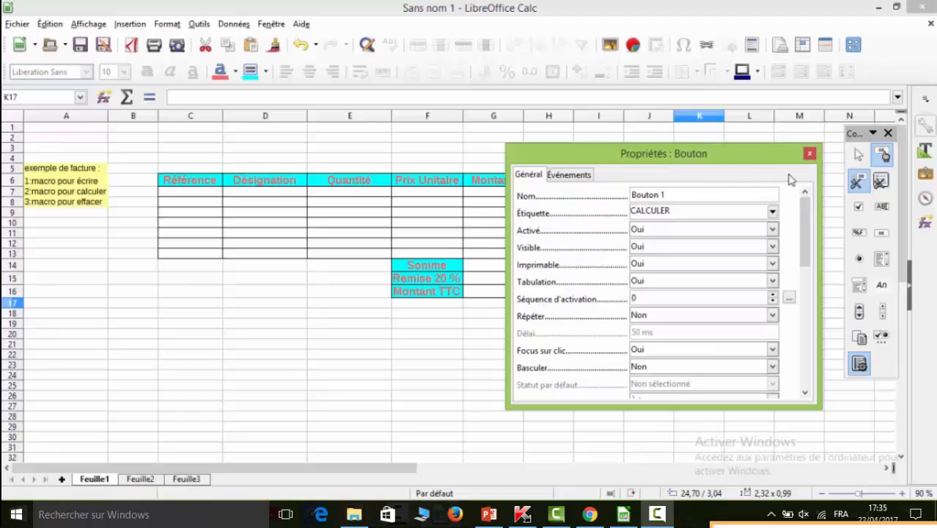
left_click(809, 157)
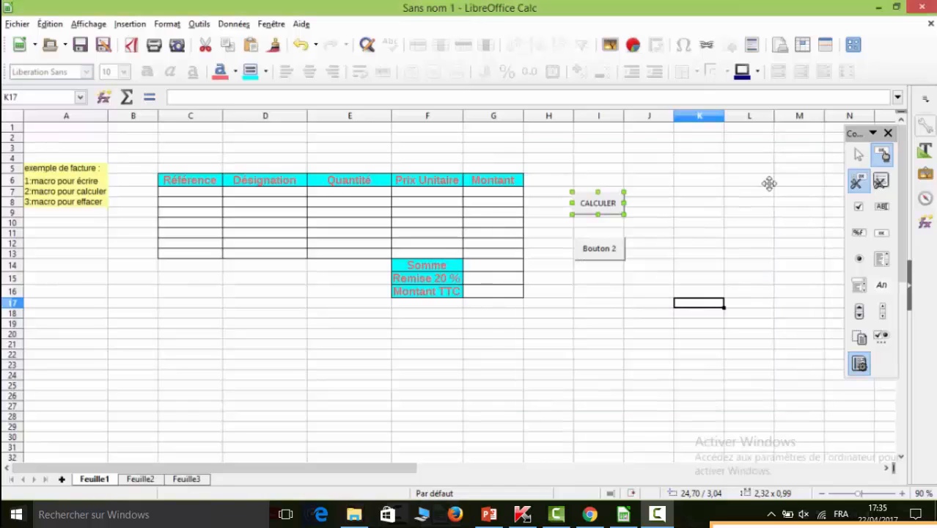
Set the label (Étiquette) of the second button to NOUVEAU and hide the form controls.
right_click(608, 253)
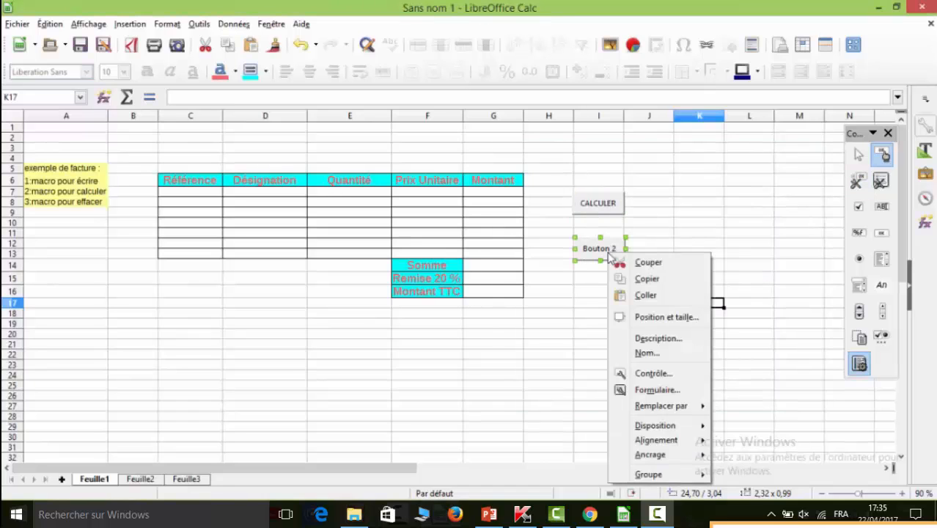
left_click(644, 374)
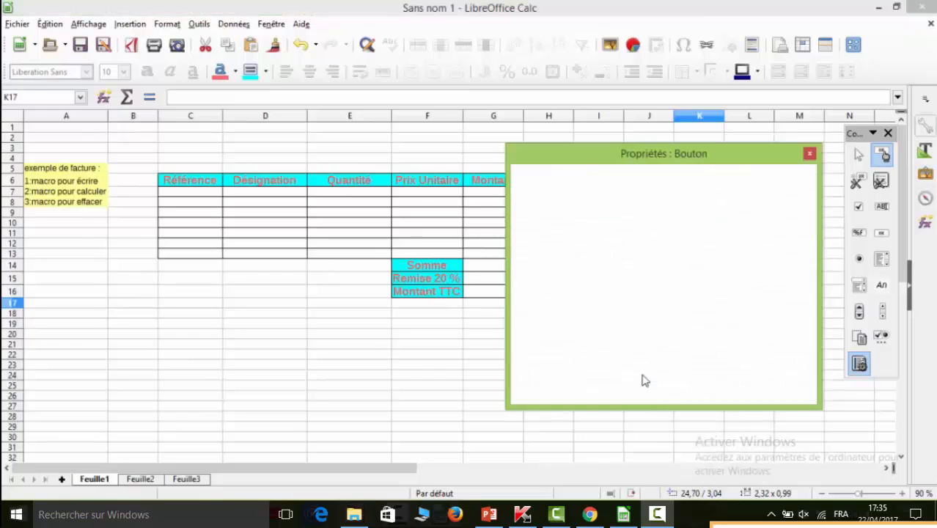
left_click_drag(664, 213, 629, 212)
type("NO")
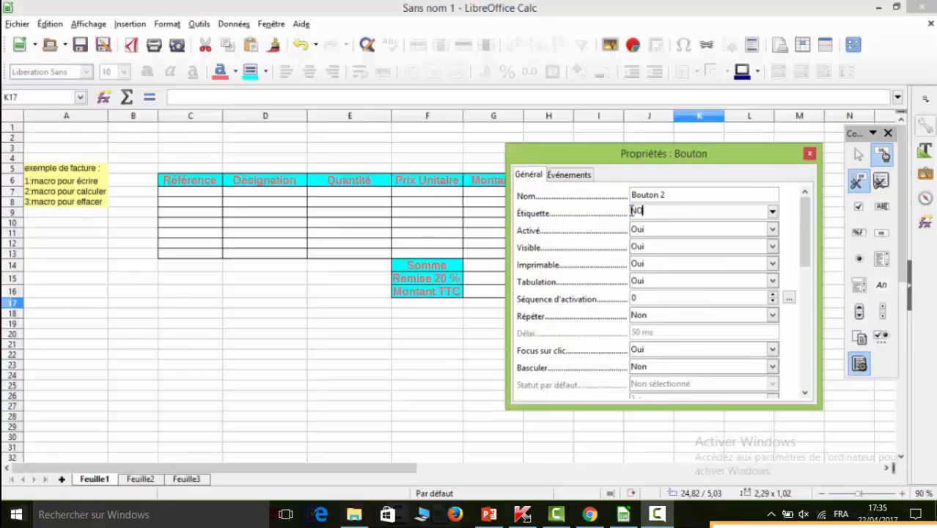
type("UVEAU")
left_click(810, 155)
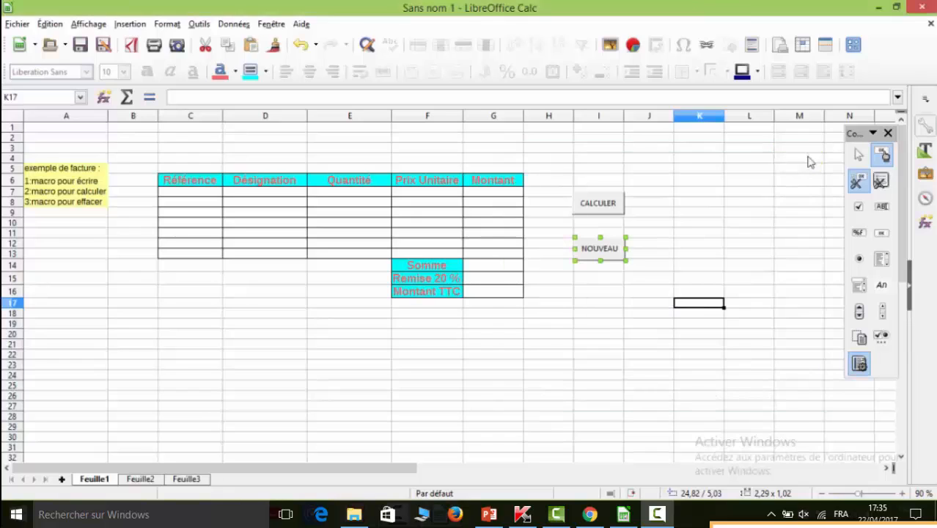
left_click(719, 240)
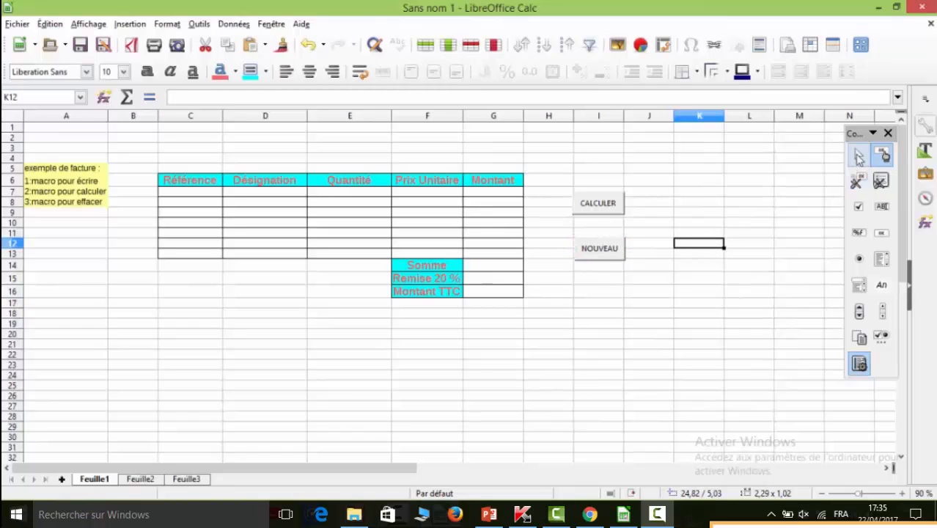
left_click(888, 133)
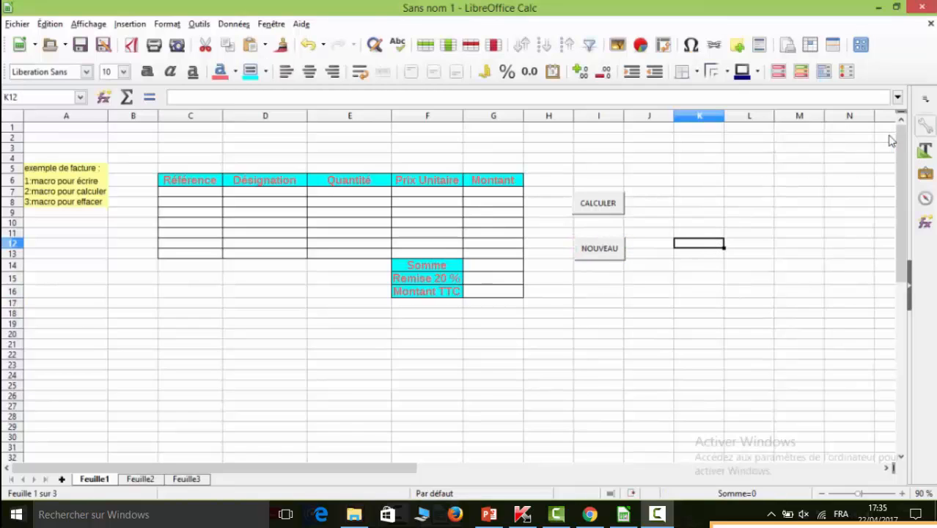
left_click(712, 227)
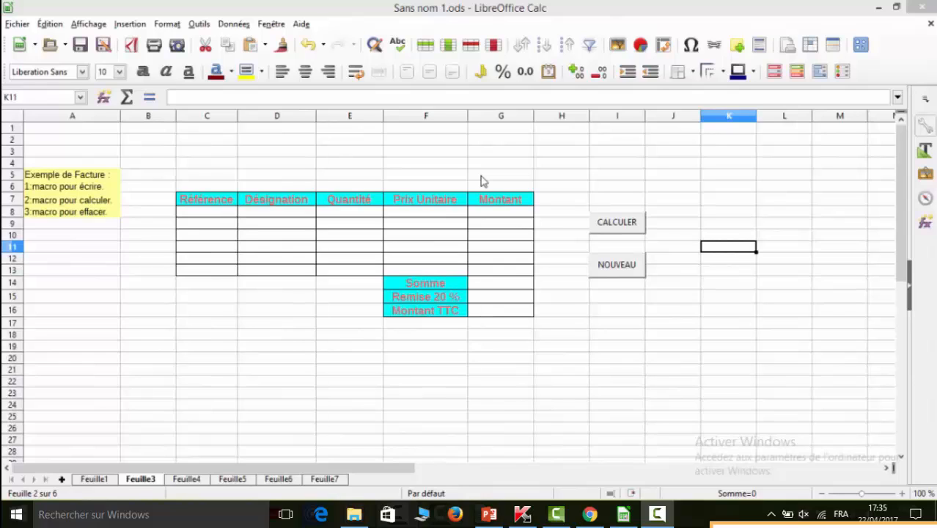
On sheet Feuille3 of Sans nom 1.ods, enter the references 20, 21, 30, 40, 100 and 101 in C8:C13.
left_click(193, 216)
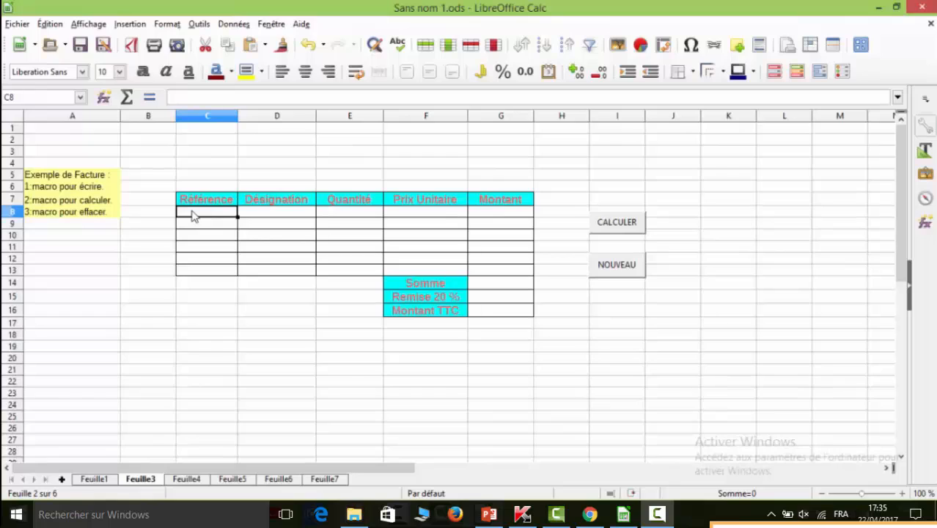
type("20")
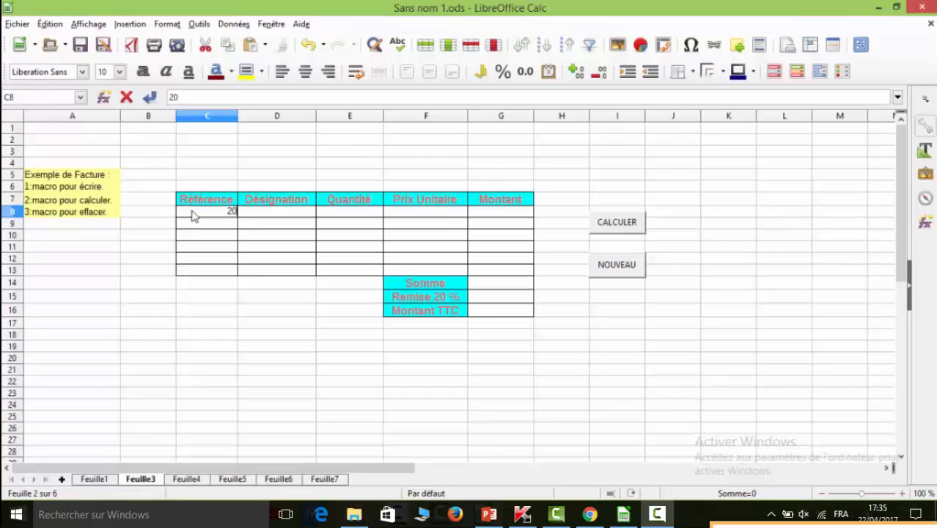
key("Return")
type("21")
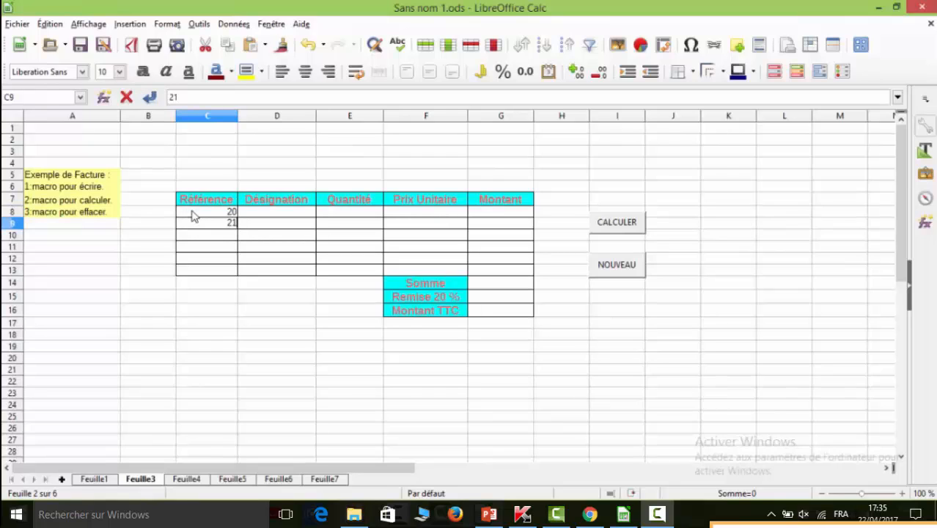
key("Return")
type("30")
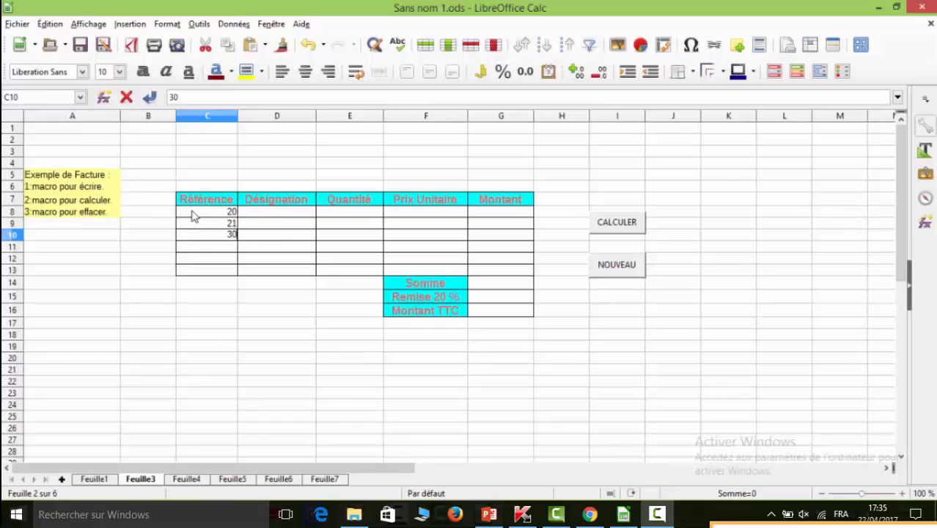
key("Return")
type("40")
key("Return")
type("100")
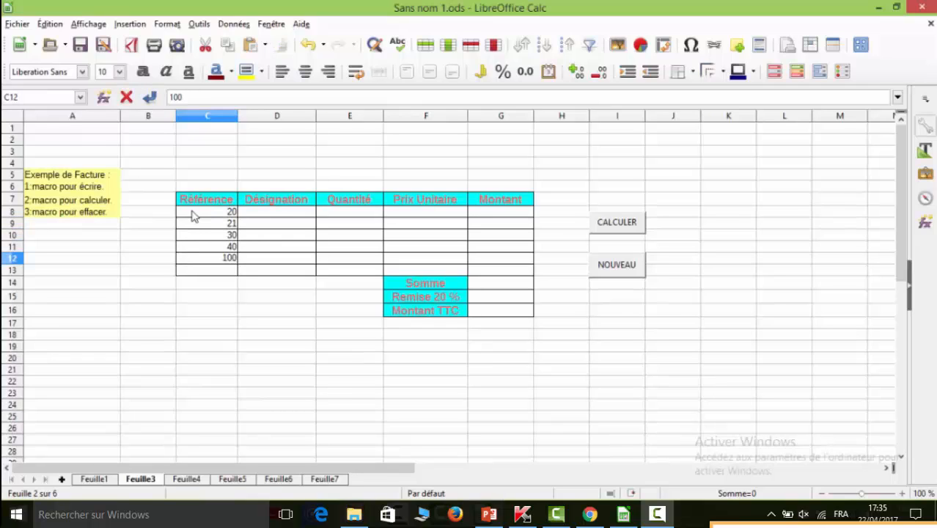
key("Return")
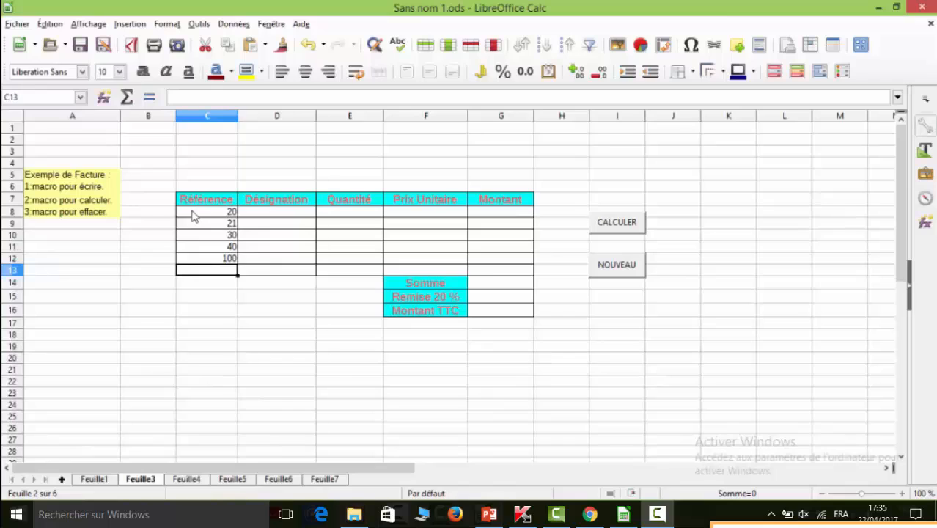
type("101")
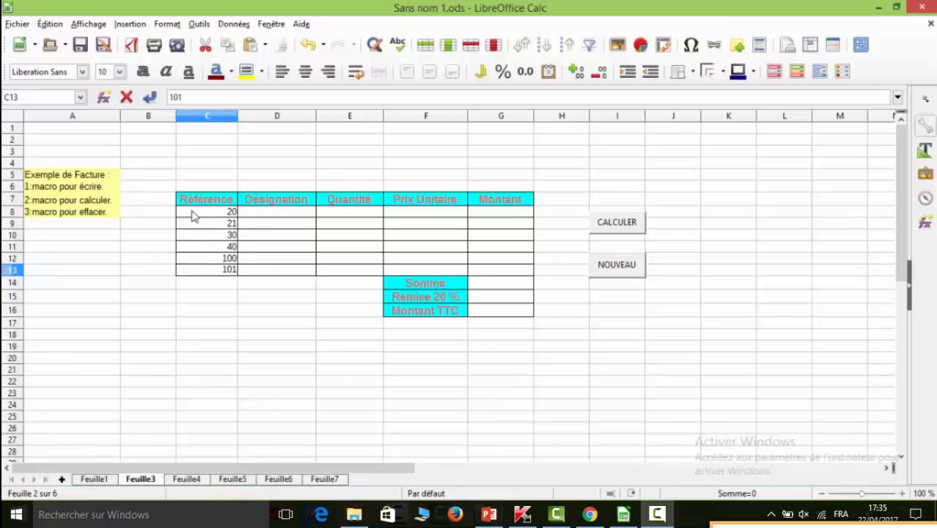
Enter the designations souris, clavier, écran, usb, webcam and cd in D8:D13.
left_click(273, 215)
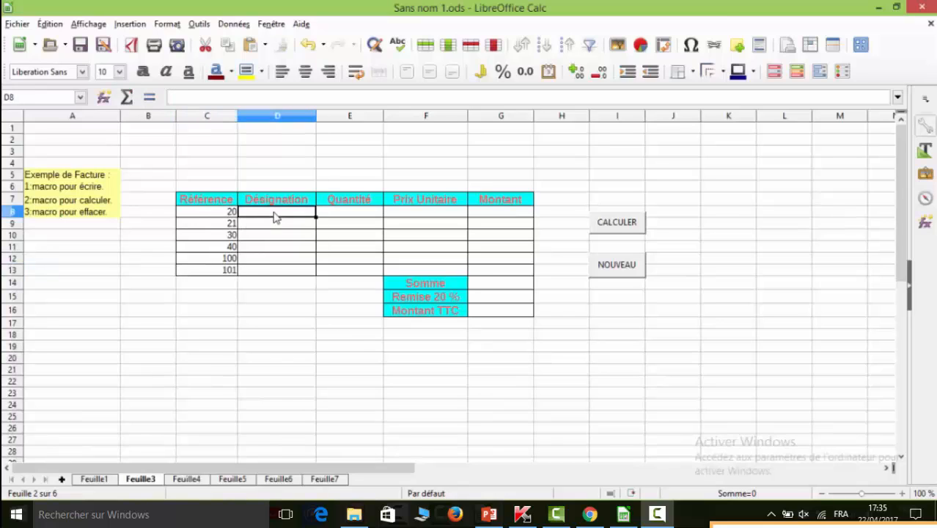
type("so")
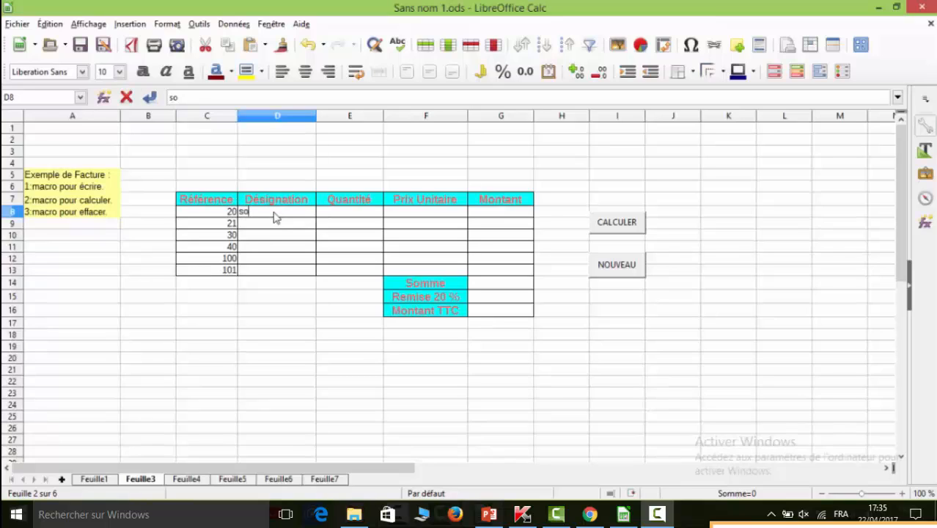
type("uris")
key("Return")
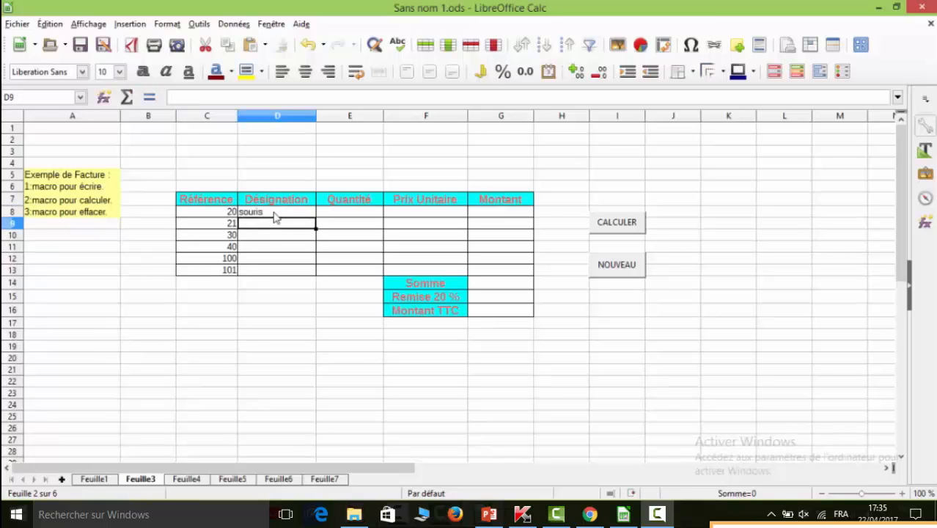
type("clavier")
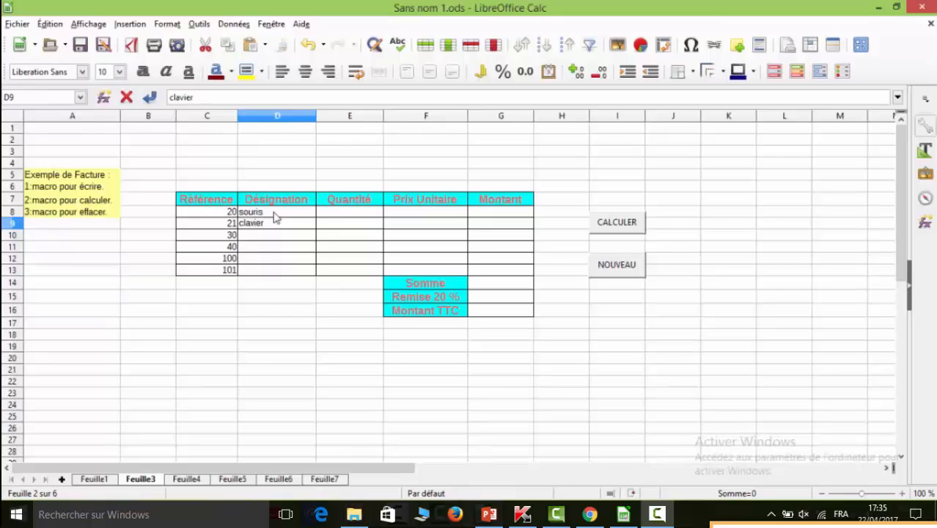
key("Return")
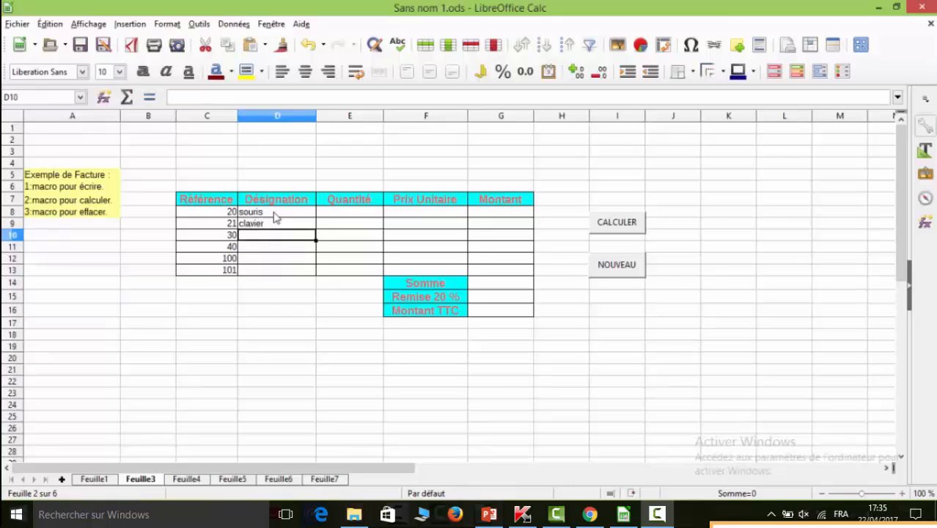
type("écran")
key("Return")
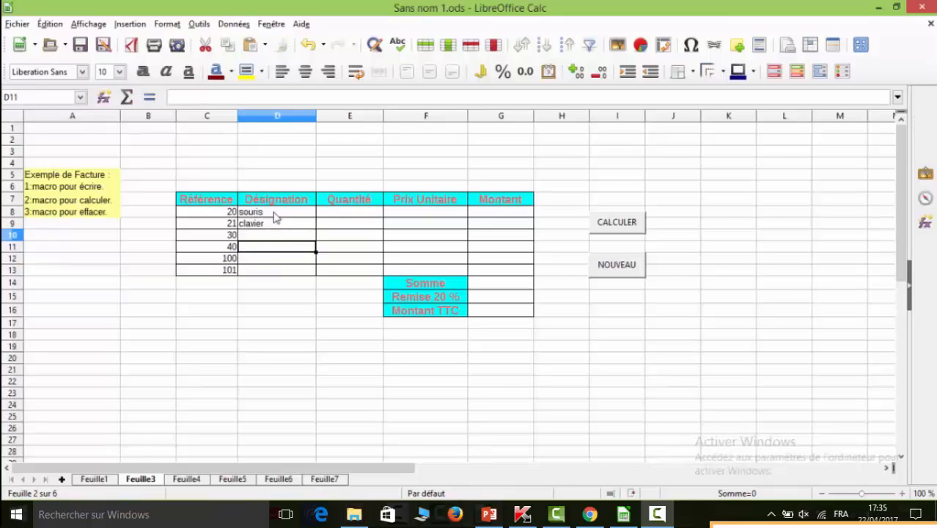
type("usb")
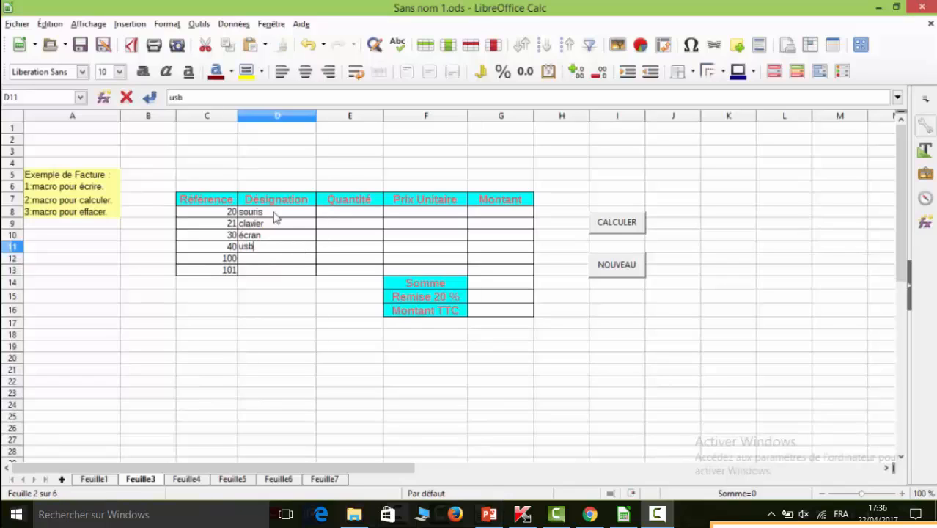
key("Return")
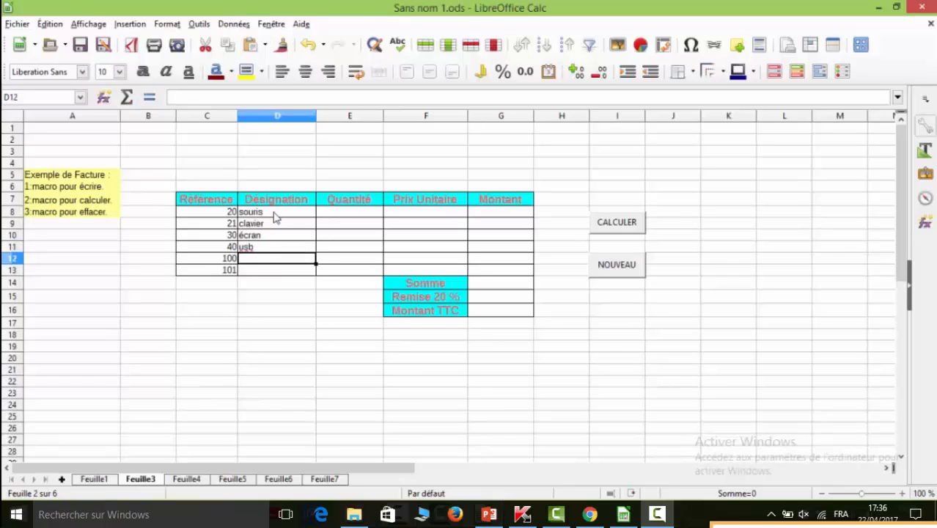
type("webcam")
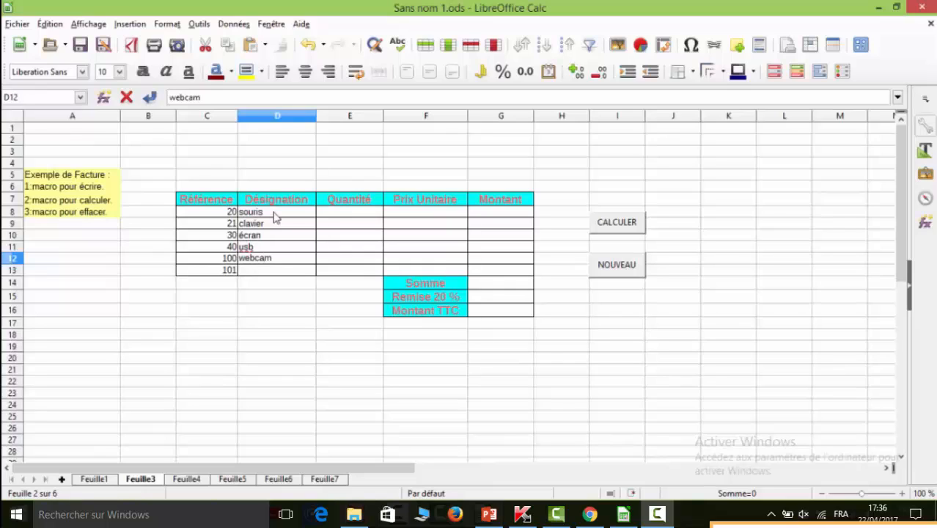
key("Return")
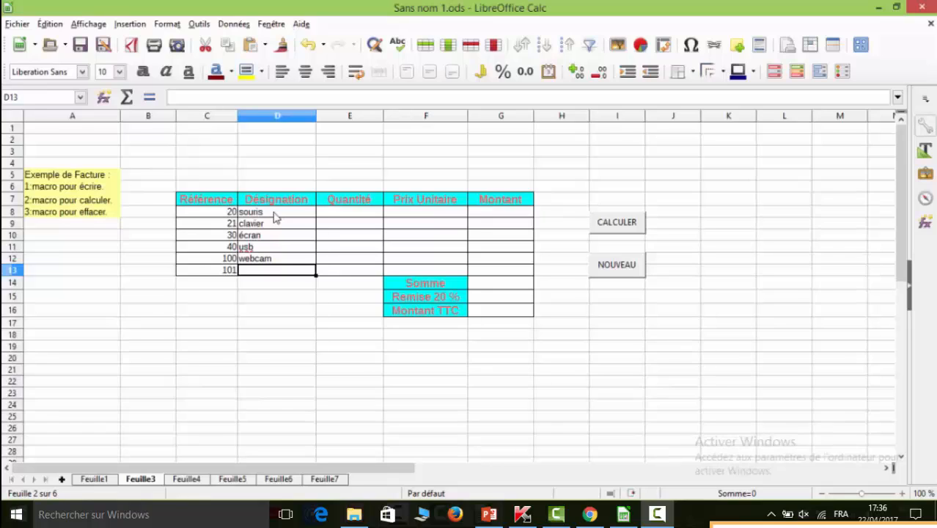
type("cd")
Enter the quantities 10, 10, 20, 30, 30 and 5 in E8:E13 of the invoice.
left_click(346, 214)
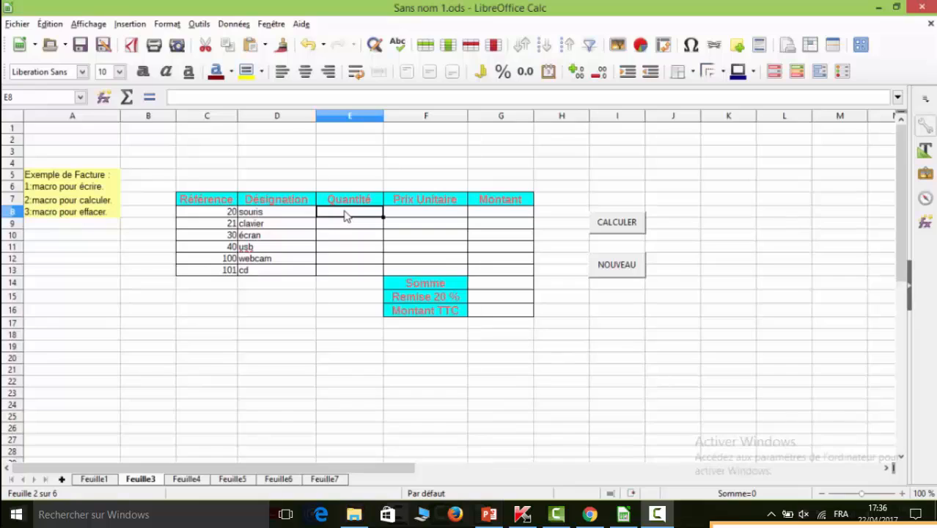
type("10")
key("Return")
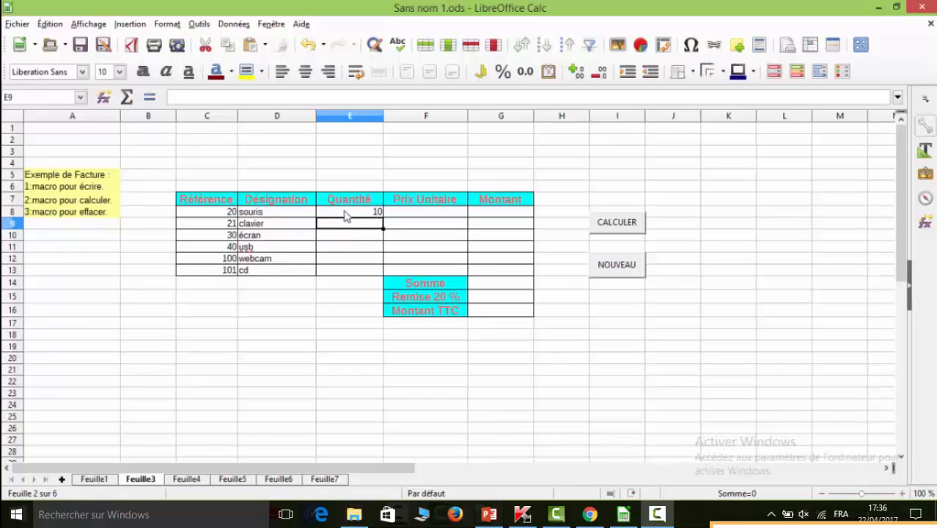
type("10")
key("Return")
type("2")
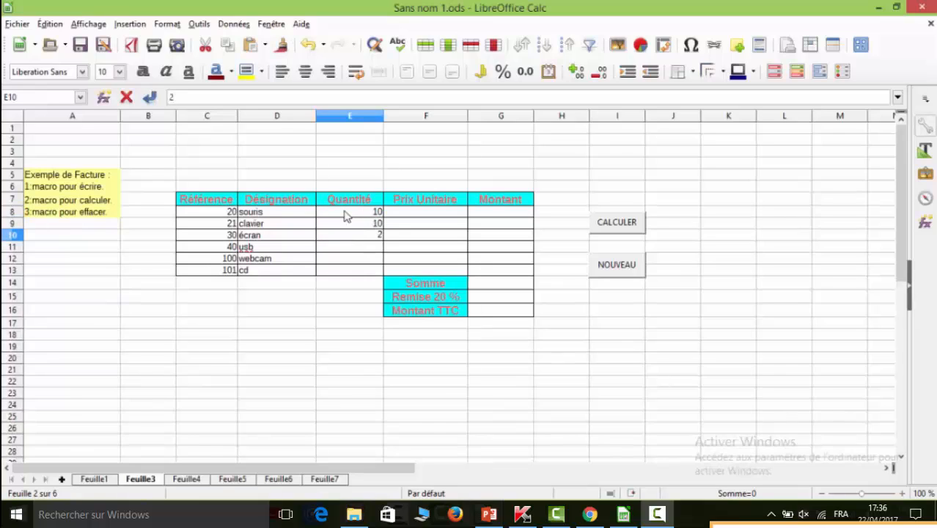
type("0")
key("Return")
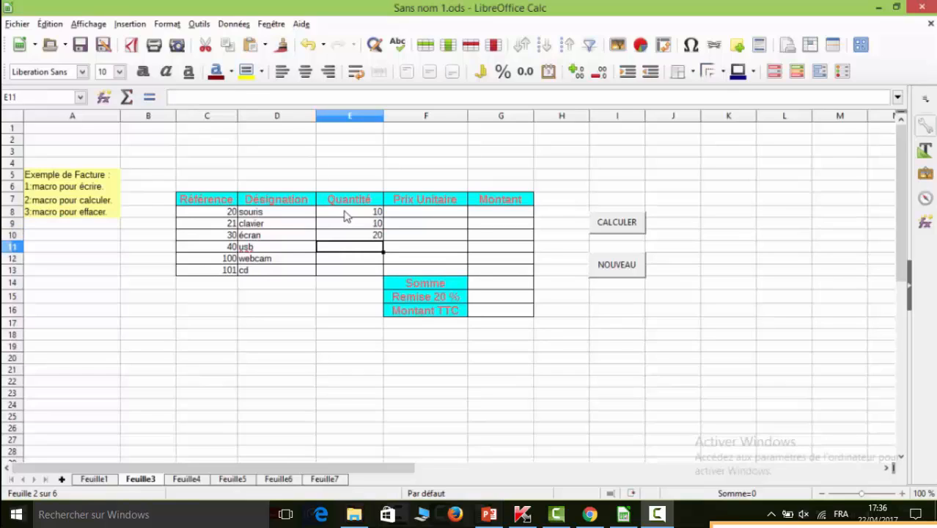
type("30")
key("Return")
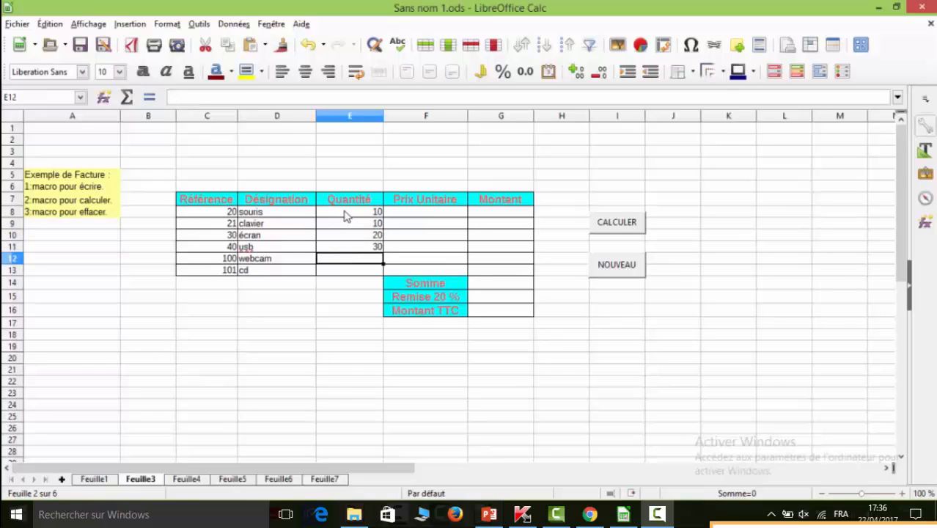
type("30")
key("Return")
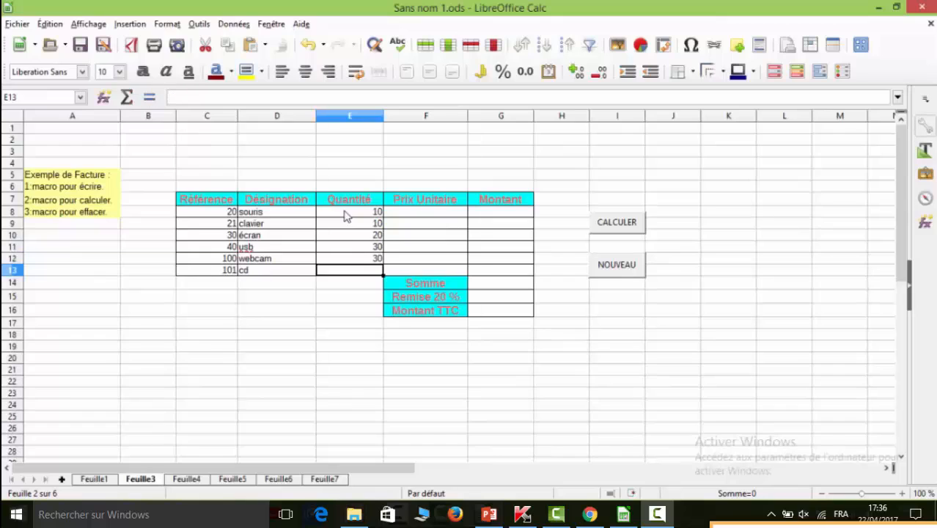
type("5")
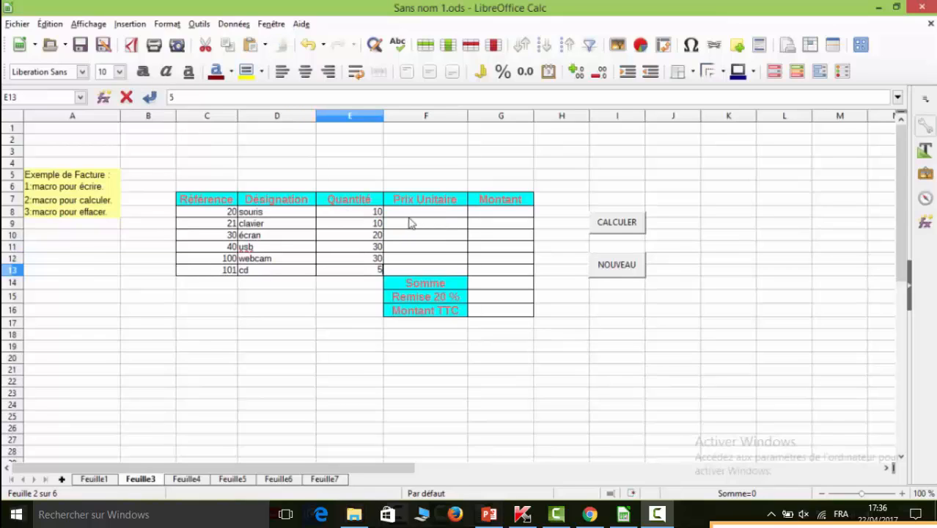
Enter the unit prices 30, 30, 200, 45, 45 and 5 in F8:F13 of the invoice.
left_click(422, 215)
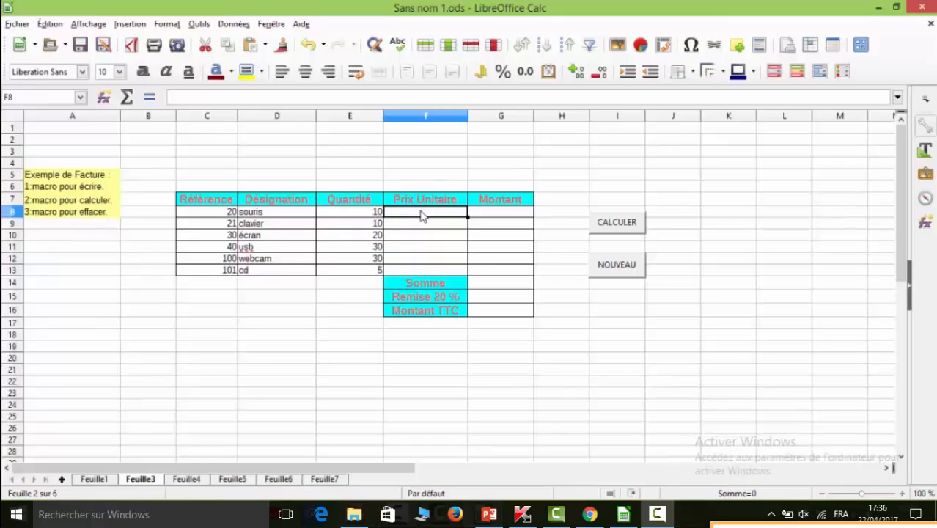
type("30")
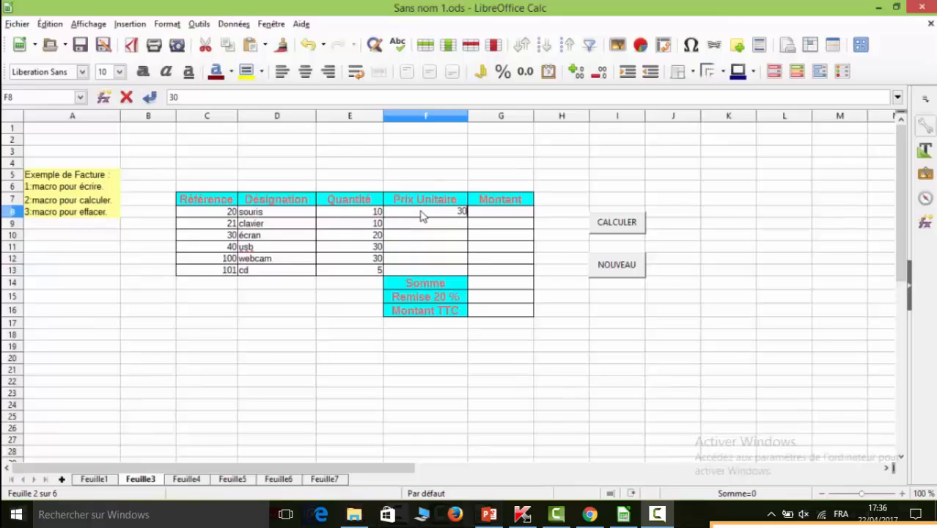
key("Return")
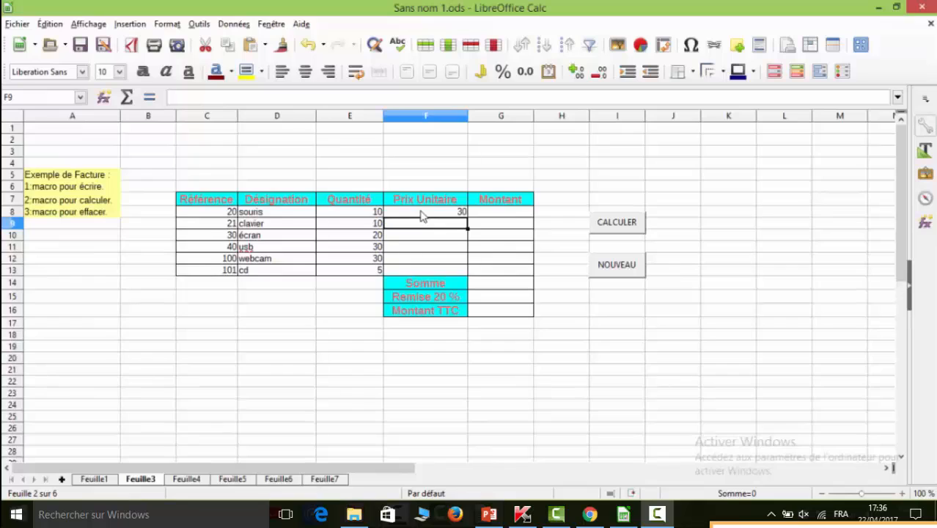
type("30")
key("Return")
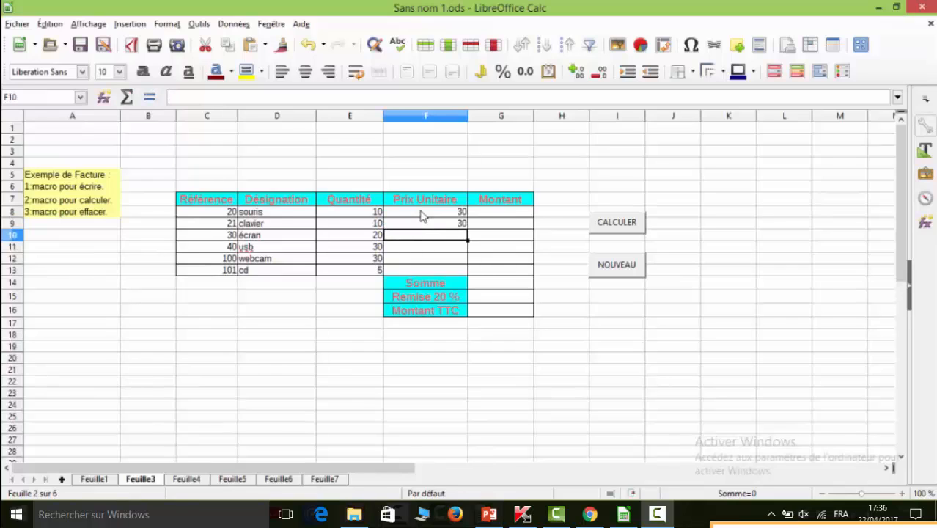
type("200")
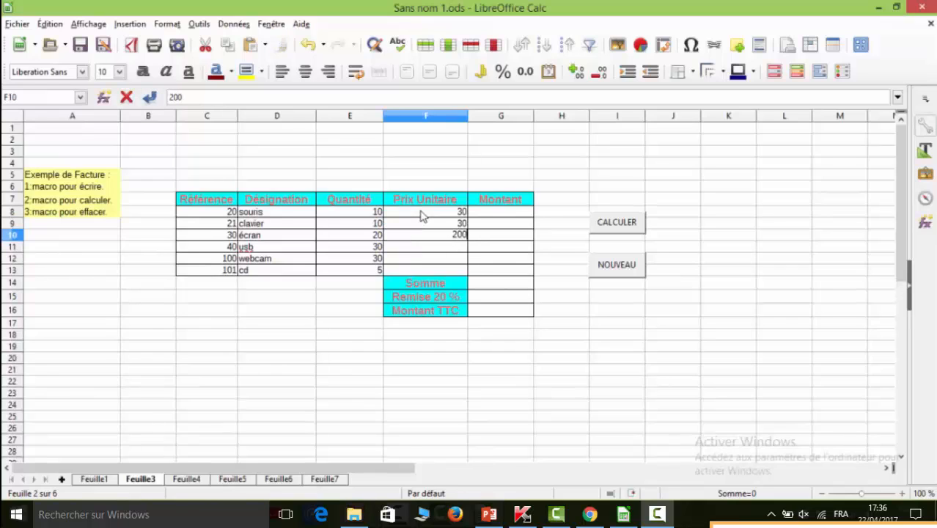
key("Return")
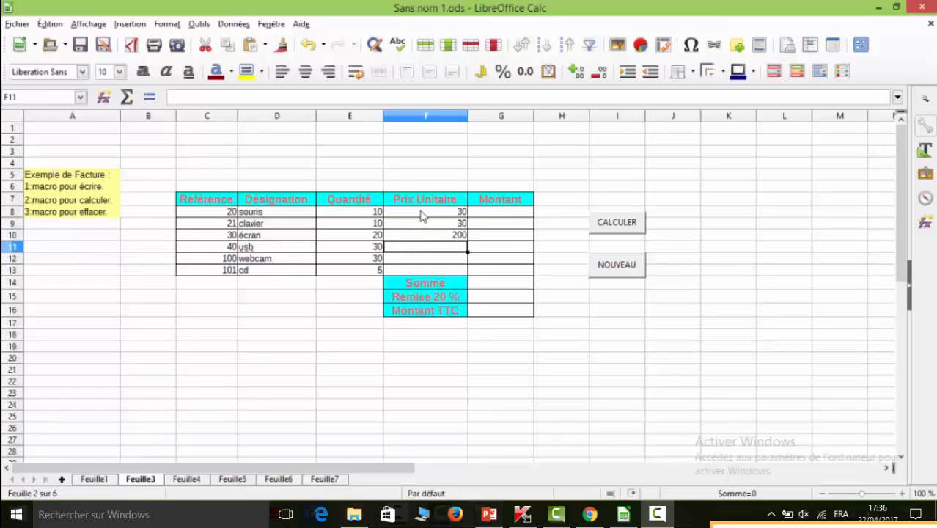
type("45")
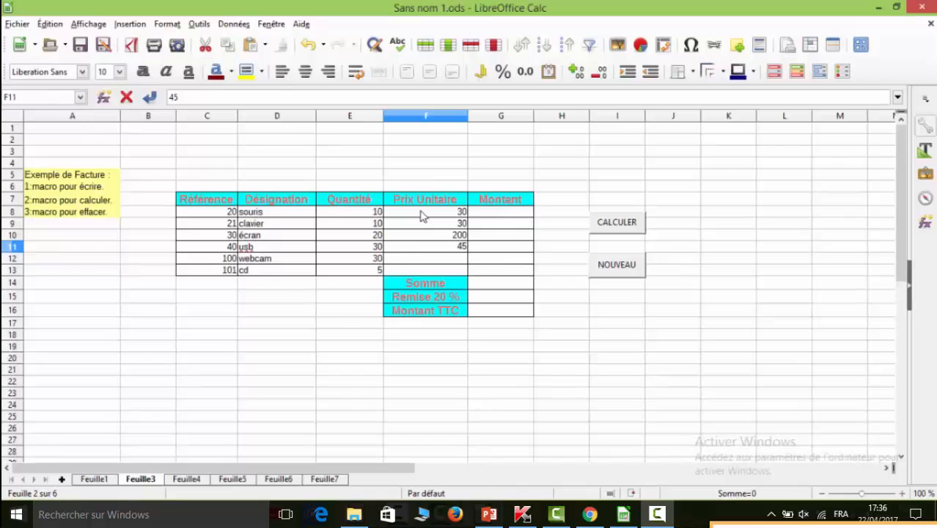
key("Return")
type("45")
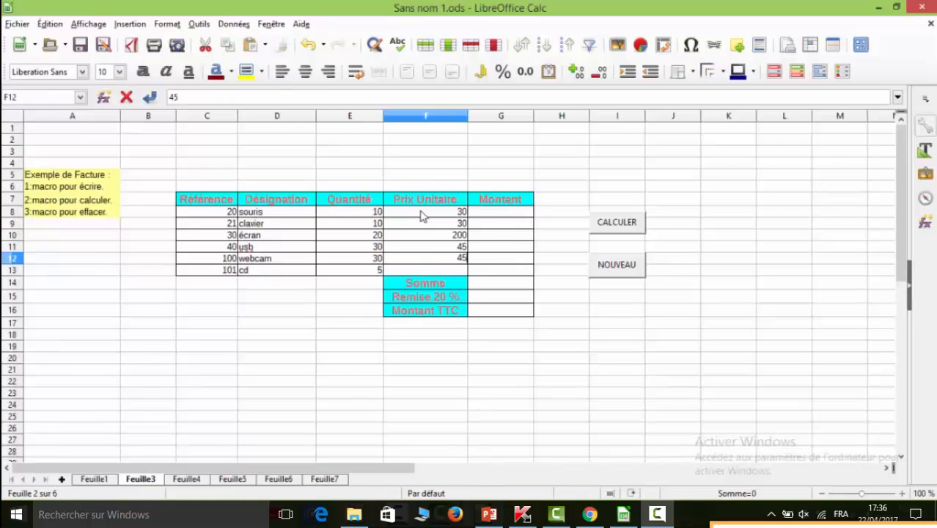
key("Return")
type("5")
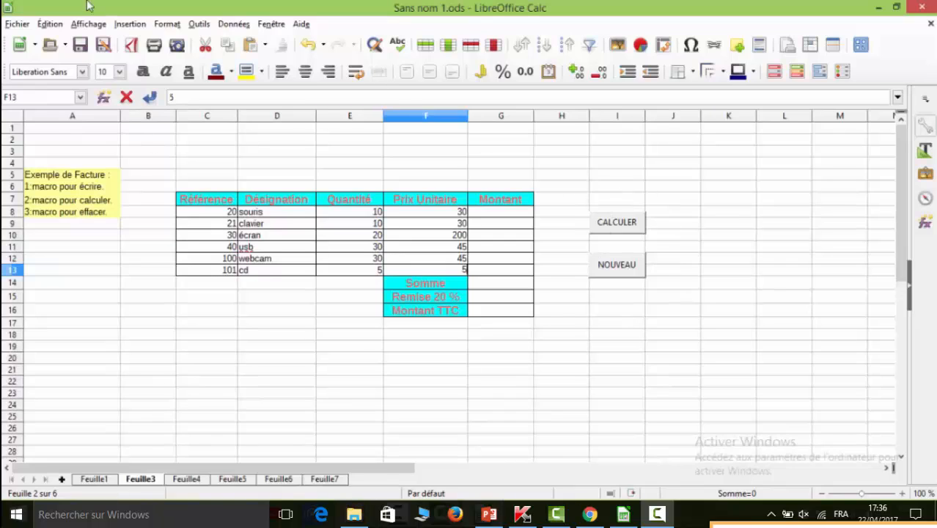
Display the form controls (Contrôles de formulaire) and turn off design mode so the sheet's buttons can be used.
left_click(89, 24)
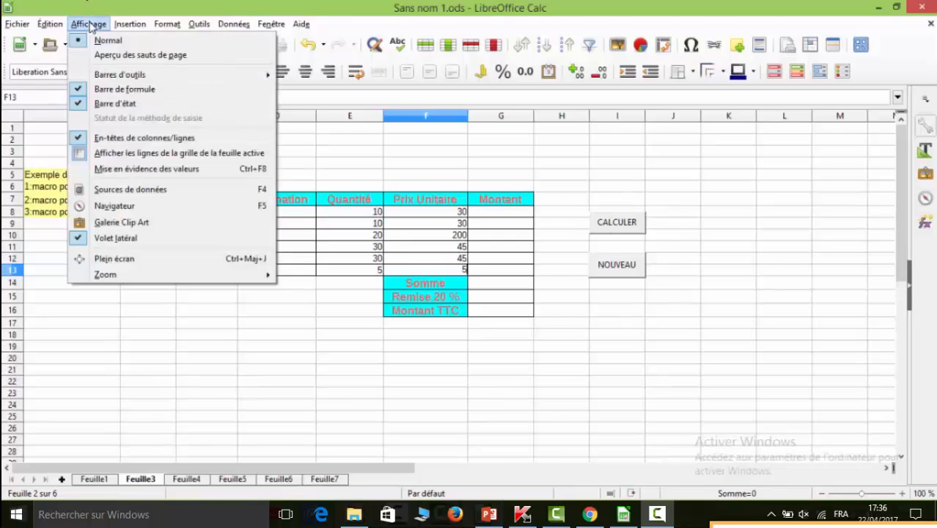
mouse_move(109, 76)
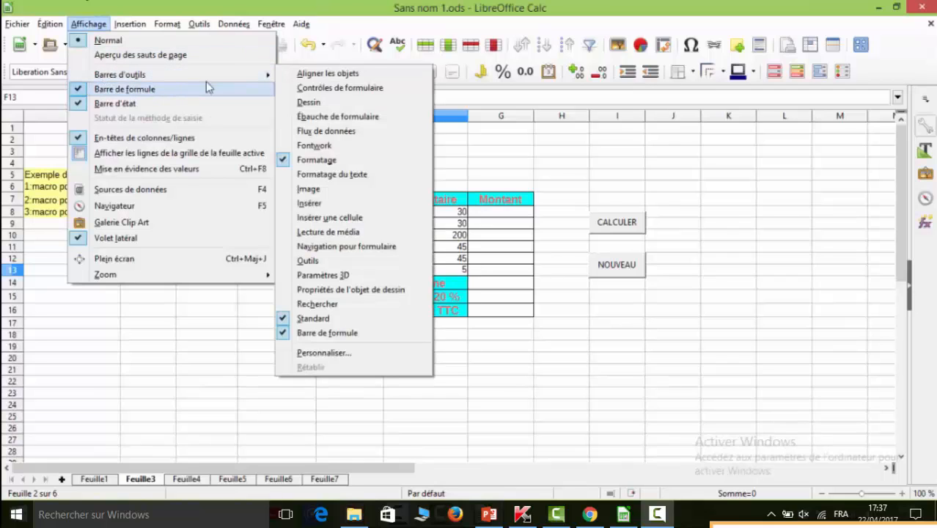
left_click(297, 89)
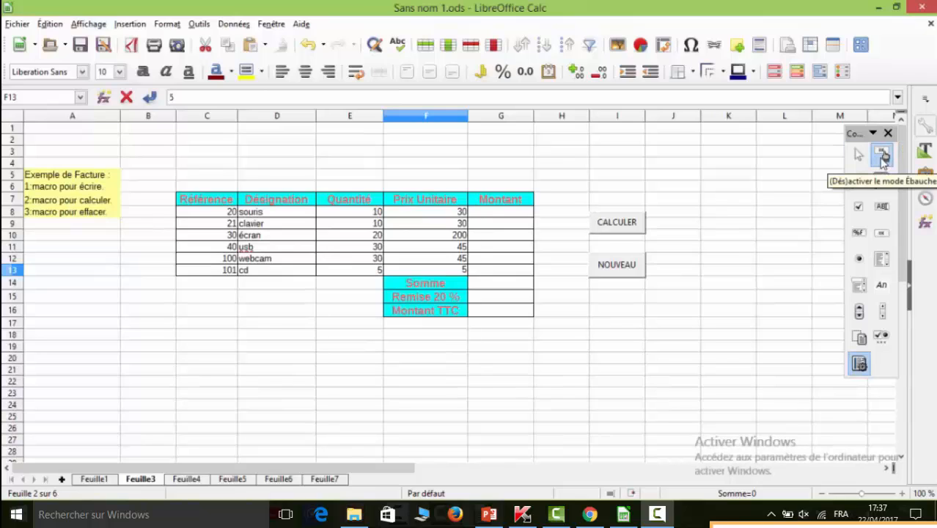
left_click(884, 157)
left_click(884, 157)
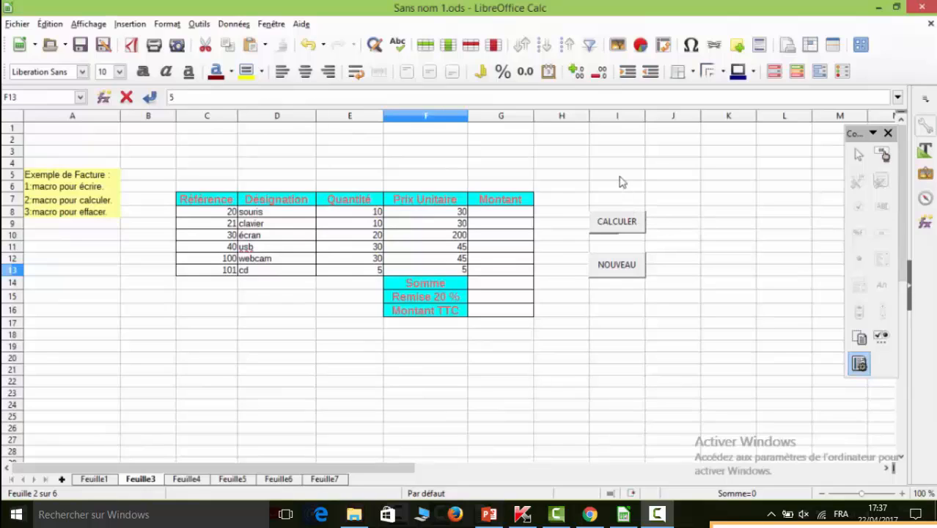
Run the CALCULER button's macro on the filled invoice and clear the invoice data with the NOUVEAU button.
left_click(607, 226)
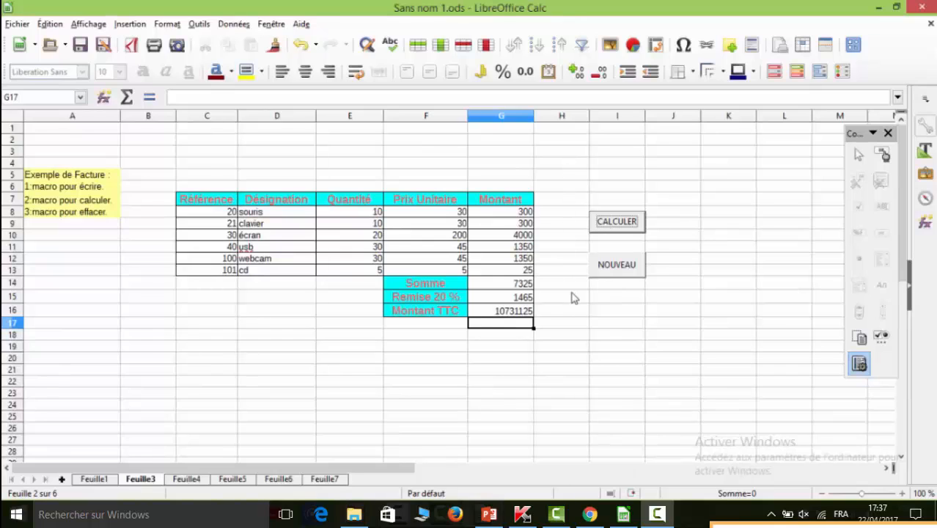
left_click(618, 268)
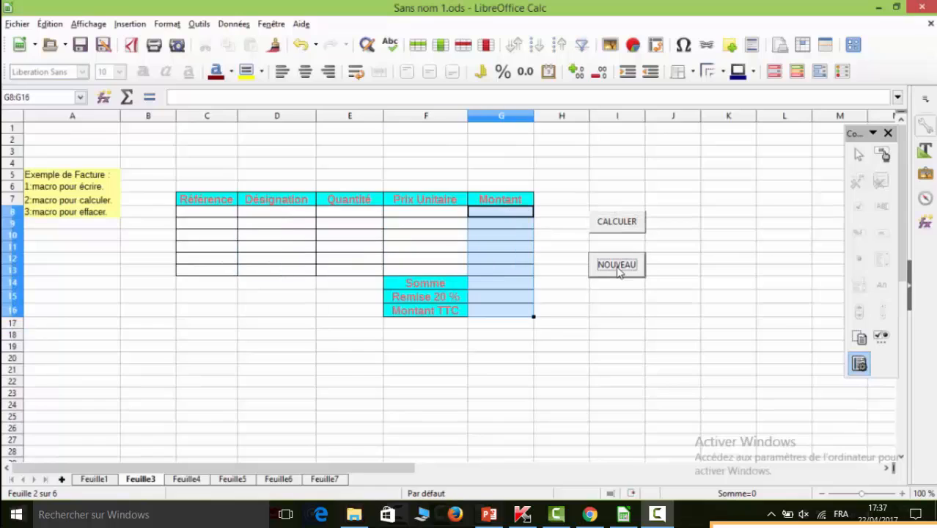
left_click(559, 168)
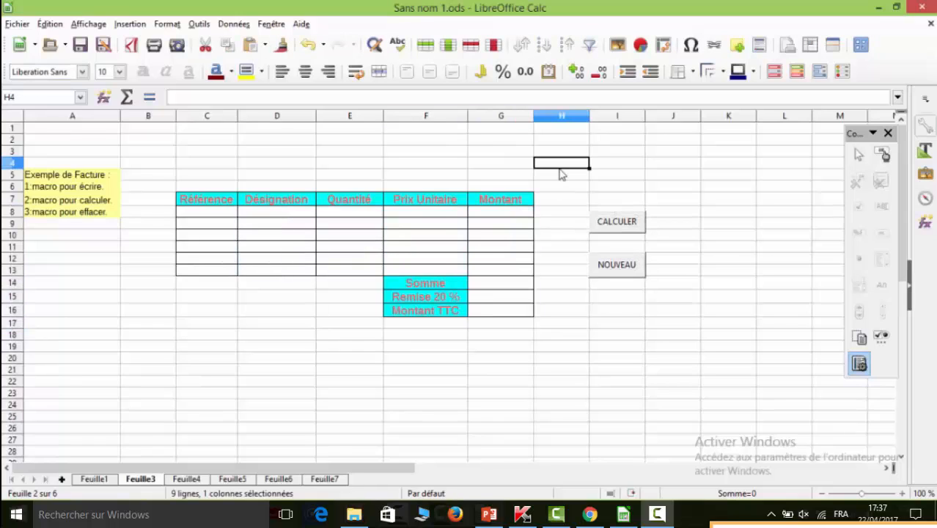